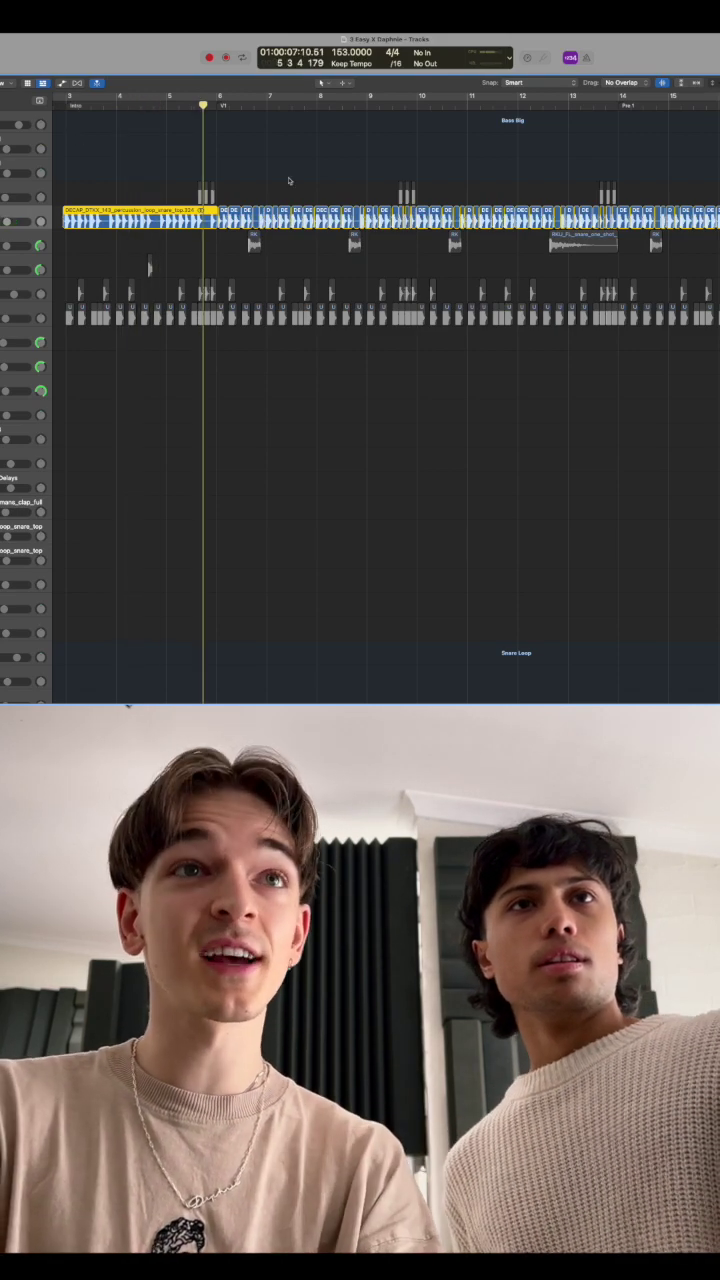
Solo the top percussion loop, then the lower snare and clap parts, to audition the intro
{"action": "left_click", "coordinate": [107, 122]}
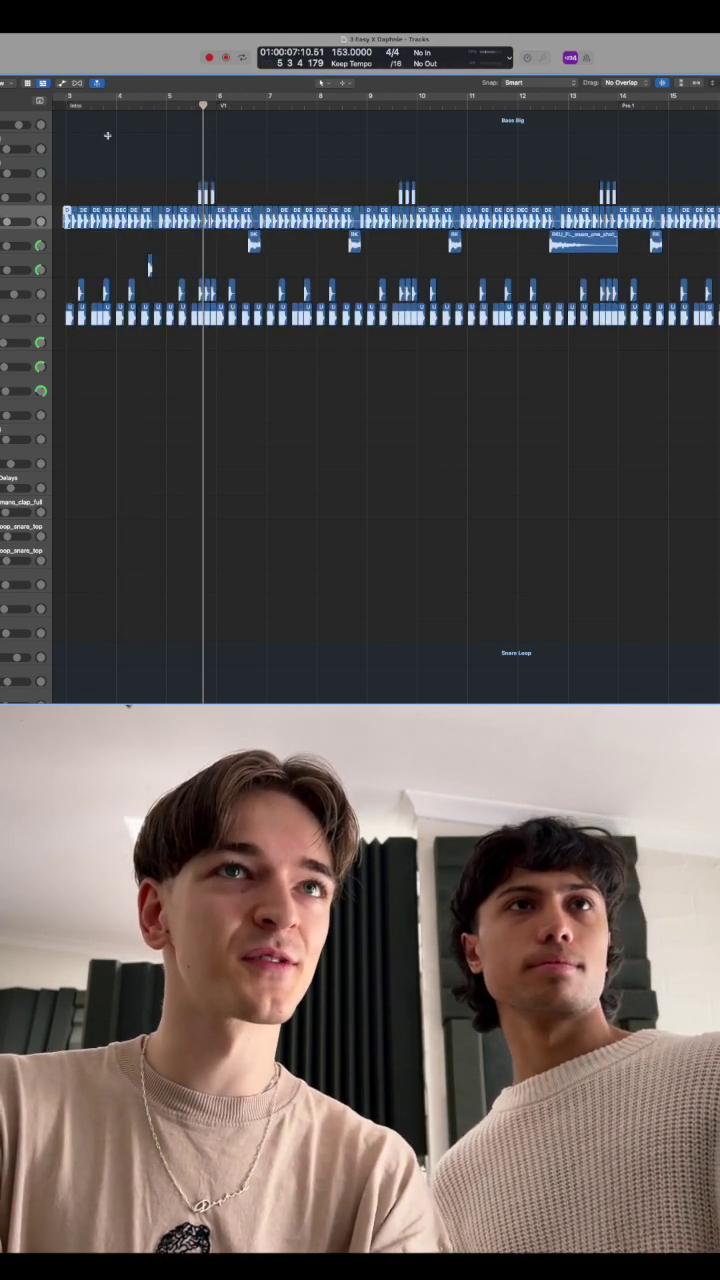
{"action": "left_click", "coordinate": [107, 218]}
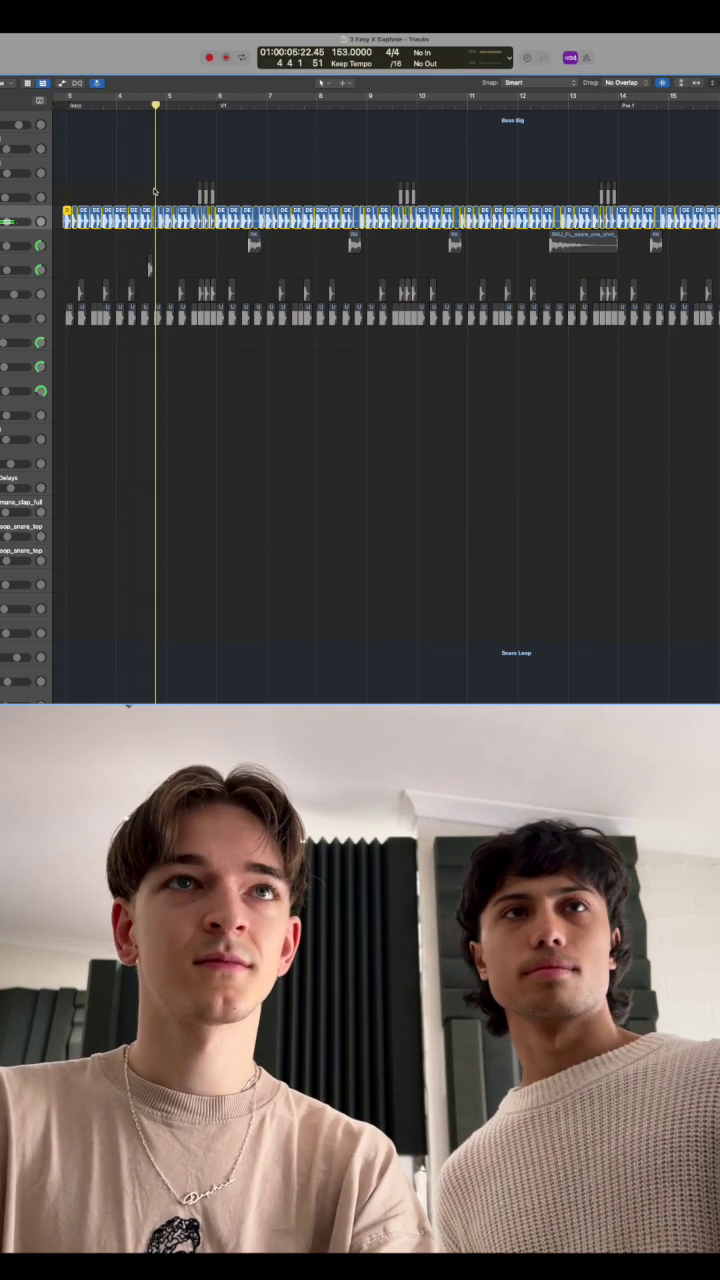
{"action": "left_click", "coordinate": [80, 254]}
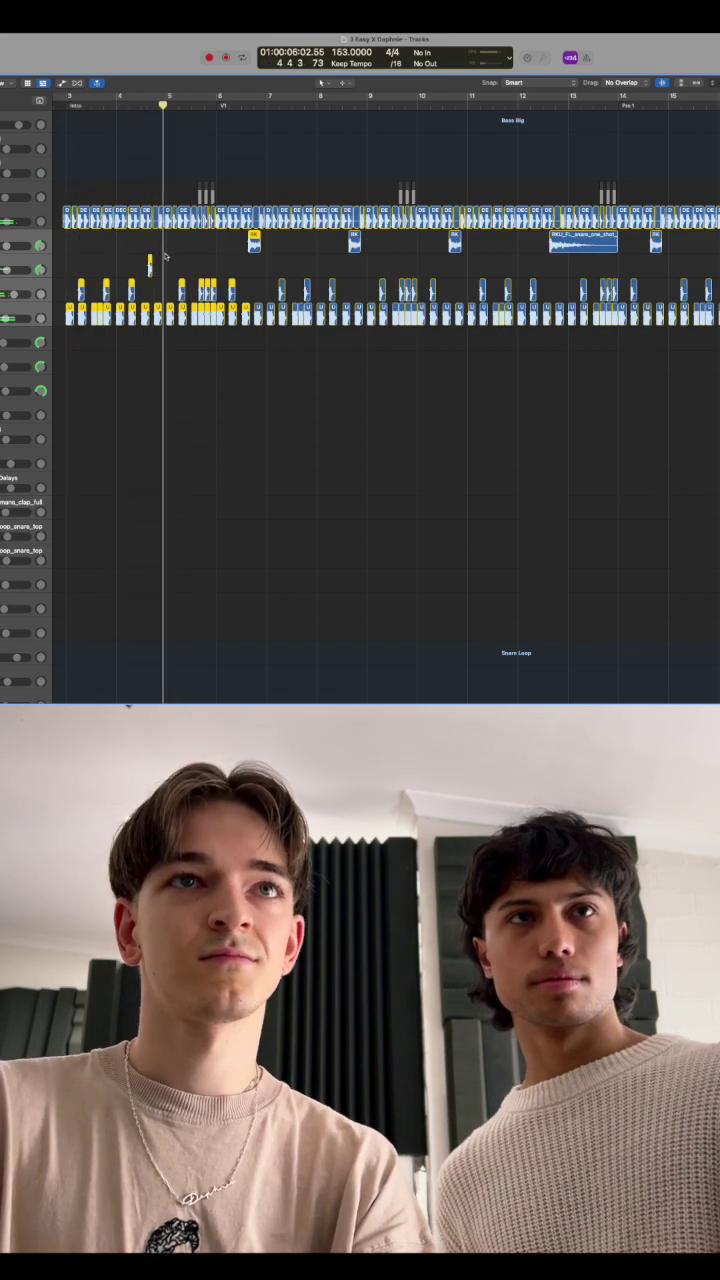
Zoom out over the arrangement, then zoom in on bars 6 to 10
{"action": "key", "text": "ctrl+Left"}
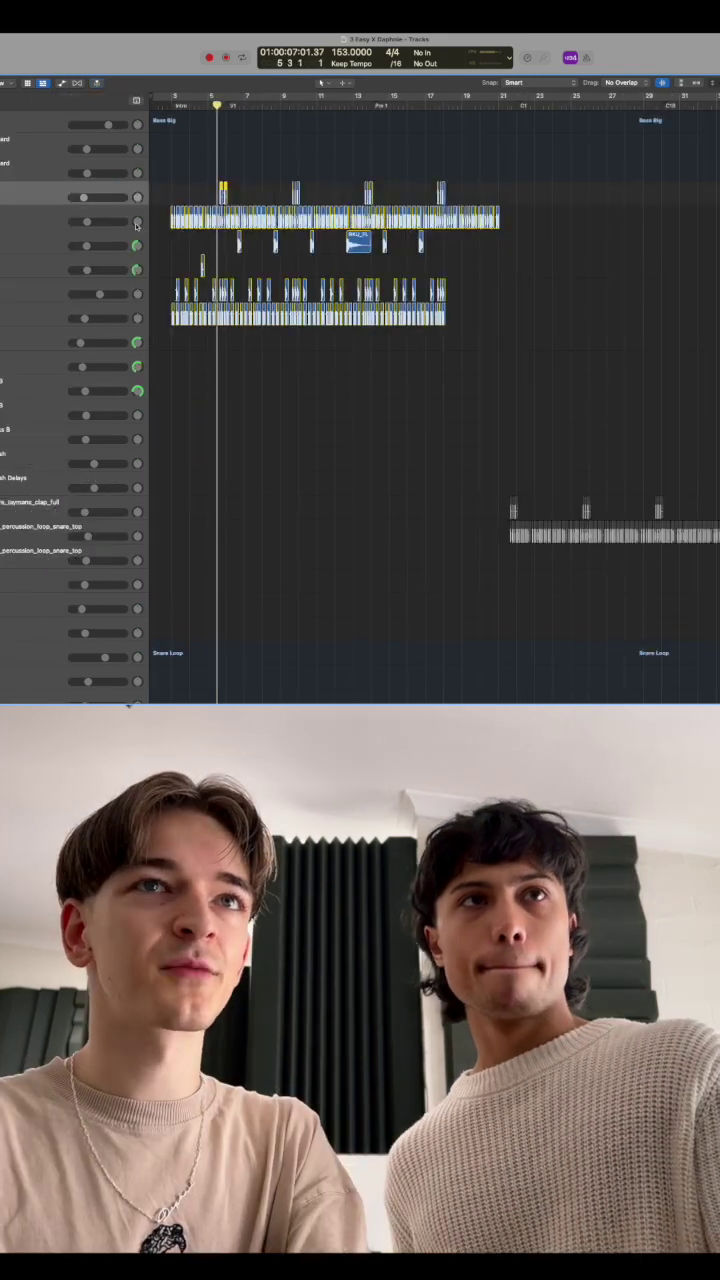
{"action": "key", "text": "ctrl+Down"}
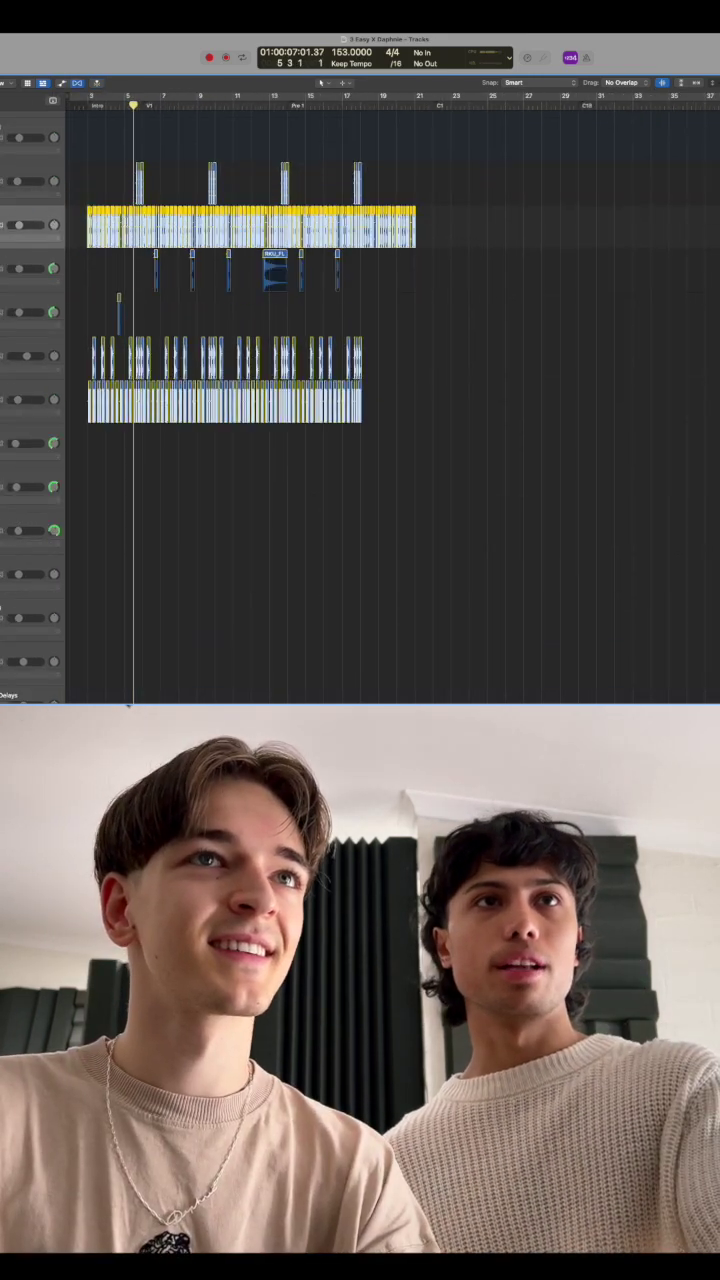
{"action": "key", "text": "ctrl+Right"}
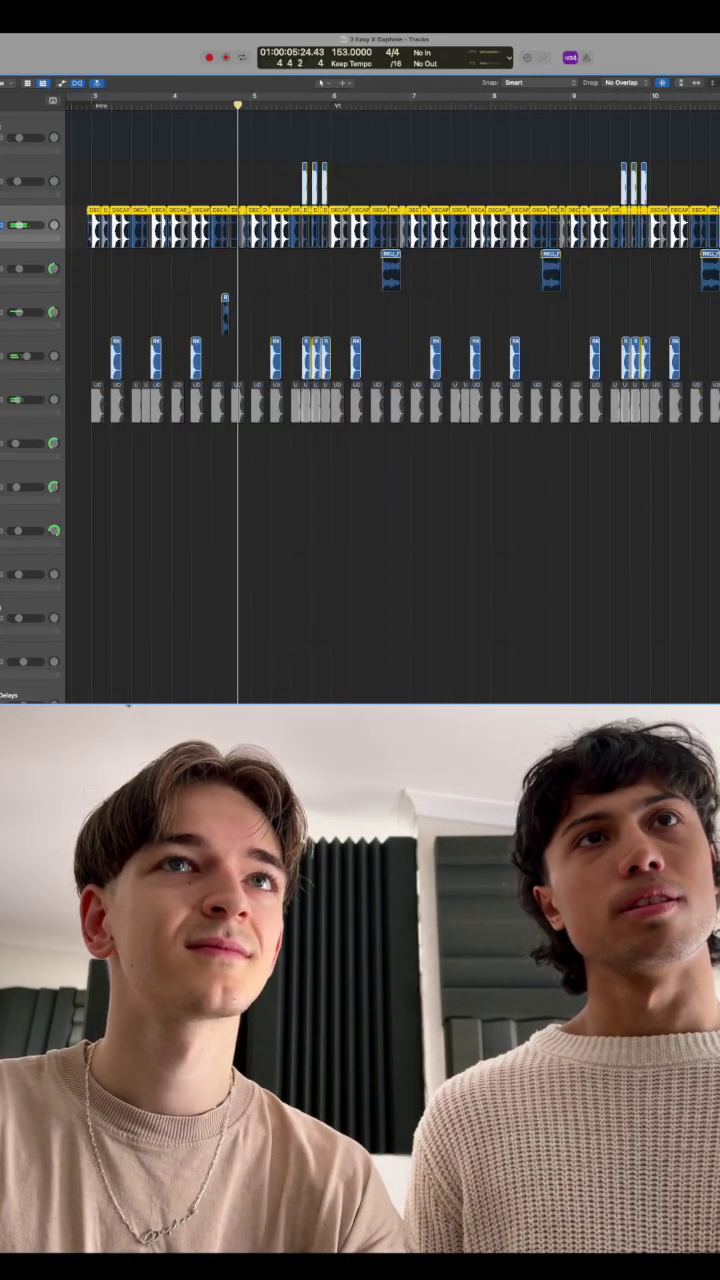
Unmute the snare track, mute and restore the top percussion loop, and shrink track heights
{"action": "key", "text": "m"}
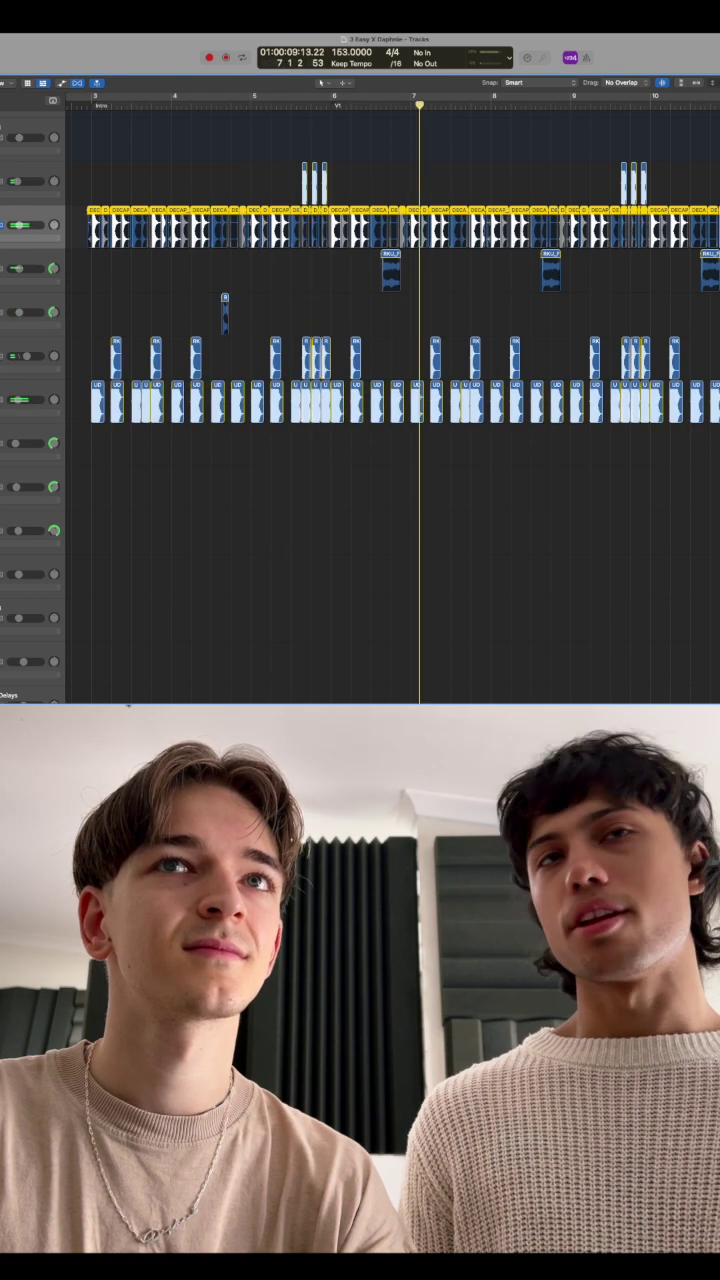
{"action": "key", "text": "m"}
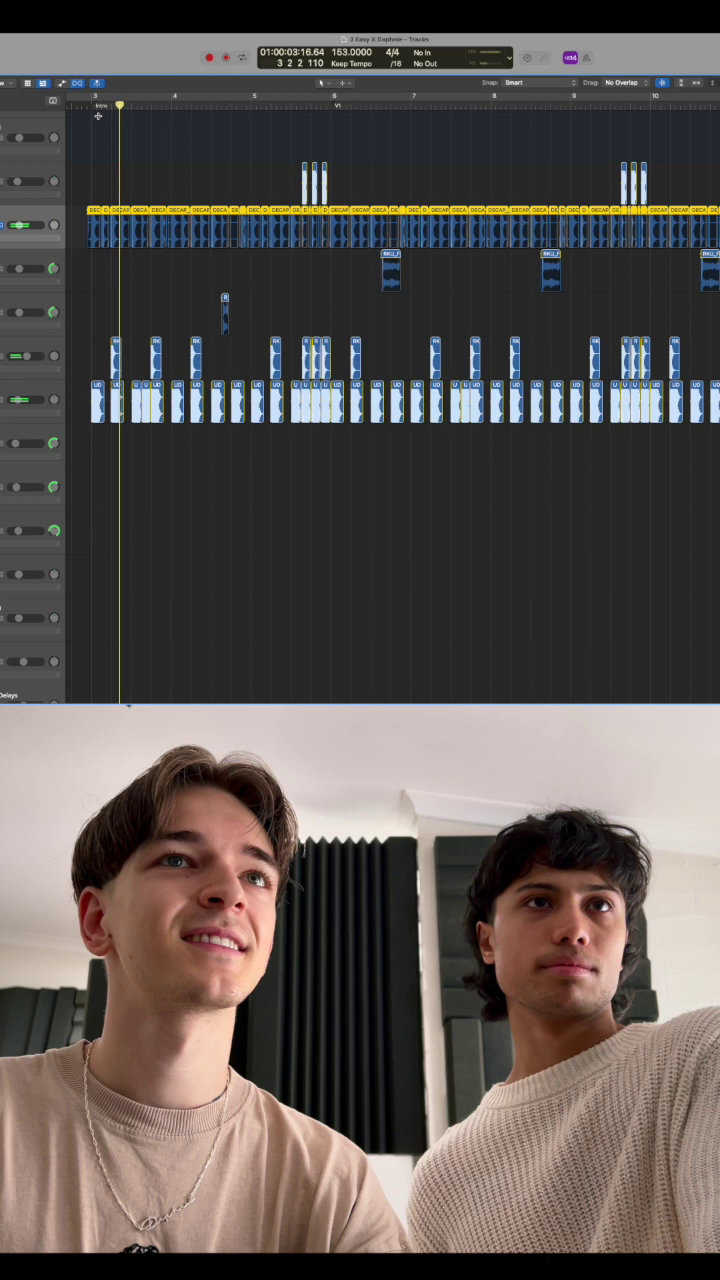
{"action": "key", "text": "m"}
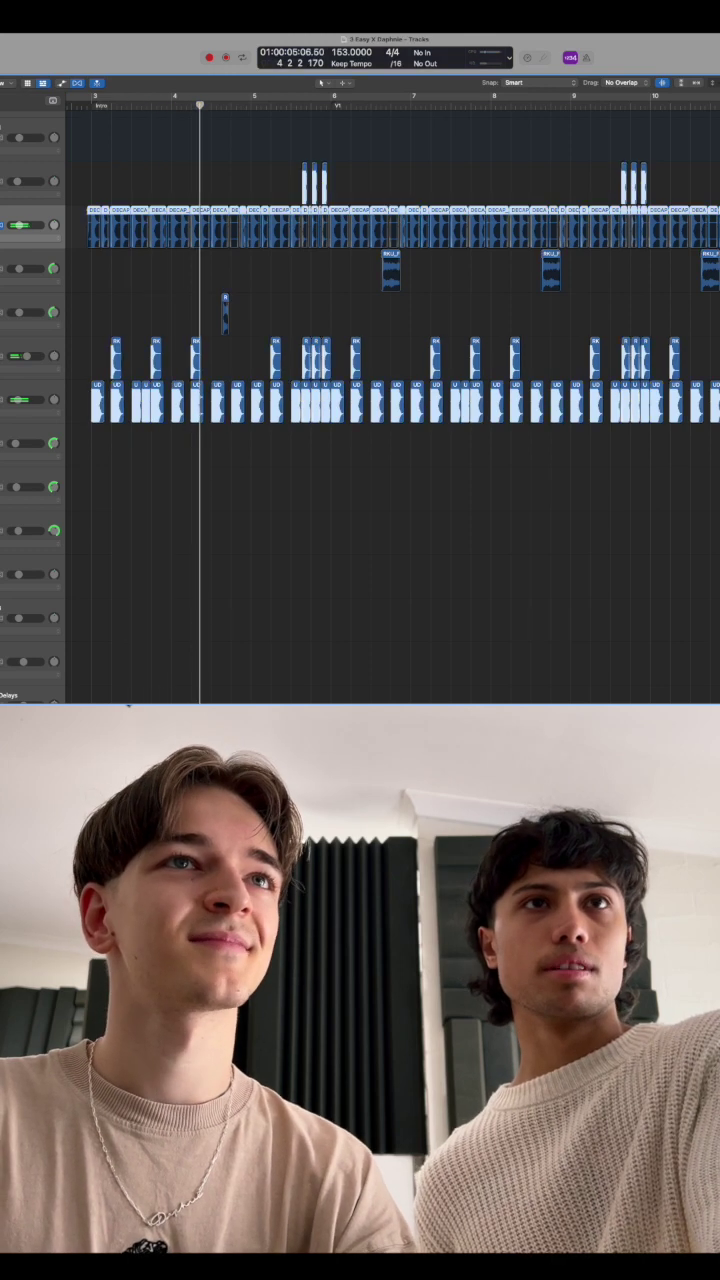
{"action": "key", "text": "ctrl+Up"}
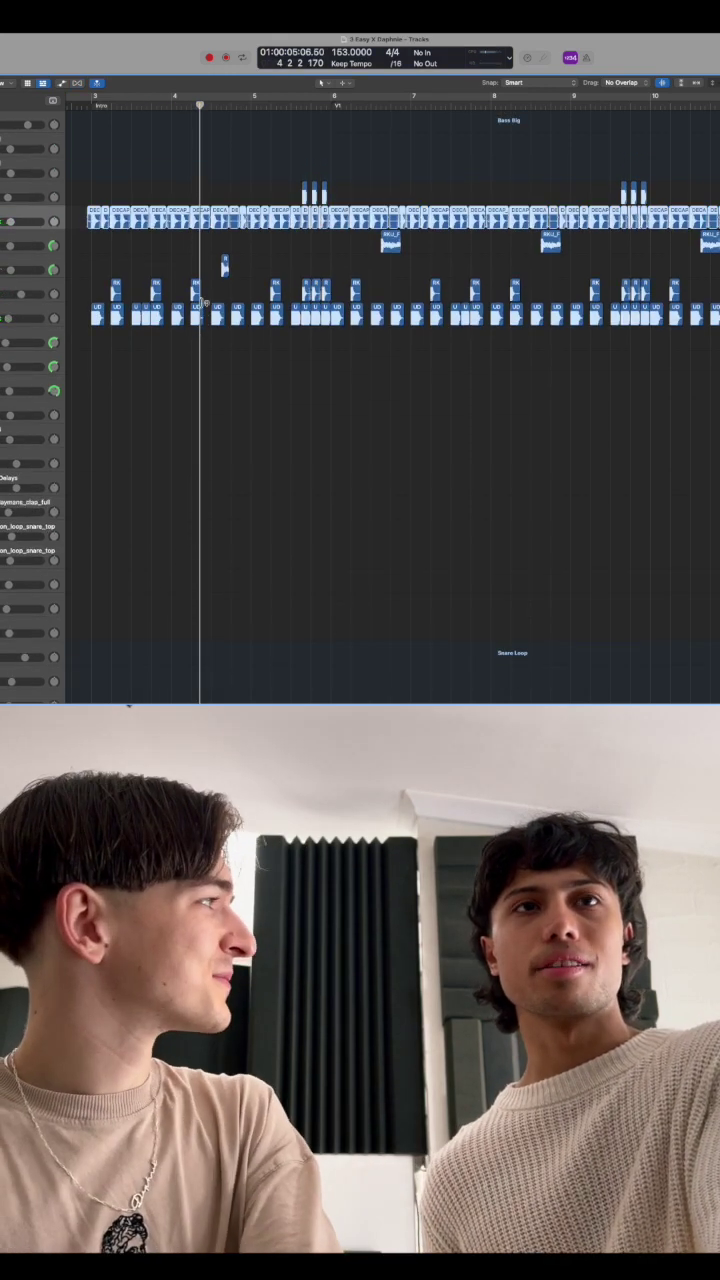
{"action": "scroll", "coordinate": [207, 302], "scroll_direction": "up", "scroll_amount": 5}
{"action": "scroll", "coordinate": [207, 302], "scroll_direction": "up", "scroll_amount": 5}
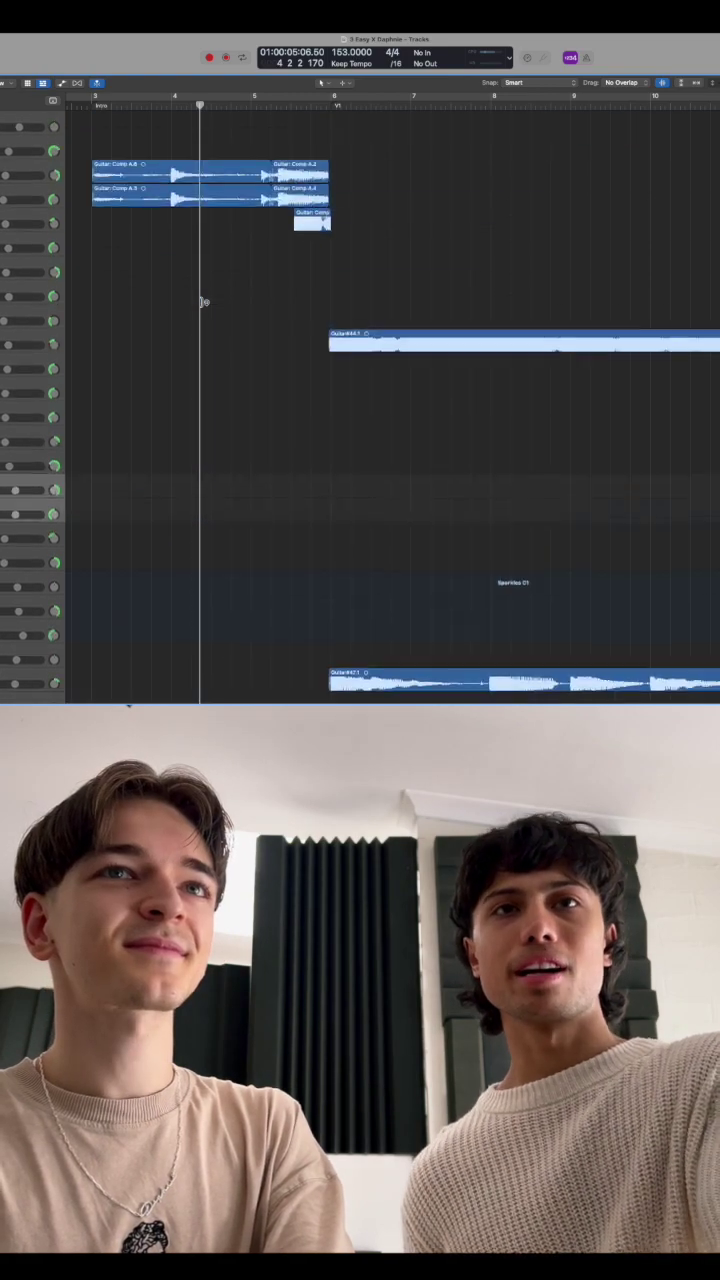
{"action": "scroll", "coordinate": [207, 302], "scroll_direction": "down", "scroll_amount": 3}
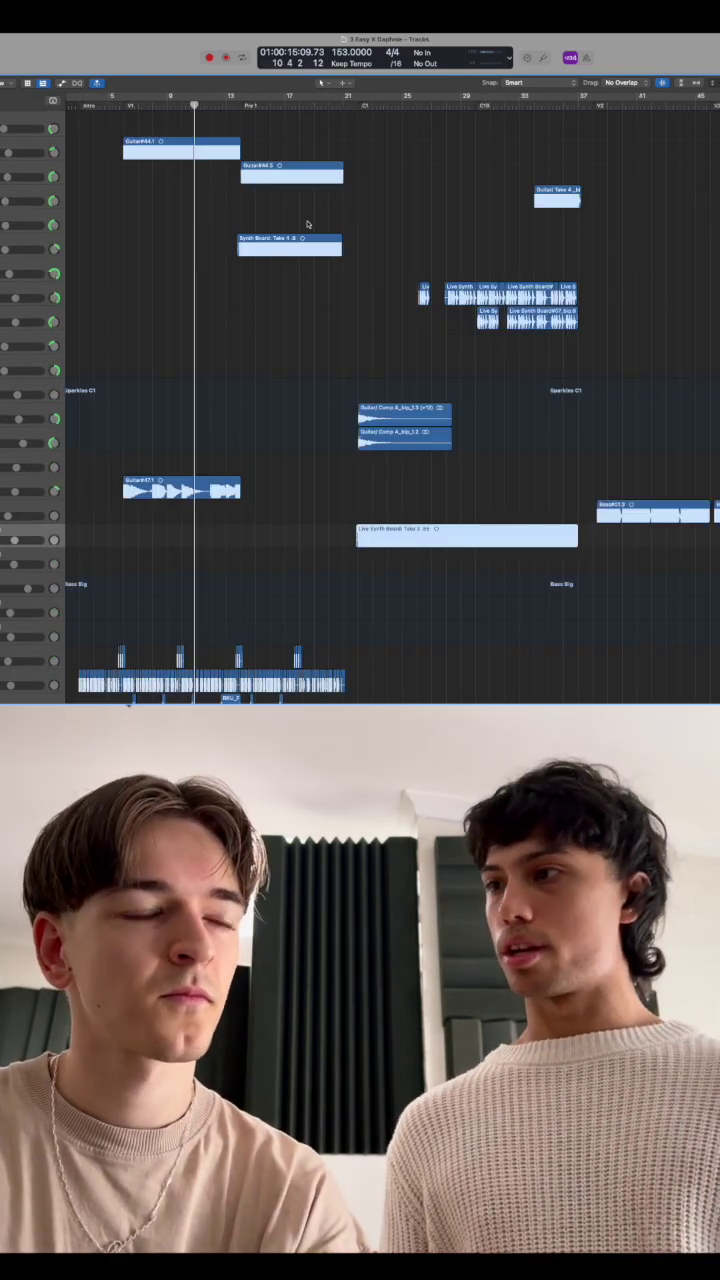
Solo the verse guitar region, restart playback, then solo the pre-chorus guitar comp region
{"action": "left_click", "coordinate": [180, 488]}
{"action": "key", "text": "ctrl+s"}
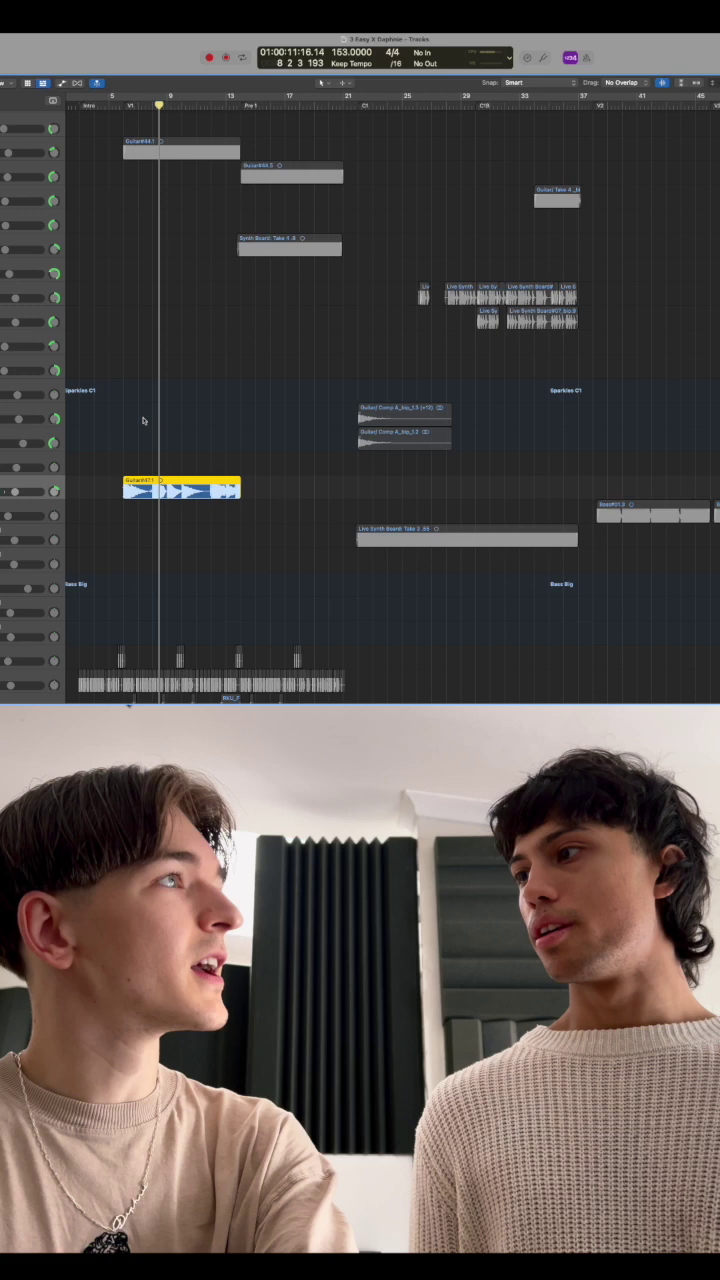
{"action": "scroll", "coordinate": [213, 460], "scroll_direction": "down", "scroll_amount": 1}
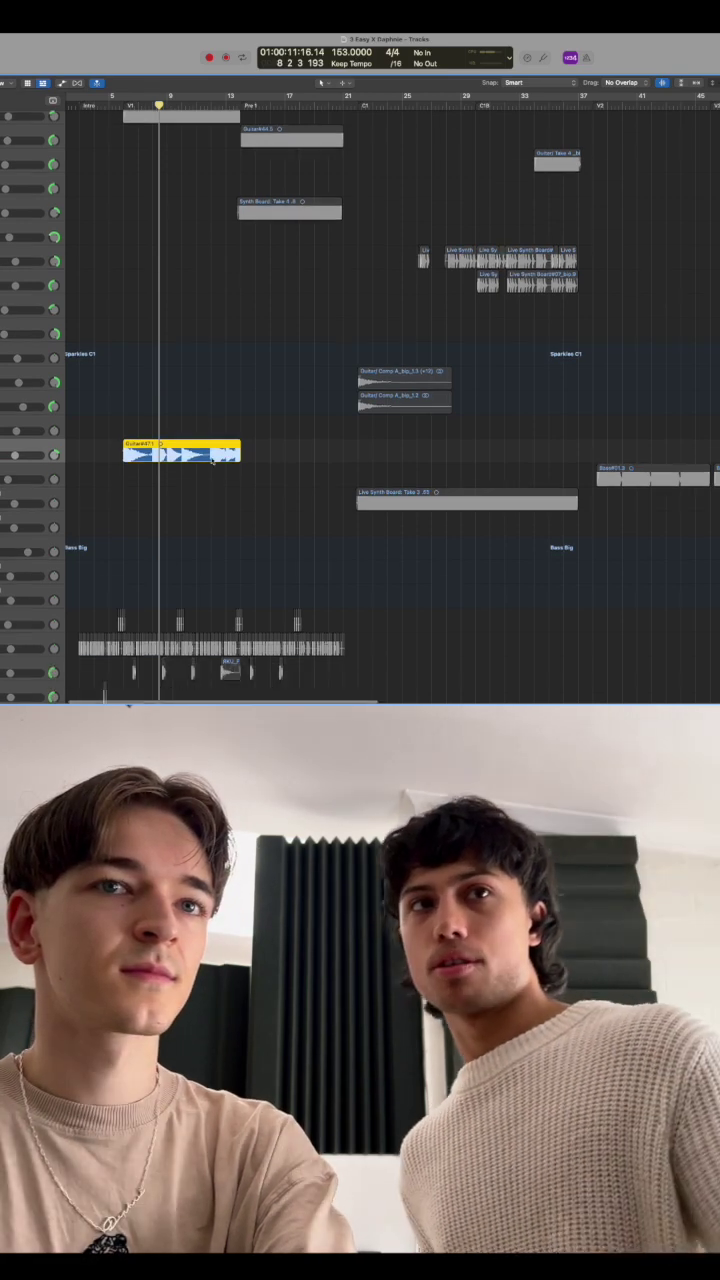
{"action": "scroll", "coordinate": [213, 460], "scroll_direction": "down", "scroll_amount": 1}
{"action": "key", "text": "Return"}
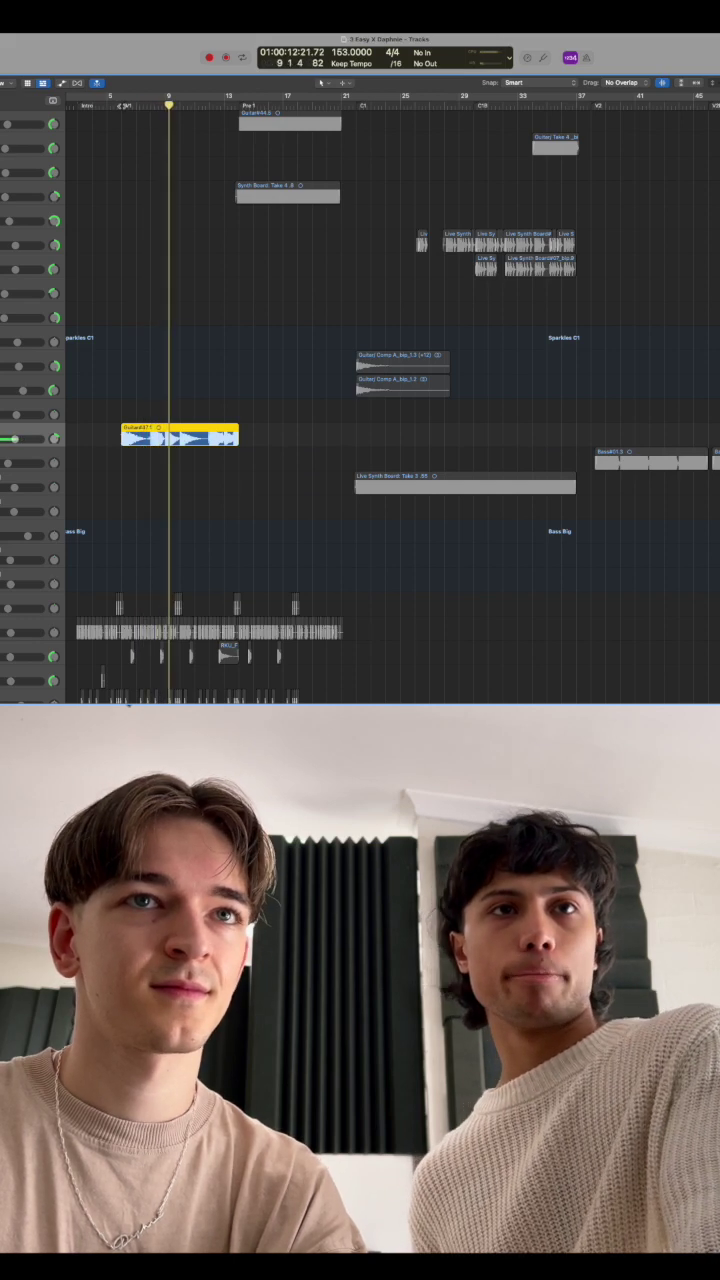
{"action": "scroll", "coordinate": [169, 357], "scroll_direction": "up", "scroll_amount": 5}
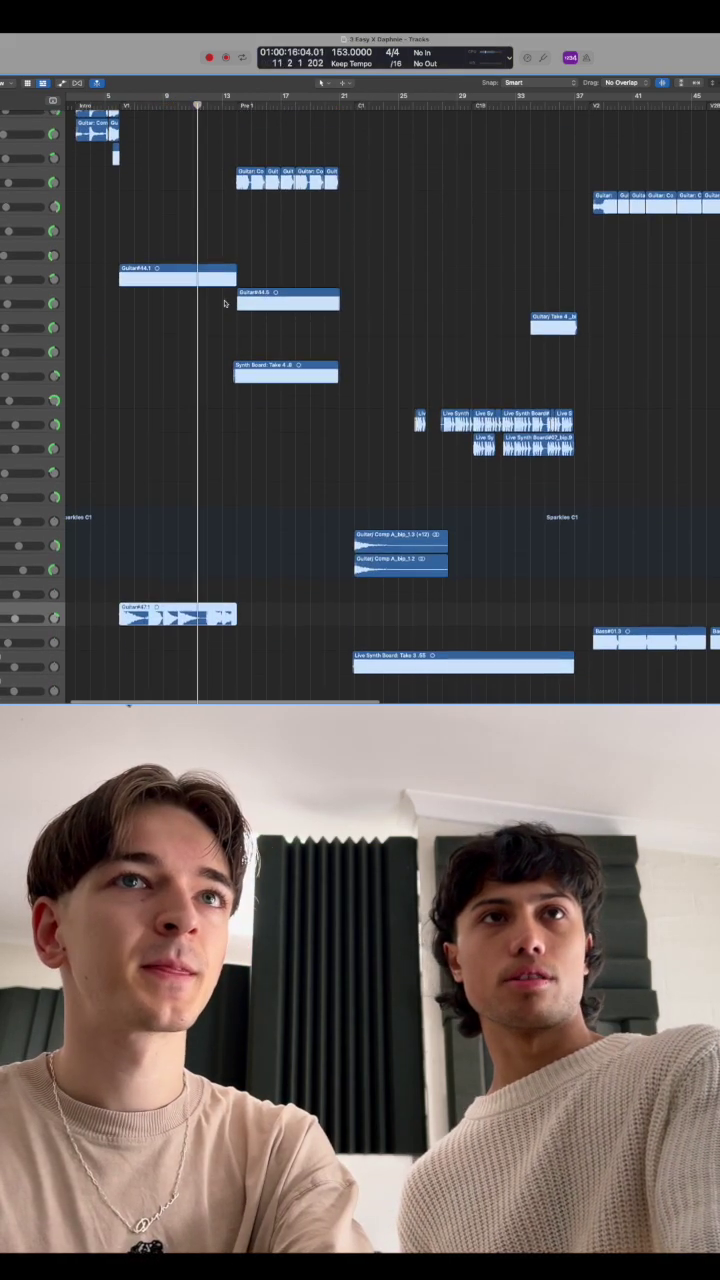
{"action": "left_click", "coordinate": [178, 272]}
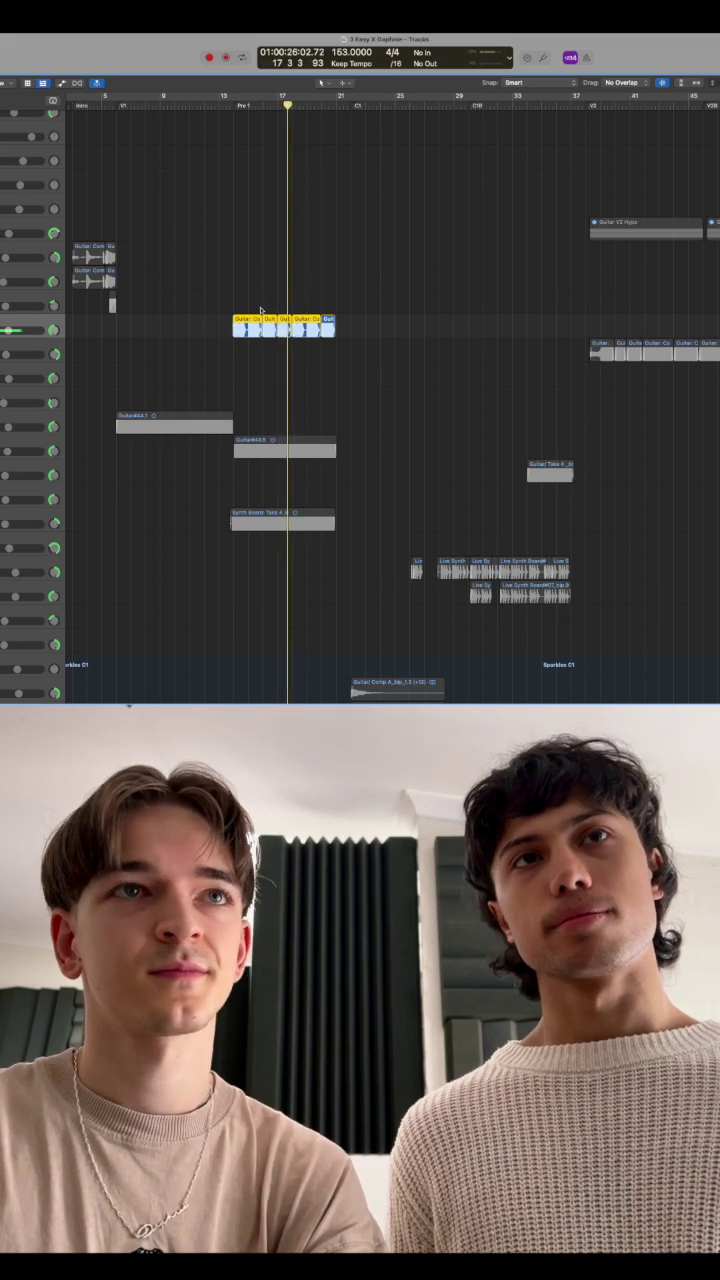
{"action": "scroll", "coordinate": [262, 308], "scroll_direction": "down", "scroll_amount": 8}
{"action": "scroll", "coordinate": [262, 308], "scroll_direction": "up", "scroll_amount": 5}
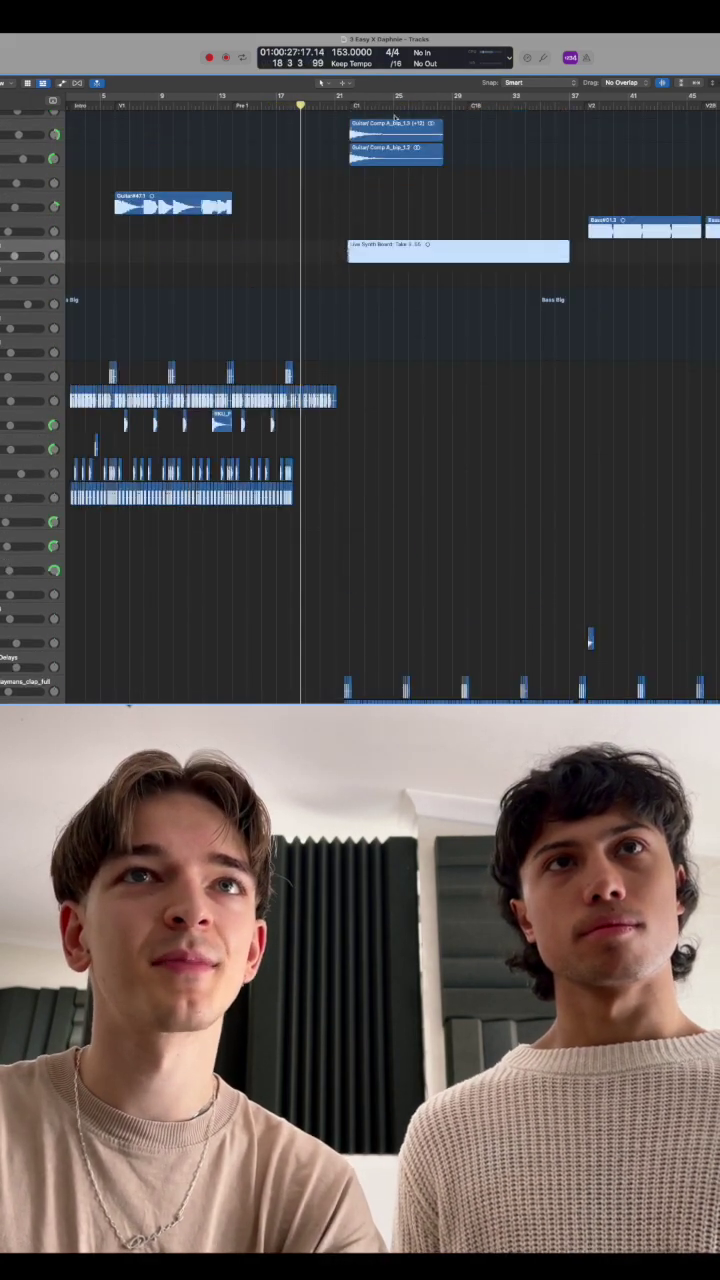
Solo and play the chorus Live Synth Board region, select all regions, then deselect everything
{"action": "left_click", "coordinate": [420, 250]}
{"action": "key", "text": "shift+space"}
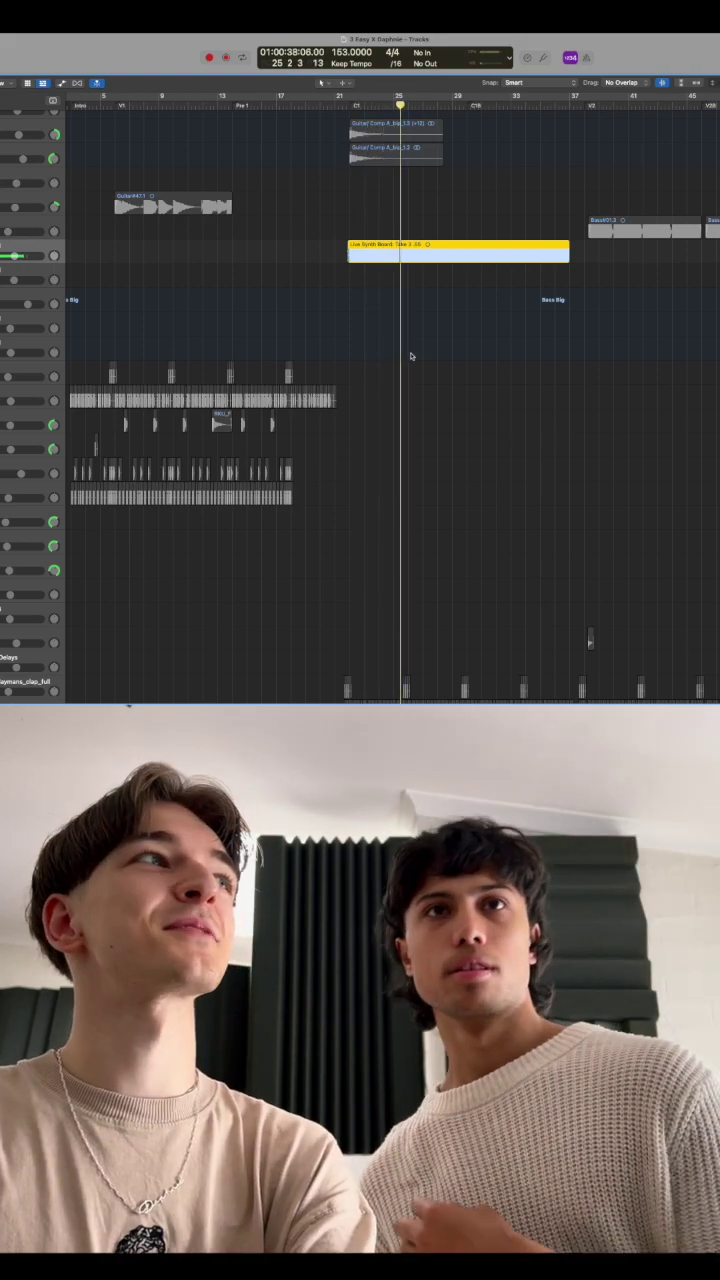
{"action": "key", "text": "super+a"}
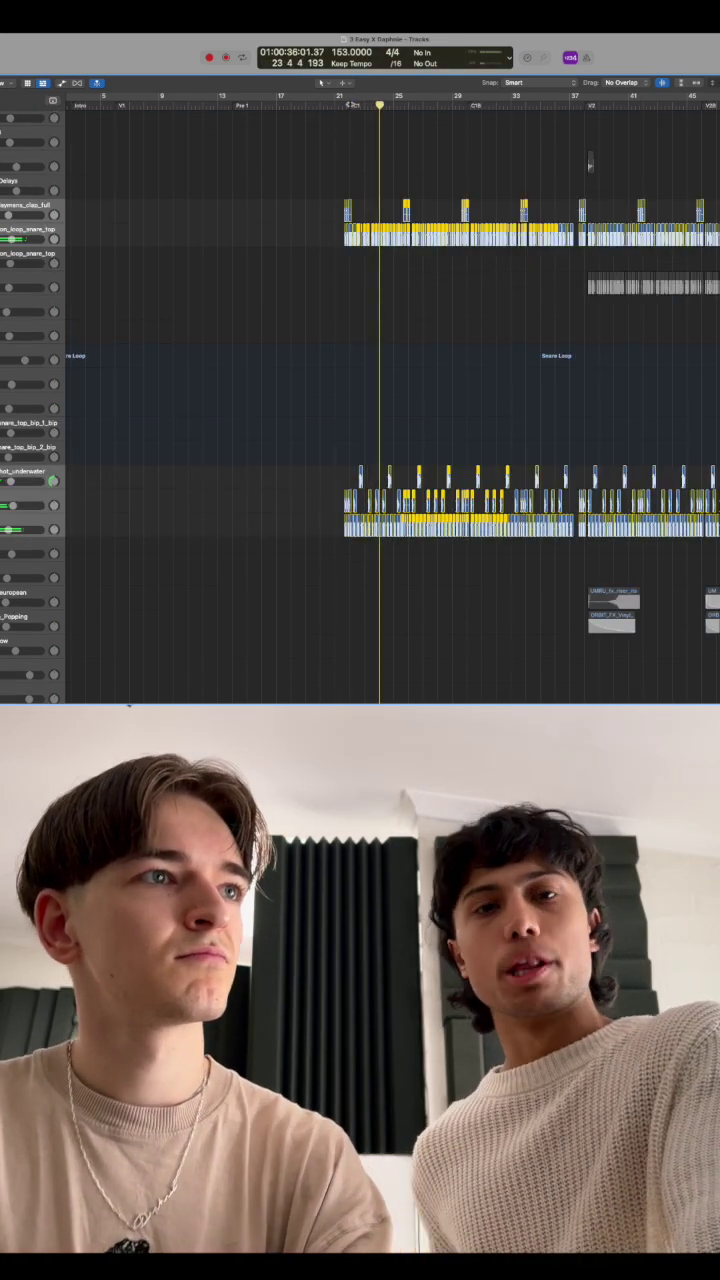
{"action": "left_click", "coordinate": [349, 298]}
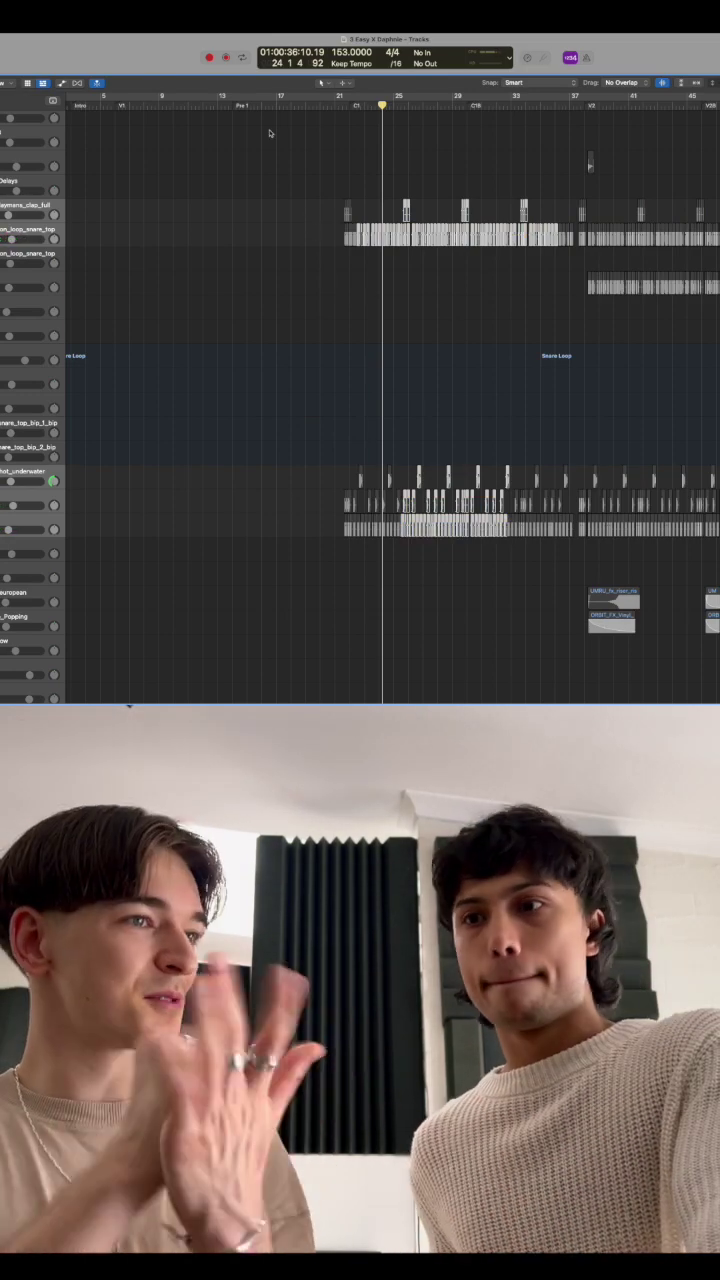
{"action": "scroll", "coordinate": [400, 400], "scroll_direction": "down", "scroll_amount": 8}
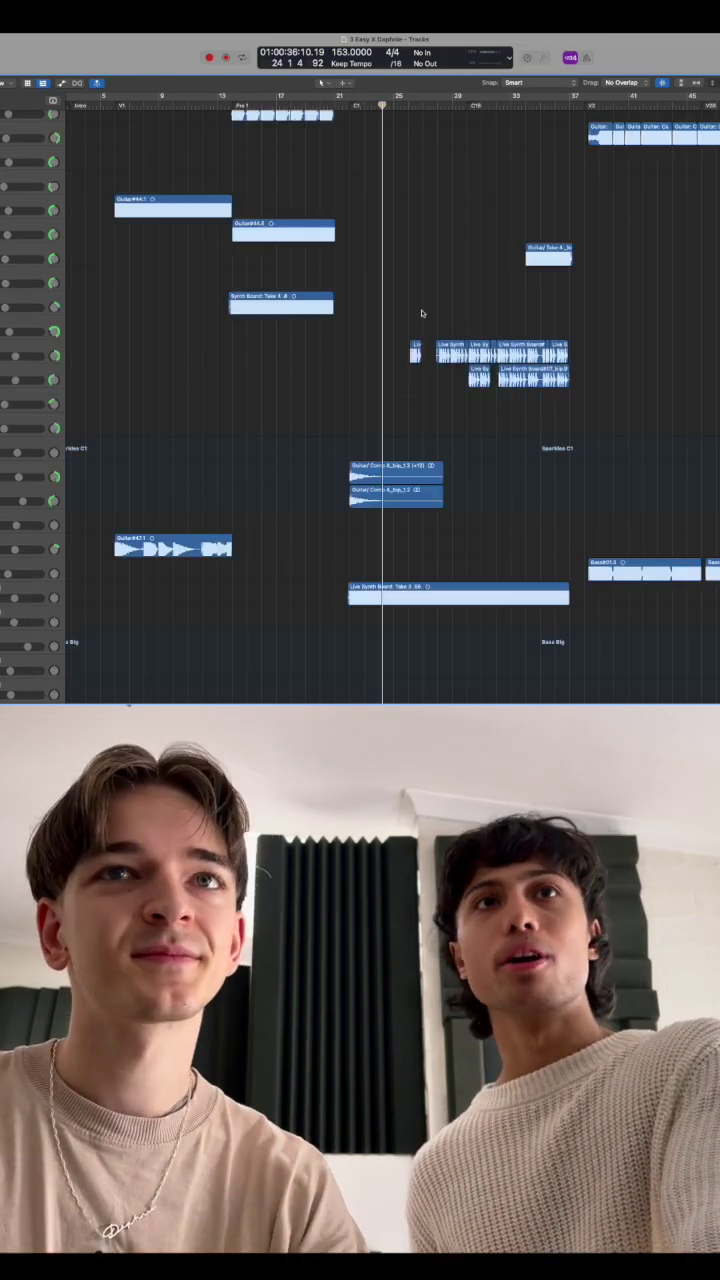
{"action": "scroll", "coordinate": [450, 380], "scroll_direction": "down", "scroll_amount": 4}
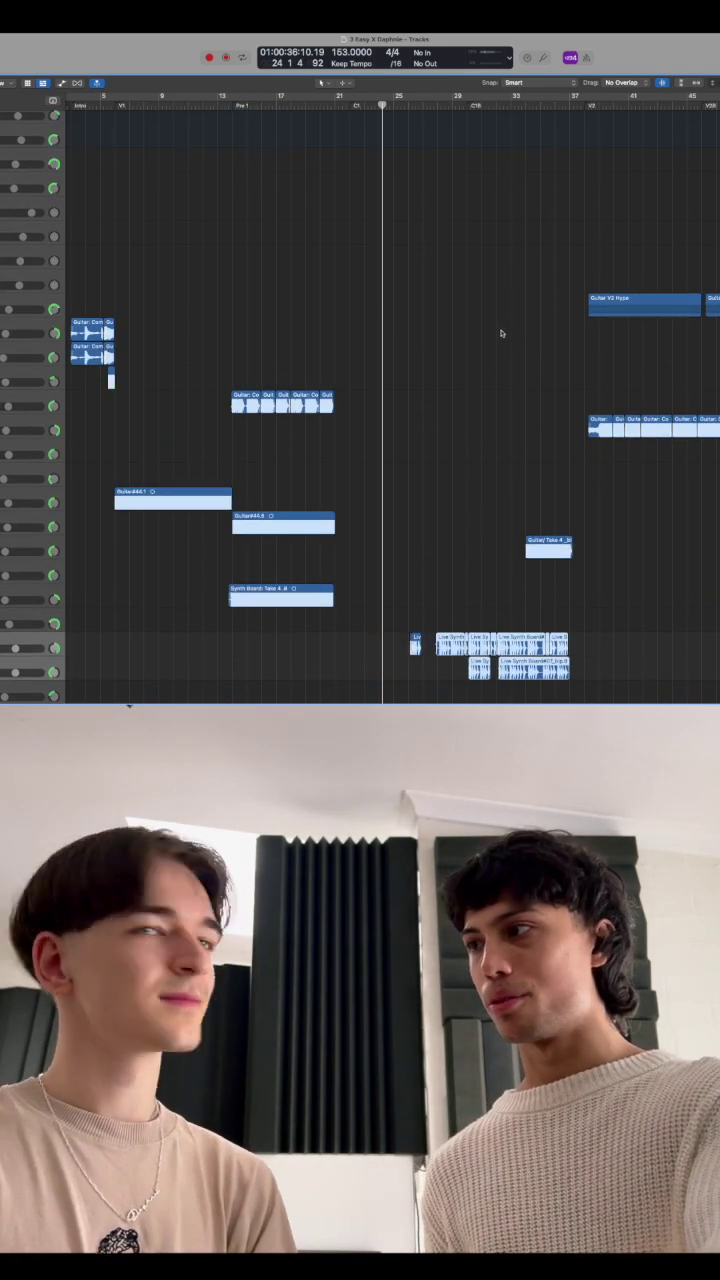
{"action": "scroll", "coordinate": [502, 333], "scroll_direction": "down", "scroll_amount": 5}
{"action": "scroll", "coordinate": [440, 440], "scroll_direction": "down", "scroll_amount": 4}
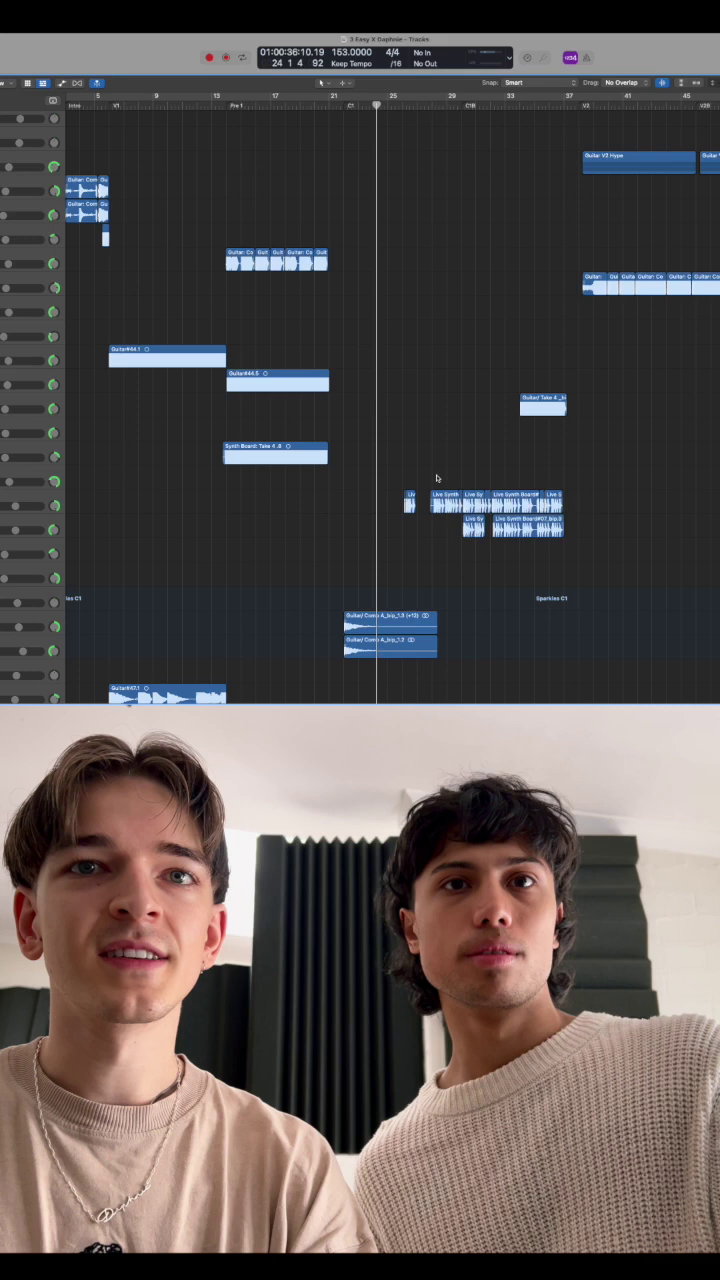
{"action": "key", "text": "s"}
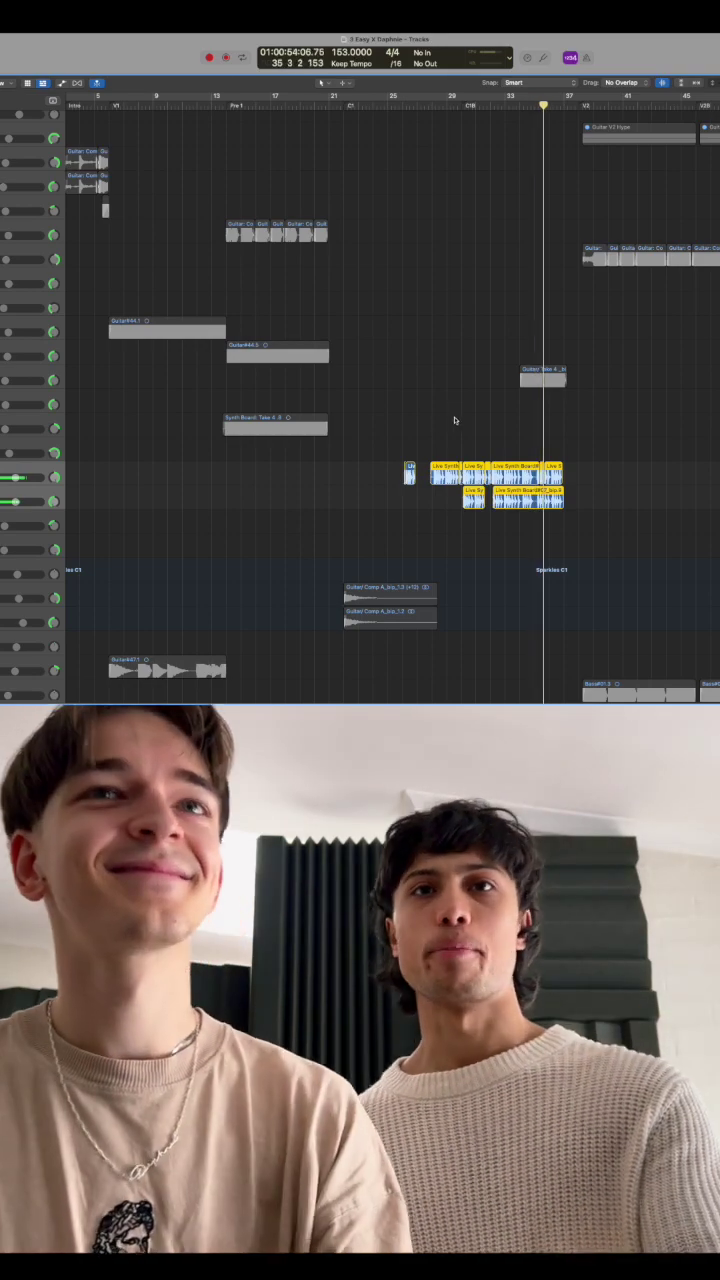
{"action": "key", "text": "super+a"}
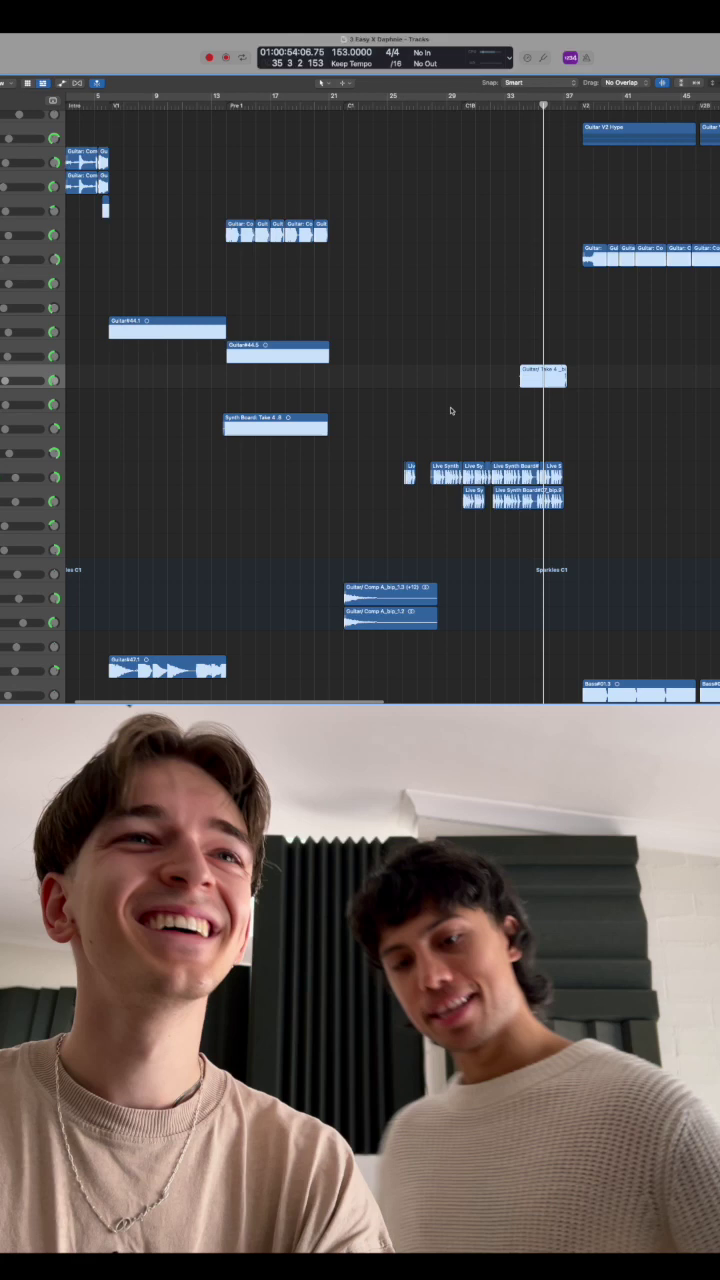
{"action": "left_click", "coordinate": [532, 377]}
{"action": "key", "text": "Return"}
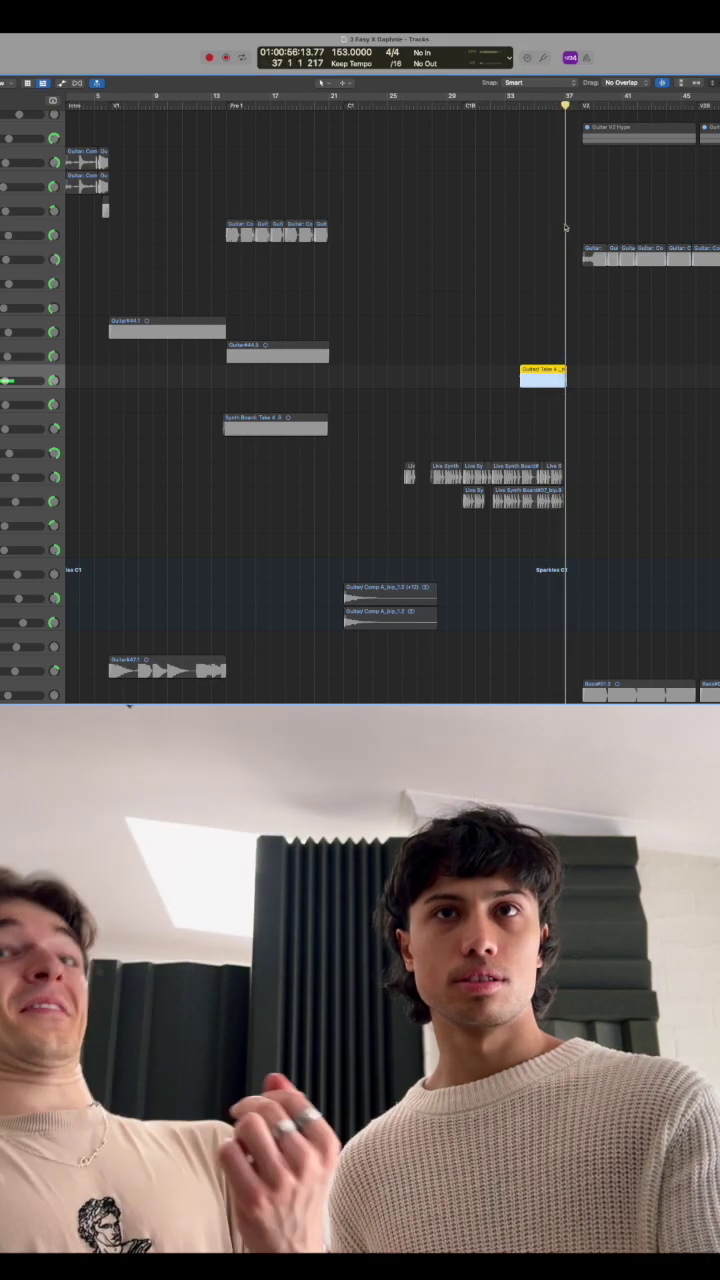
{"action": "key", "text": "super+a"}
{"action": "scroll", "coordinate": [565, 228], "scroll_direction": "down", "scroll_amount": 3}
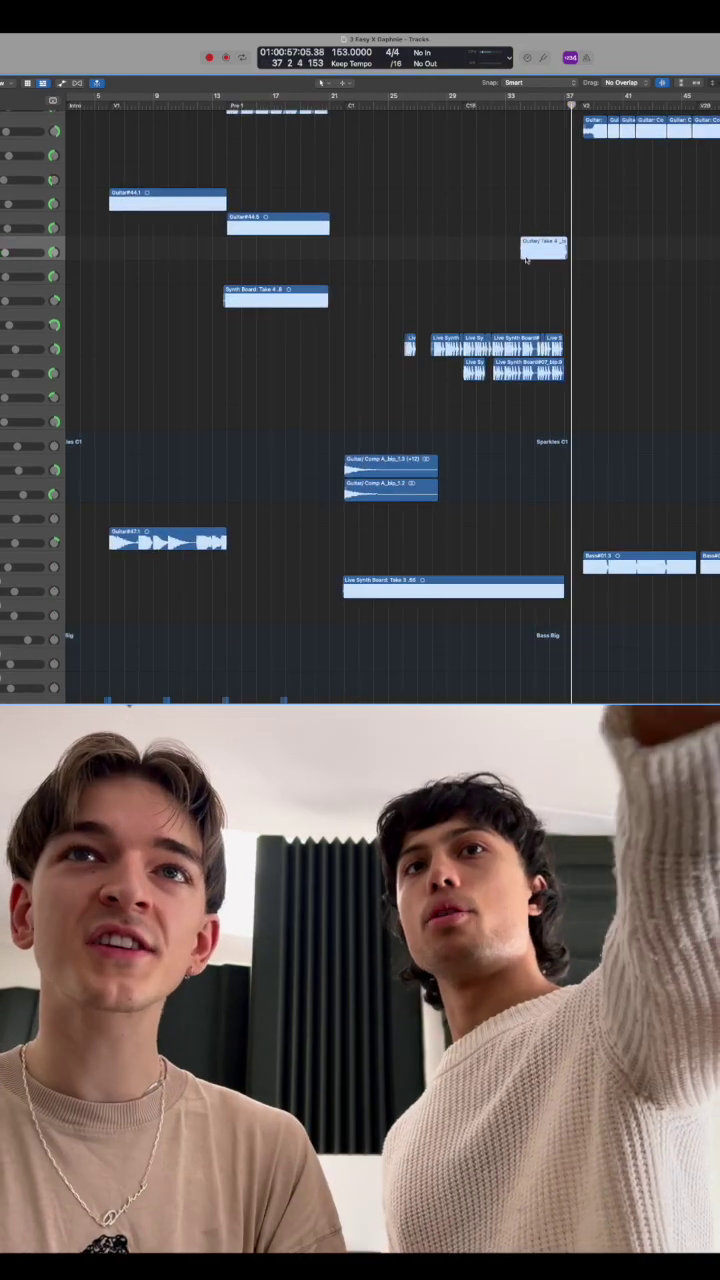
{"action": "left_click_drag", "start_coordinate": [526, 252], "coordinate": [420, 258]}
{"action": "key", "text": "Return"}
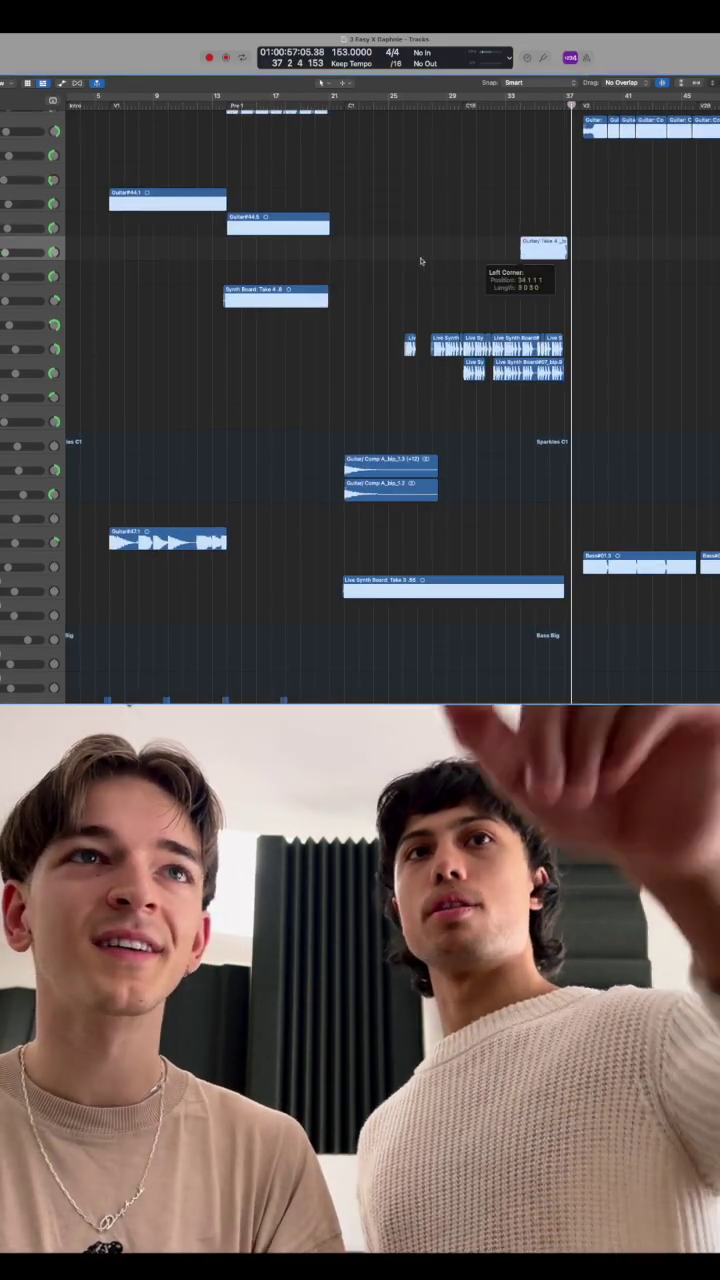
{"action": "key", "text": "z"}
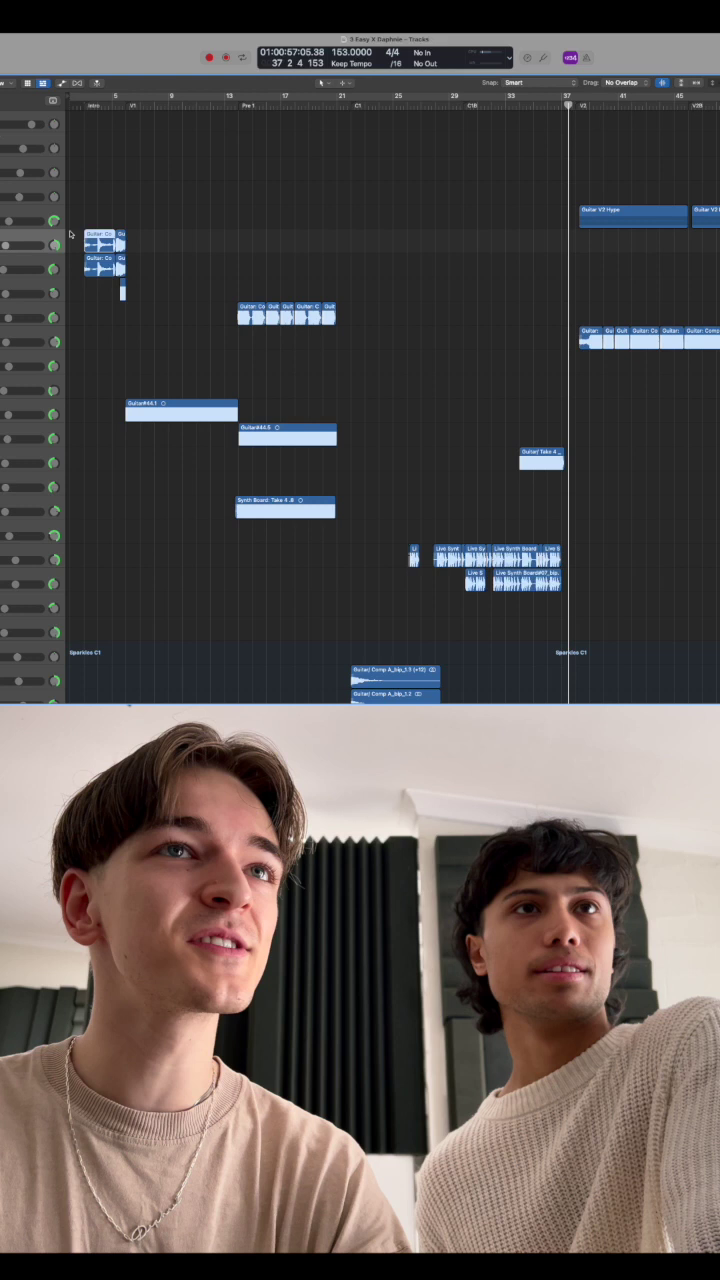
{"action": "left_click", "coordinate": [100, 240]}
{"action": "key", "text": "Return"}
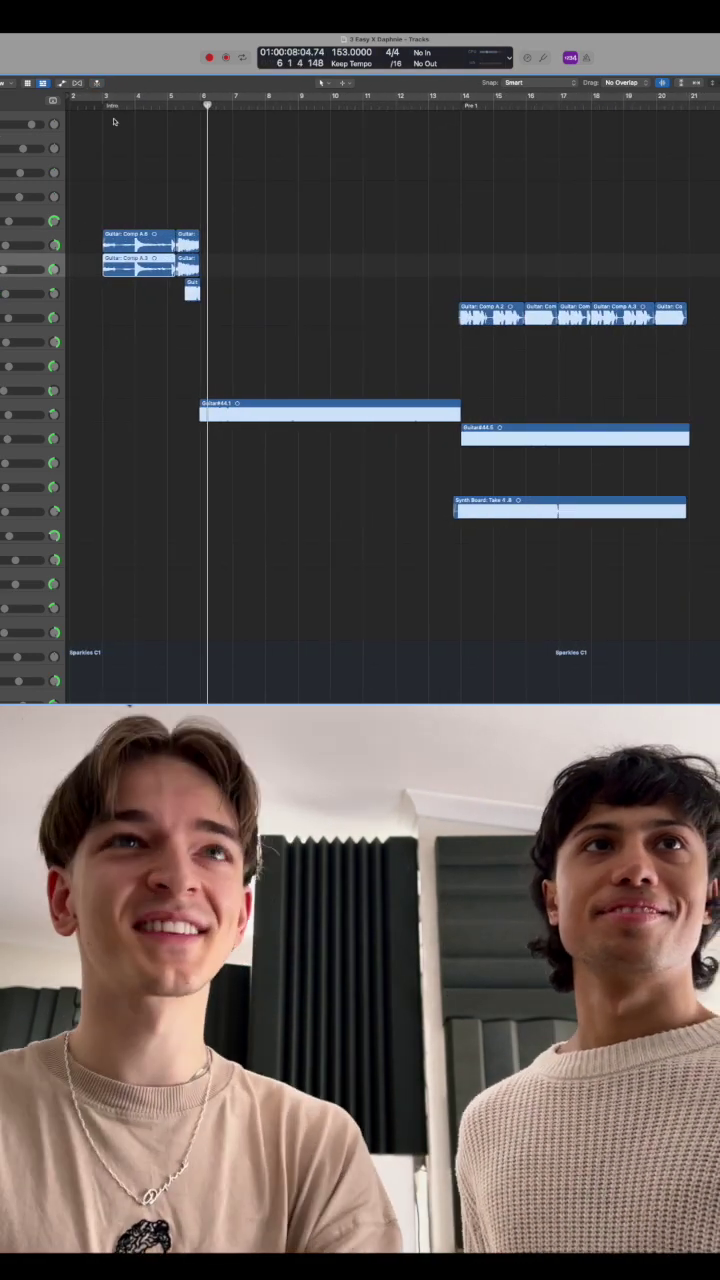
{"action": "key", "text": "Return"}
{"action": "scroll", "coordinate": [152, 260], "scroll_direction": "down", "scroll_amount": 10}
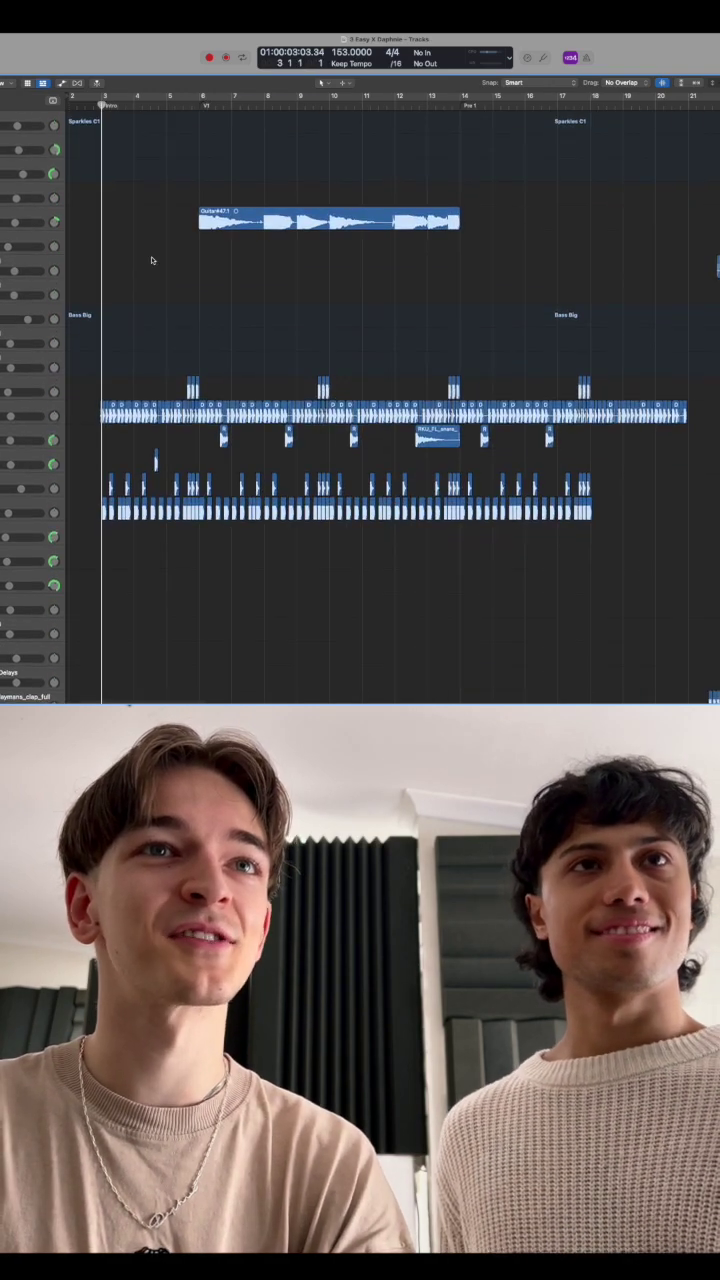
{"action": "scroll", "coordinate": [152, 260], "scroll_direction": "up", "scroll_amount": 8}
{"action": "key", "text": "space"}
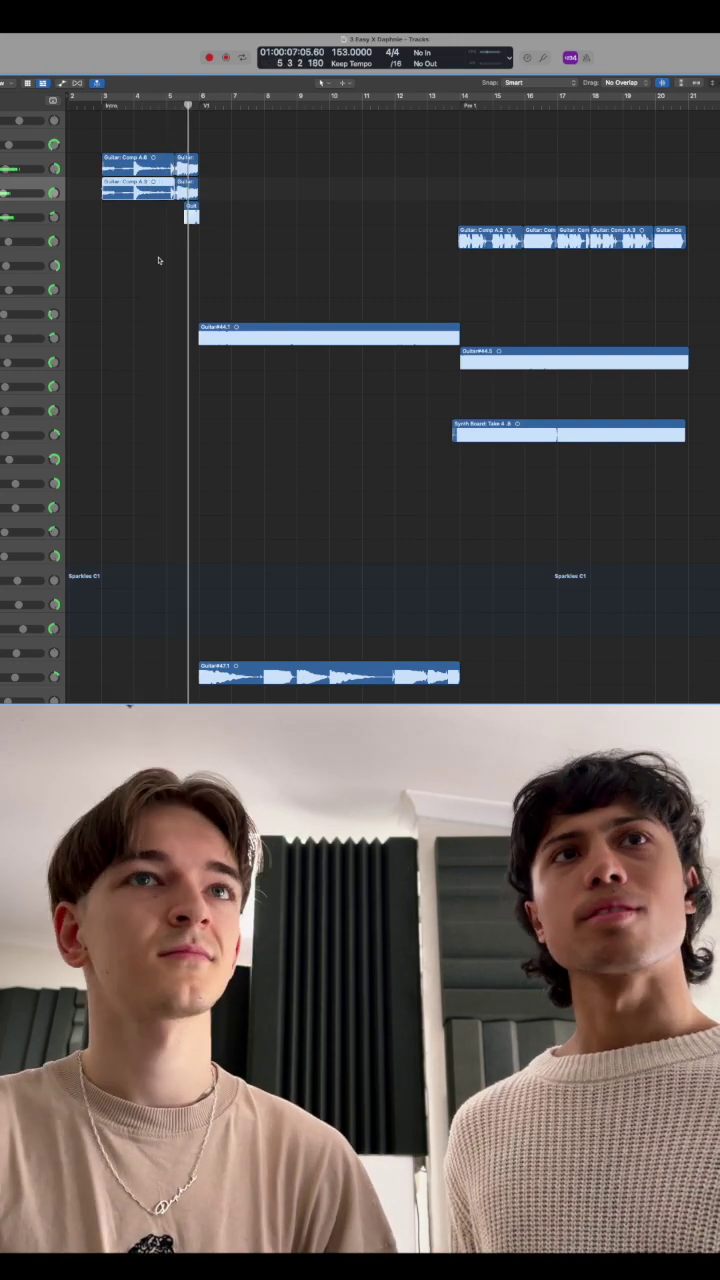
{"action": "scroll", "coordinate": [158, 260], "scroll_direction": "down", "scroll_amount": 10}
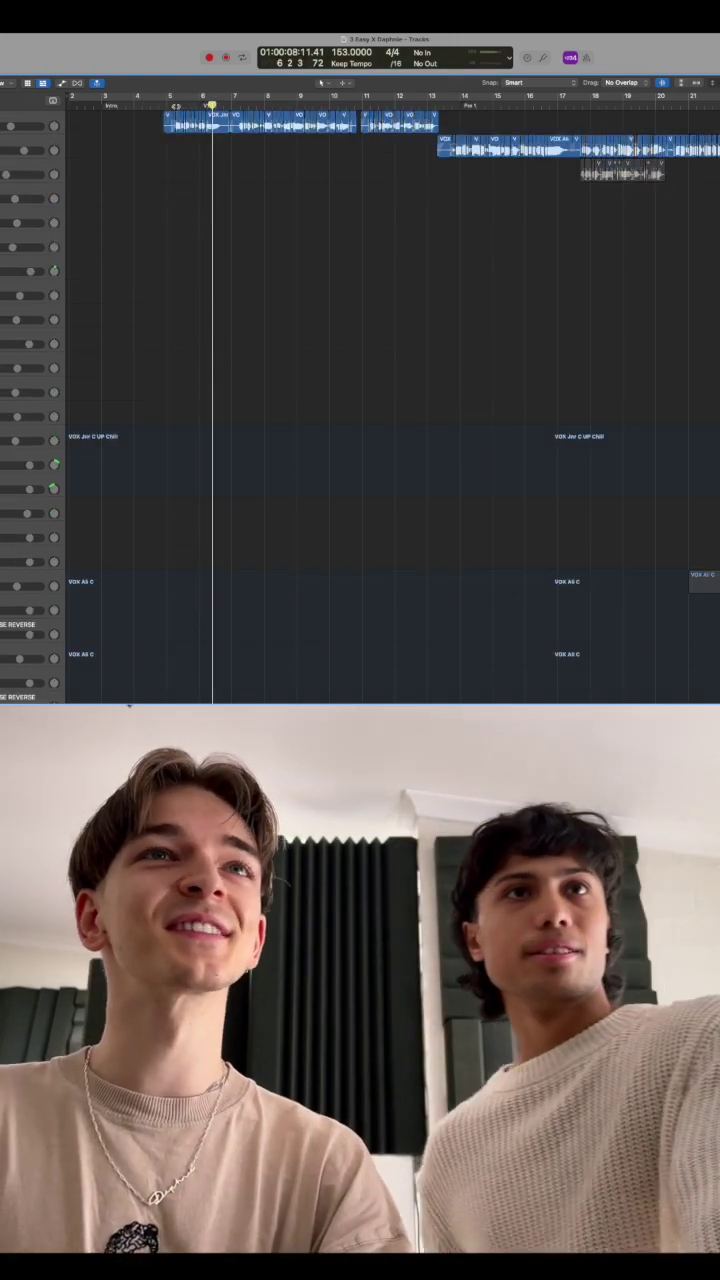
{"action": "key", "text": "space"}
{"action": "key", "text": "space"}
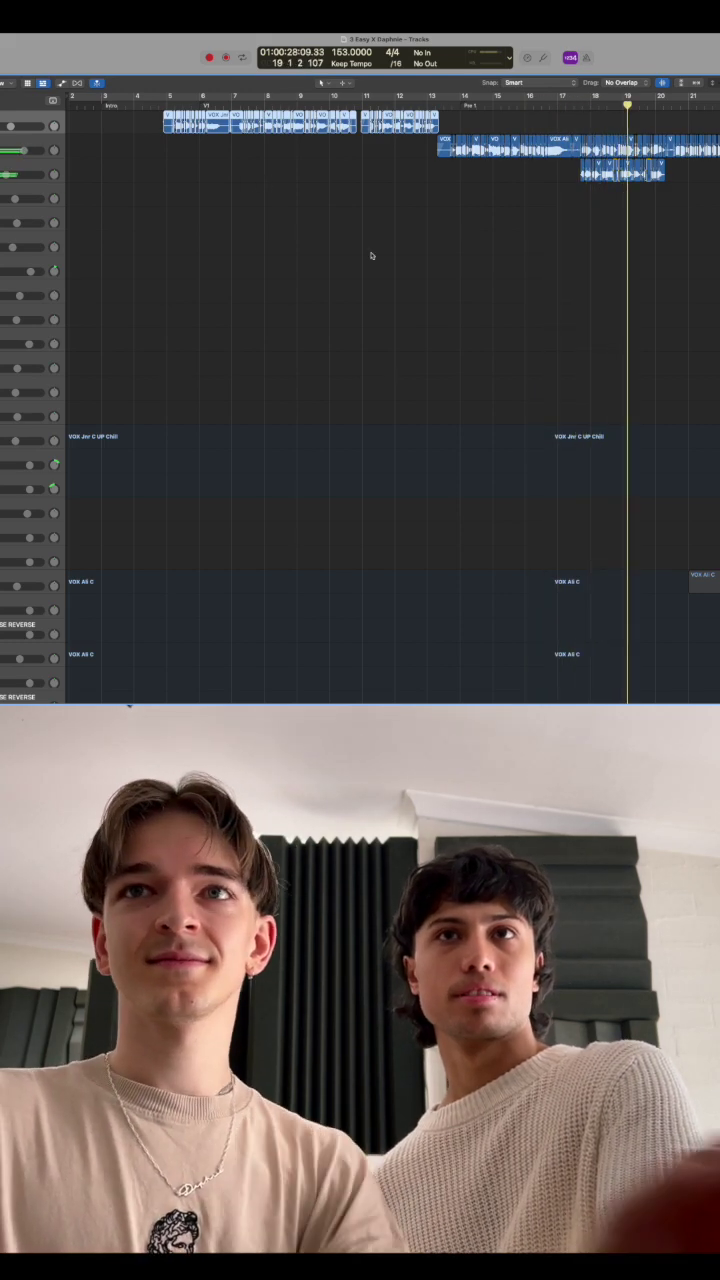
{"action": "scroll", "coordinate": [371, 256], "scroll_direction": "down", "scroll_amount": 5}
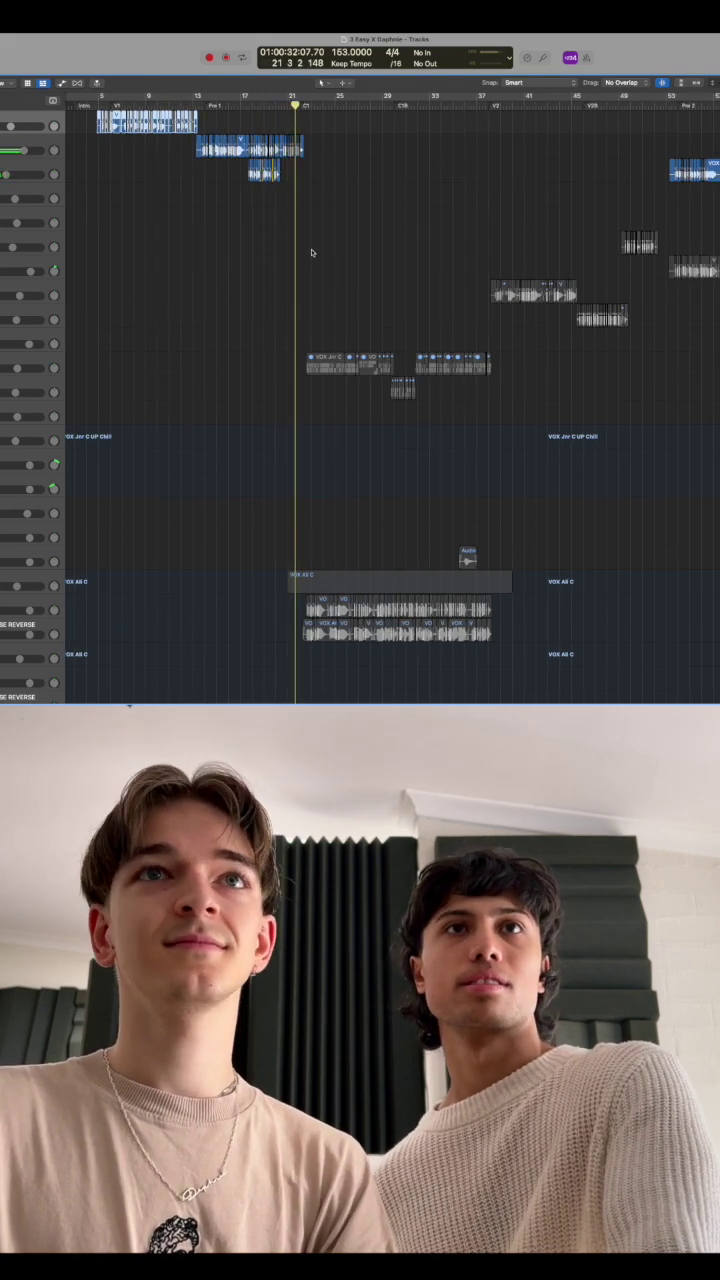
{"action": "scroll", "coordinate": [313, 251], "scroll_direction": "down", "scroll_amount": 5}
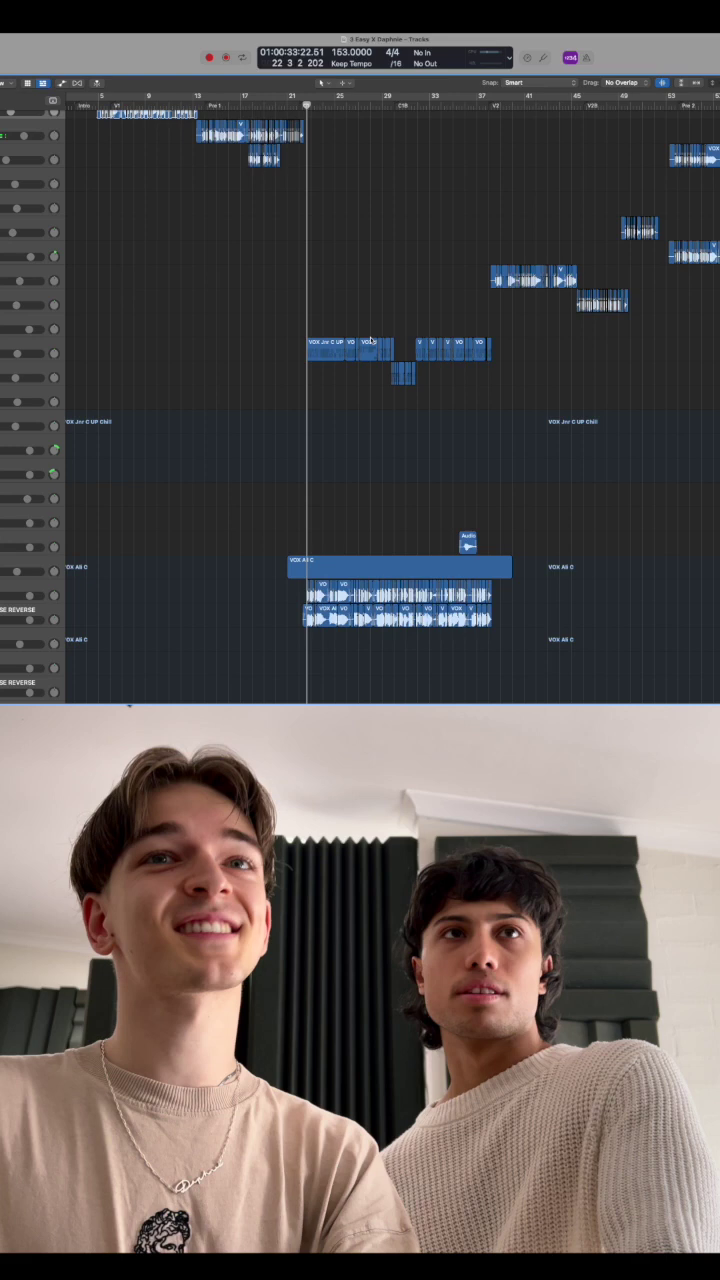
{"action": "scroll", "coordinate": [330, 230], "scroll_direction": "up", "scroll_amount": 5}
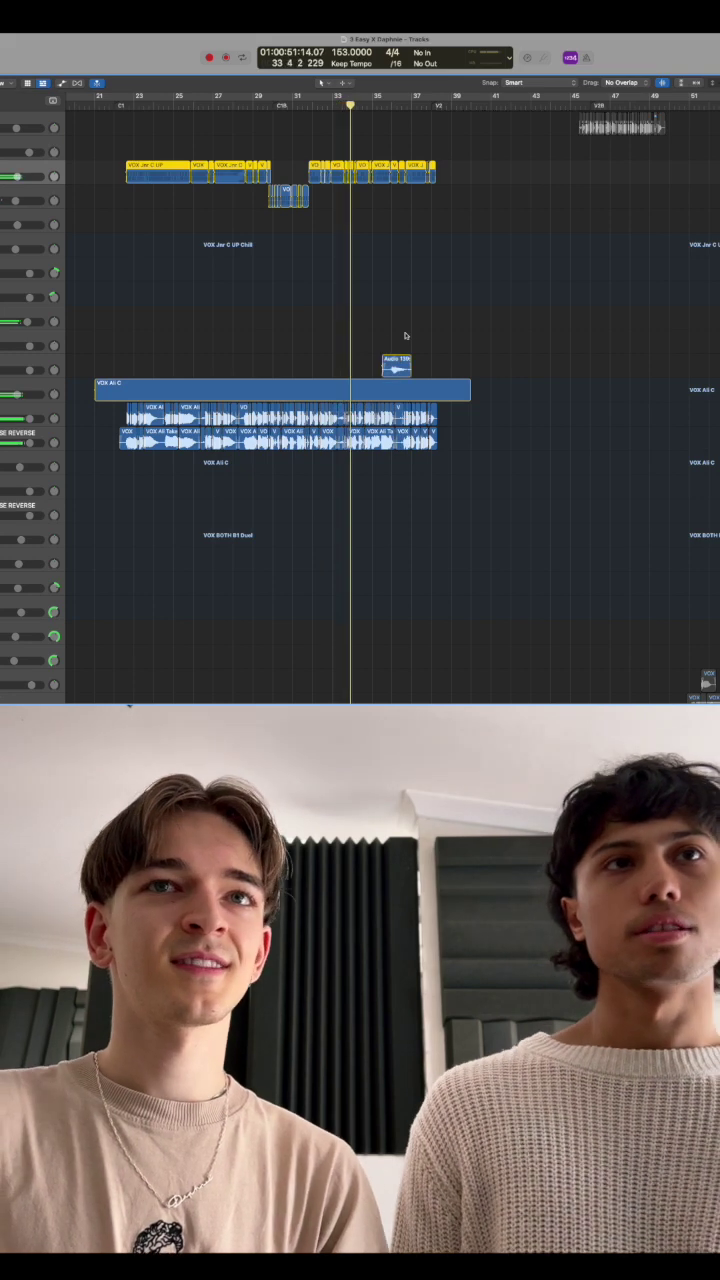
{"action": "scroll", "coordinate": [224, 347], "scroll_direction": "up", "scroll_amount": 5}
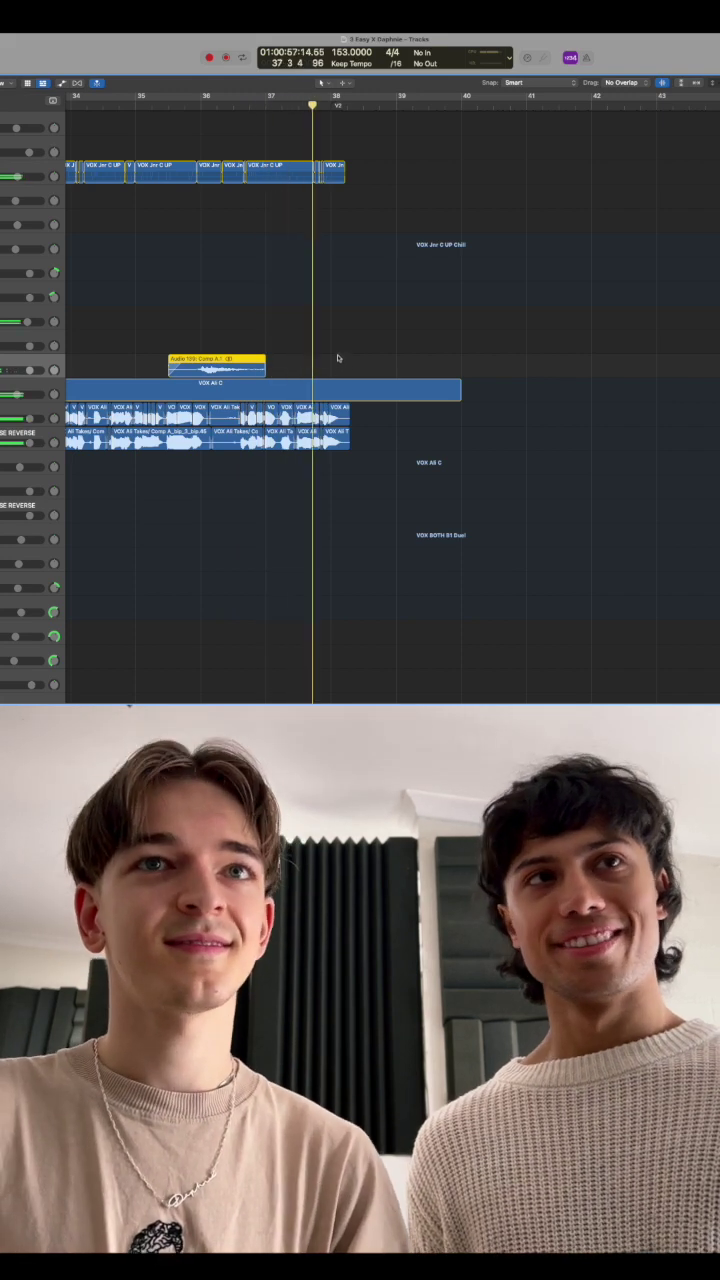
{"action": "key", "text": "shift+space"}
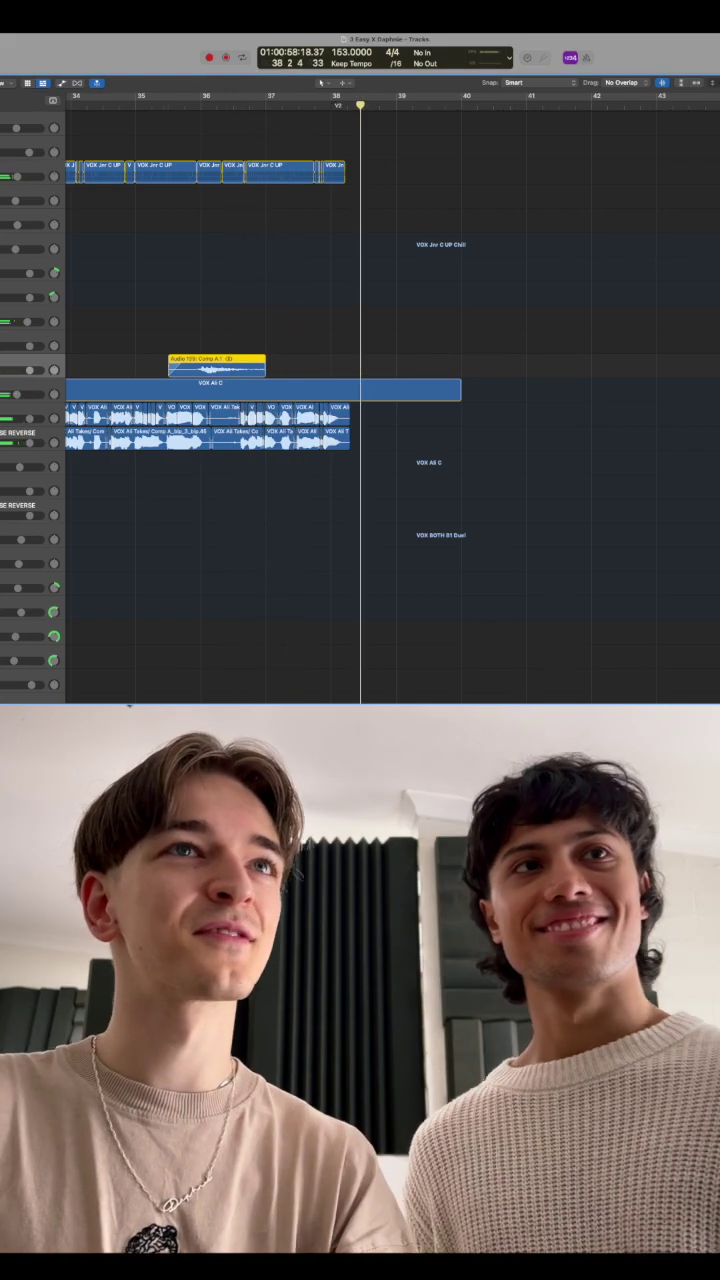
{"action": "scroll", "coordinate": [279, 287], "scroll_direction": "down", "scroll_amount": 5}
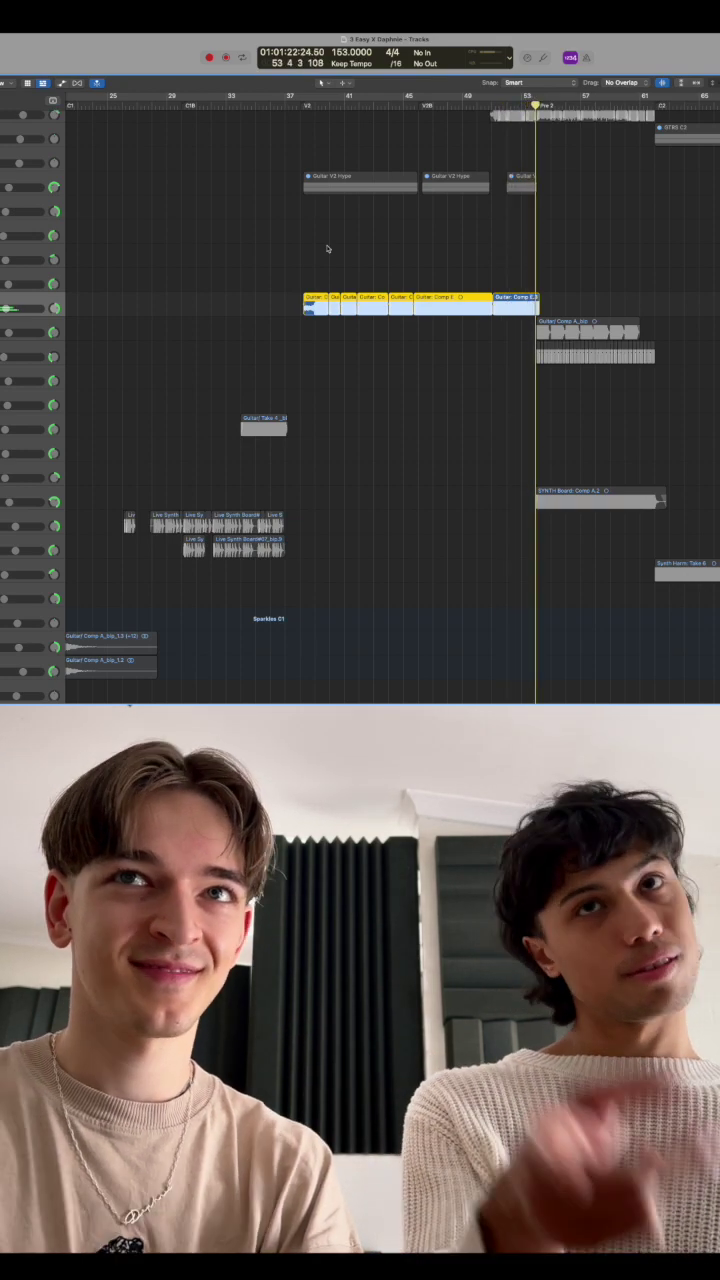
{"action": "left_click", "coordinate": [327, 248]}
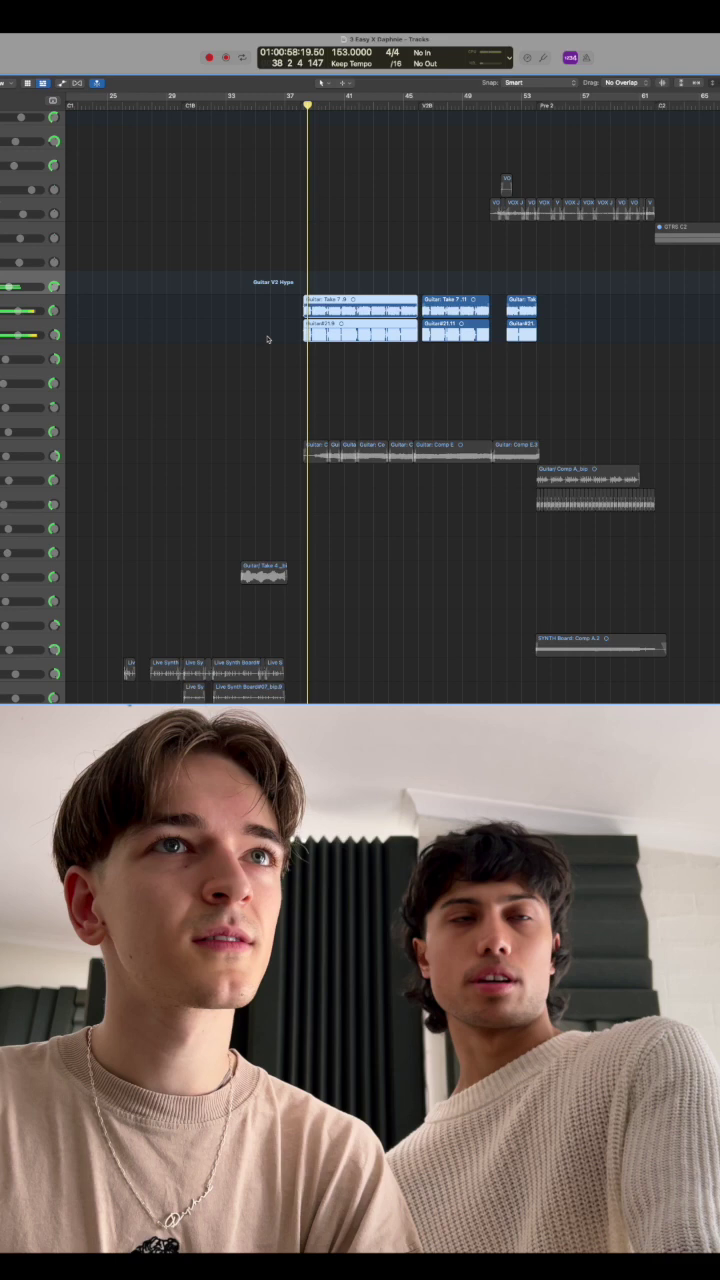
{"action": "key", "text": "super+Right"}
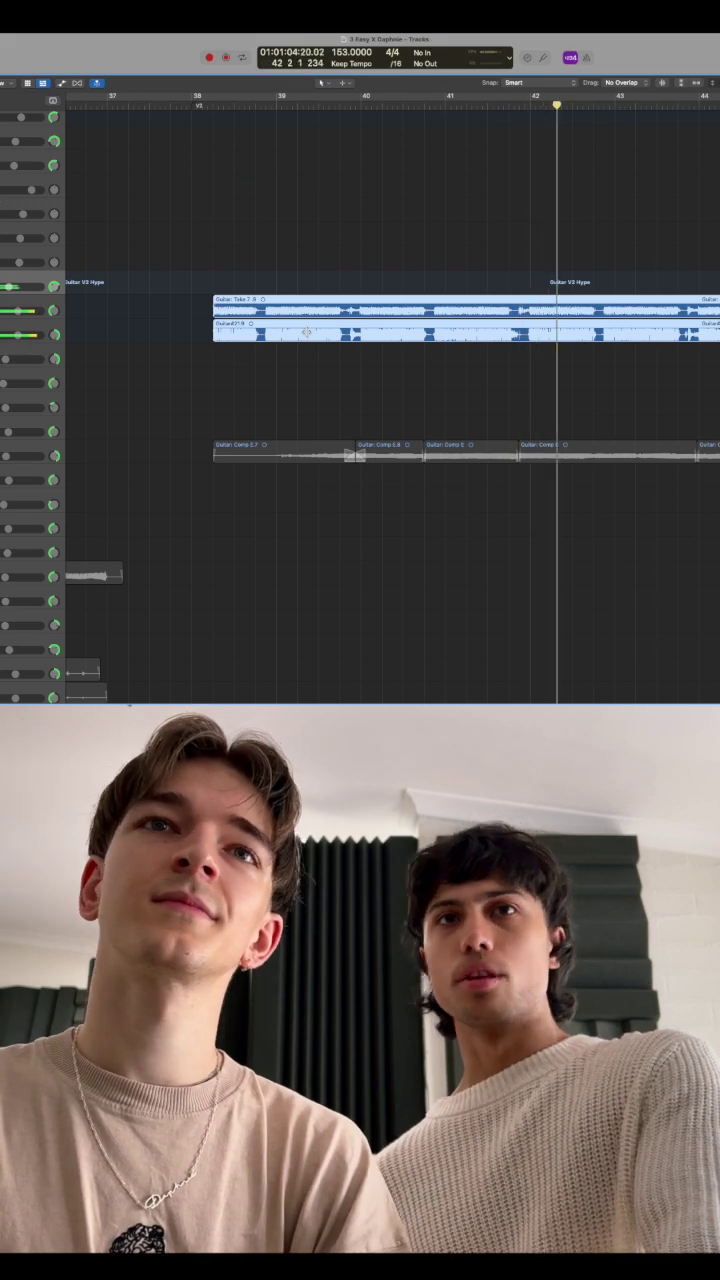
{"action": "key", "text": "super+Left"}
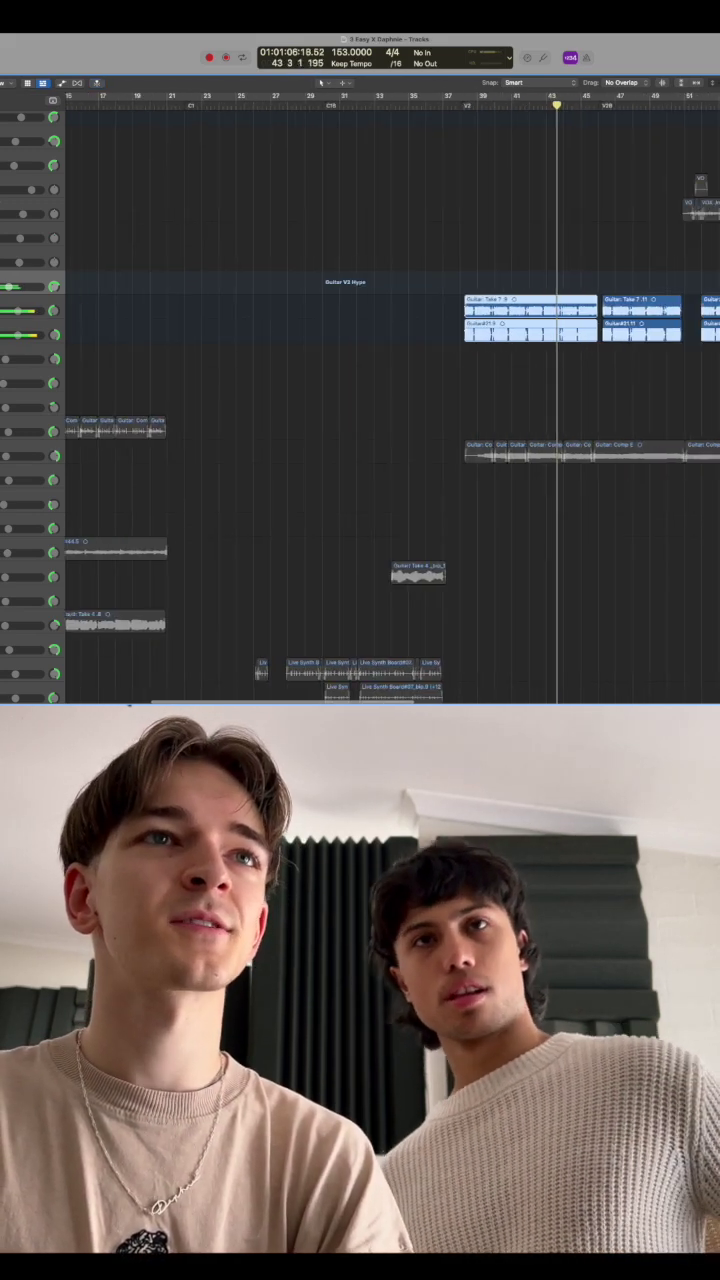
{"action": "left_click", "coordinate": [530, 299]}
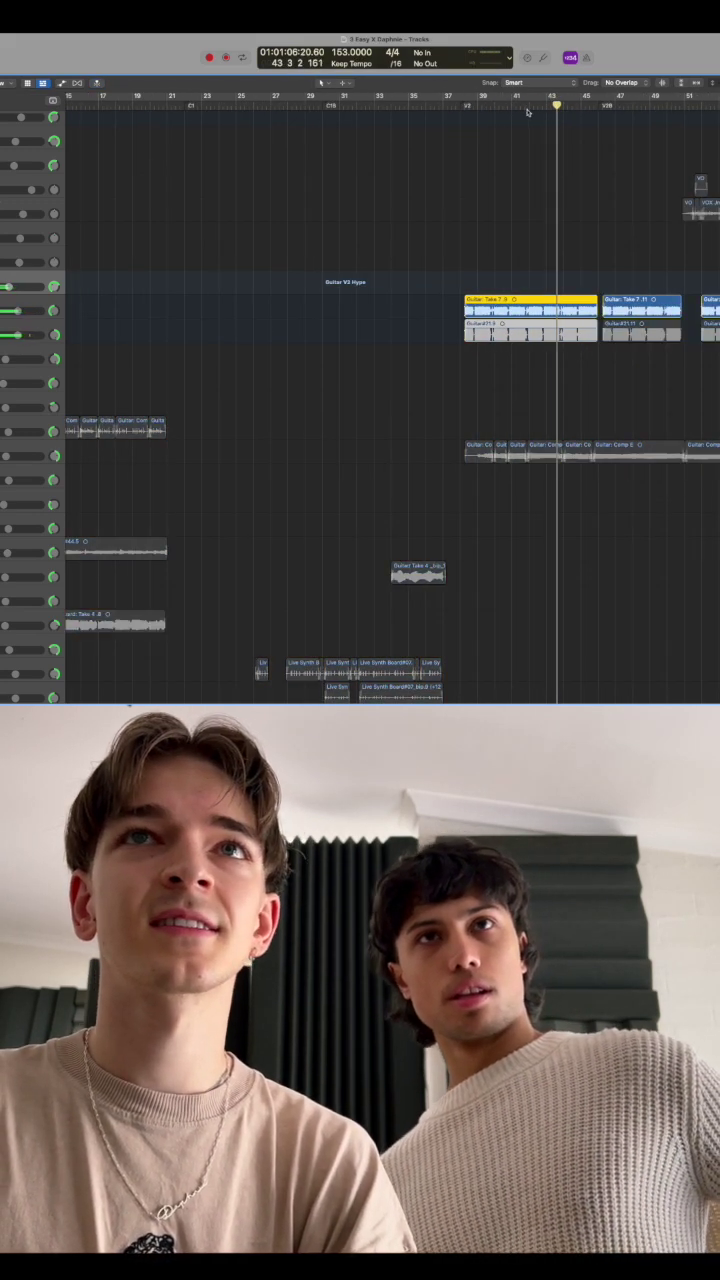
{"action": "left_click", "coordinate": [528, 105]}
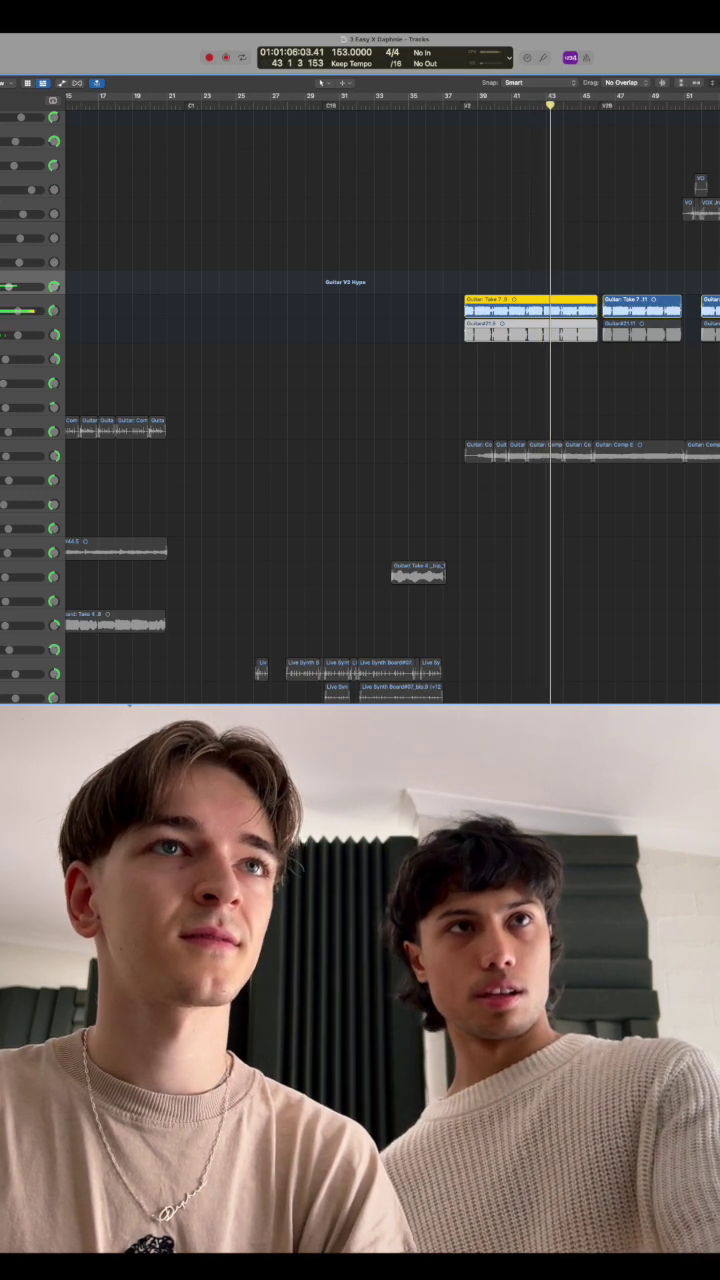
{"action": "key", "text": "Down"}
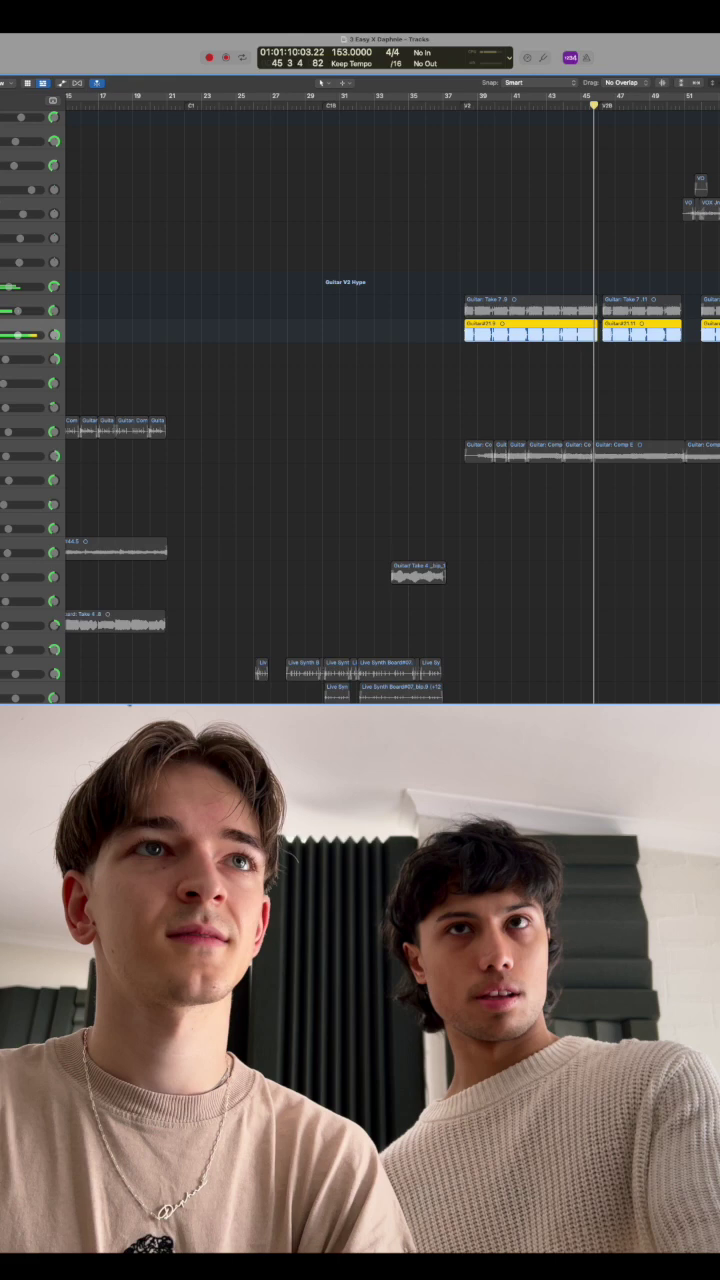
{"action": "scroll", "coordinate": [400, 400], "scroll_direction": "down", "scroll_amount": 10}
{"action": "scroll", "coordinate": [400, 400], "scroll_direction": "down", "scroll_amount": 10}
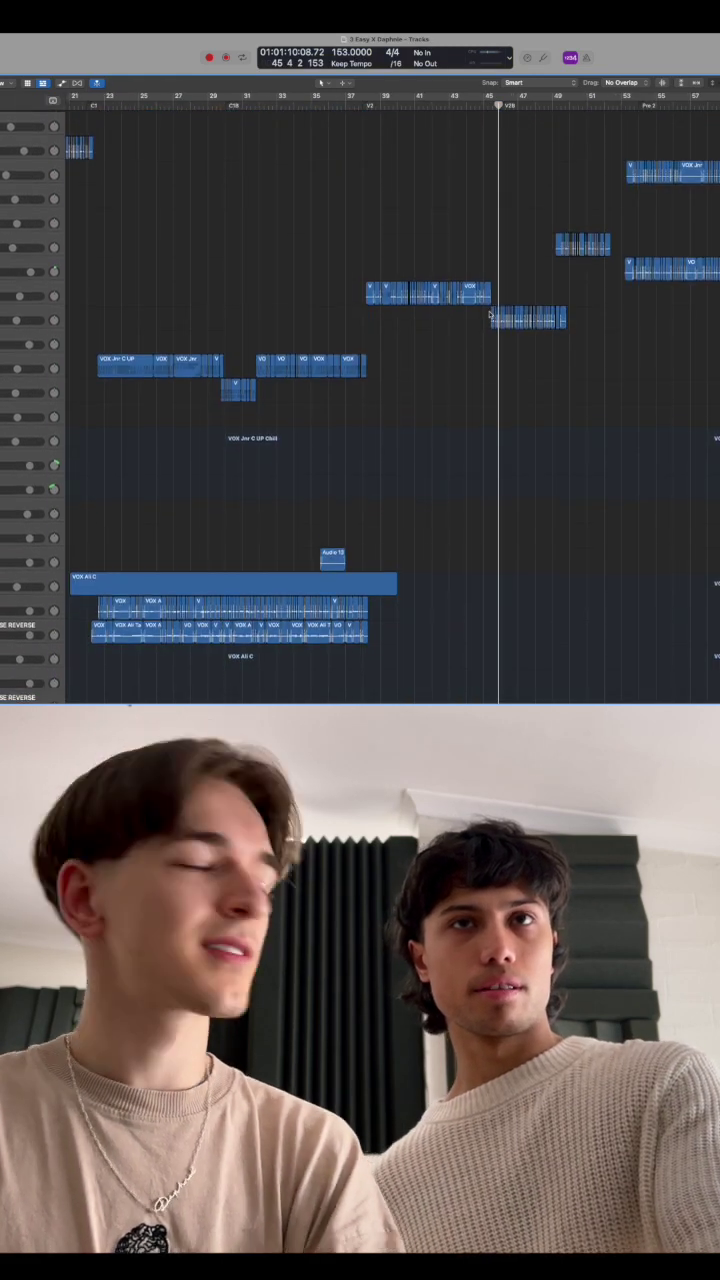
Solo the bar-38 vocal region and open its take folder, unmute the bar-49 vocal, stop playback
{"action": "left_click", "coordinate": [440, 292]}
{"action": "key", "text": "s"}
{"action": "left_click", "coordinate": [380, 100]}
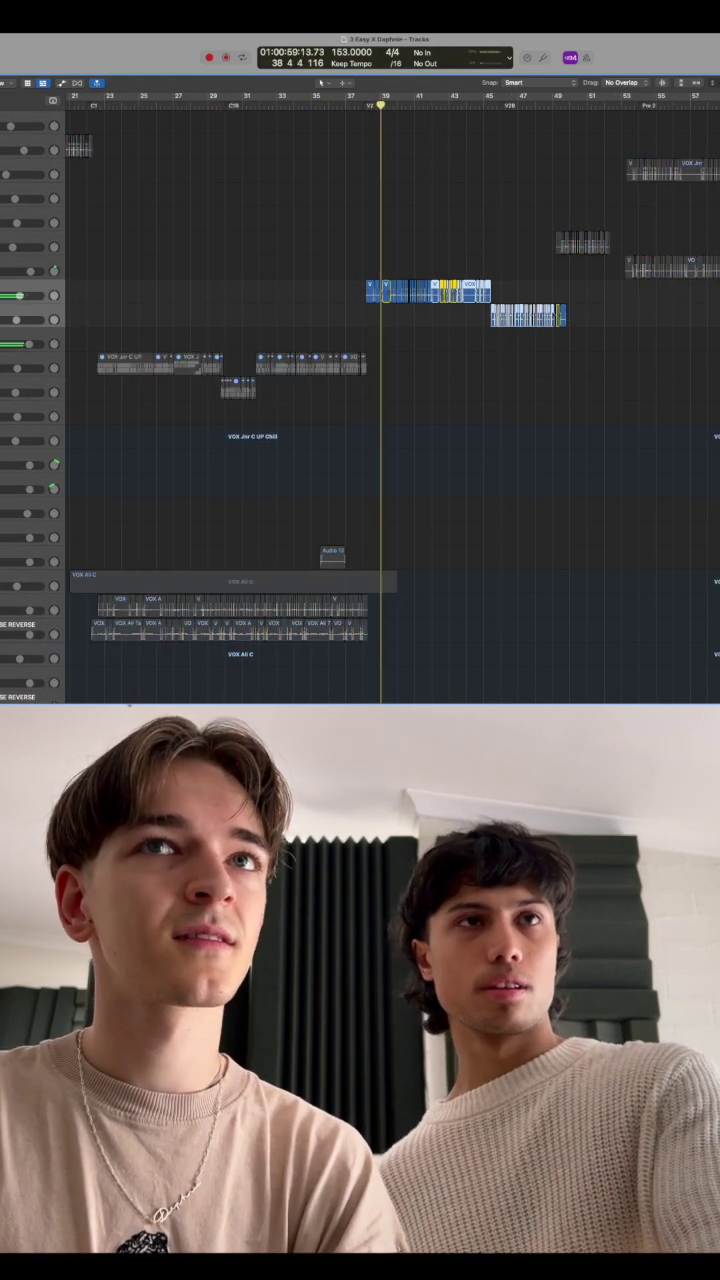
{"action": "key", "text": "ctrl+f"}
{"action": "scroll", "coordinate": [400, 330], "scroll_direction": "up", "scroll_amount": 3}
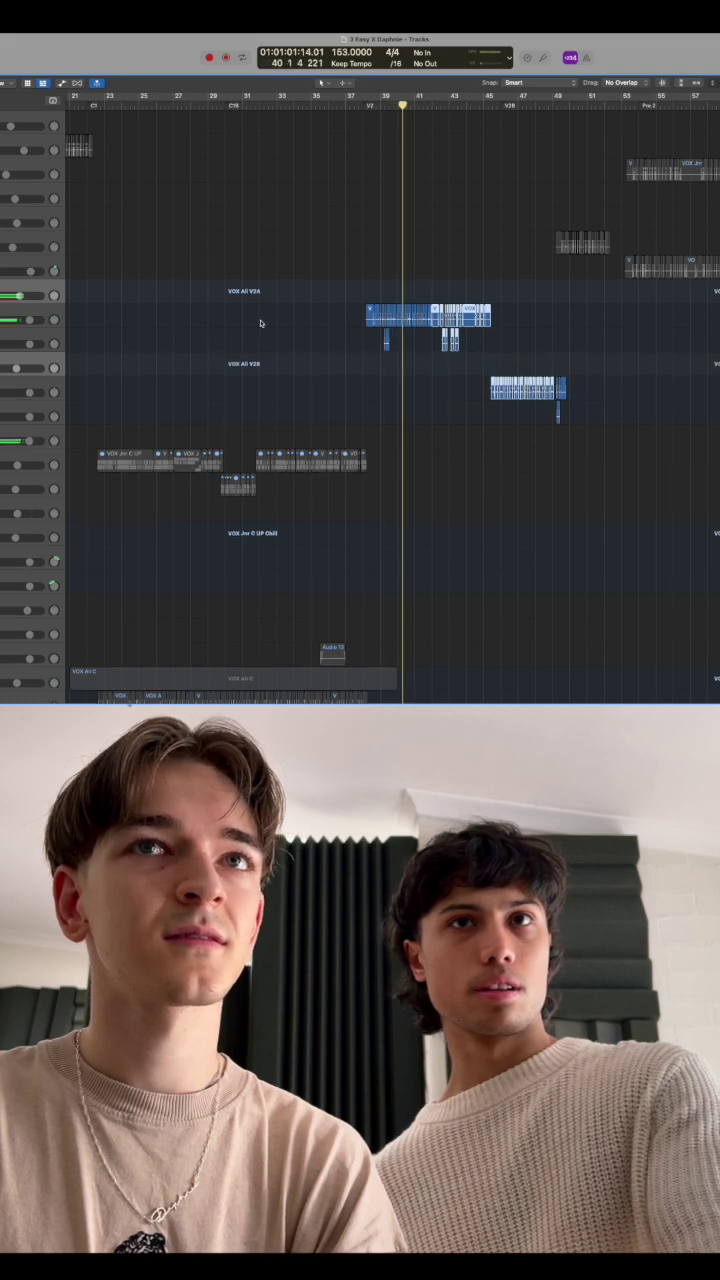
{"action": "scroll", "coordinate": [400, 330], "scroll_direction": "up", "scroll_amount": 3}
{"action": "scroll", "coordinate": [300, 330], "scroll_direction": "up", "scroll_amount": 4}
{"action": "scroll", "coordinate": [288, 330], "scroll_direction": "down", "scroll_amount": 3}
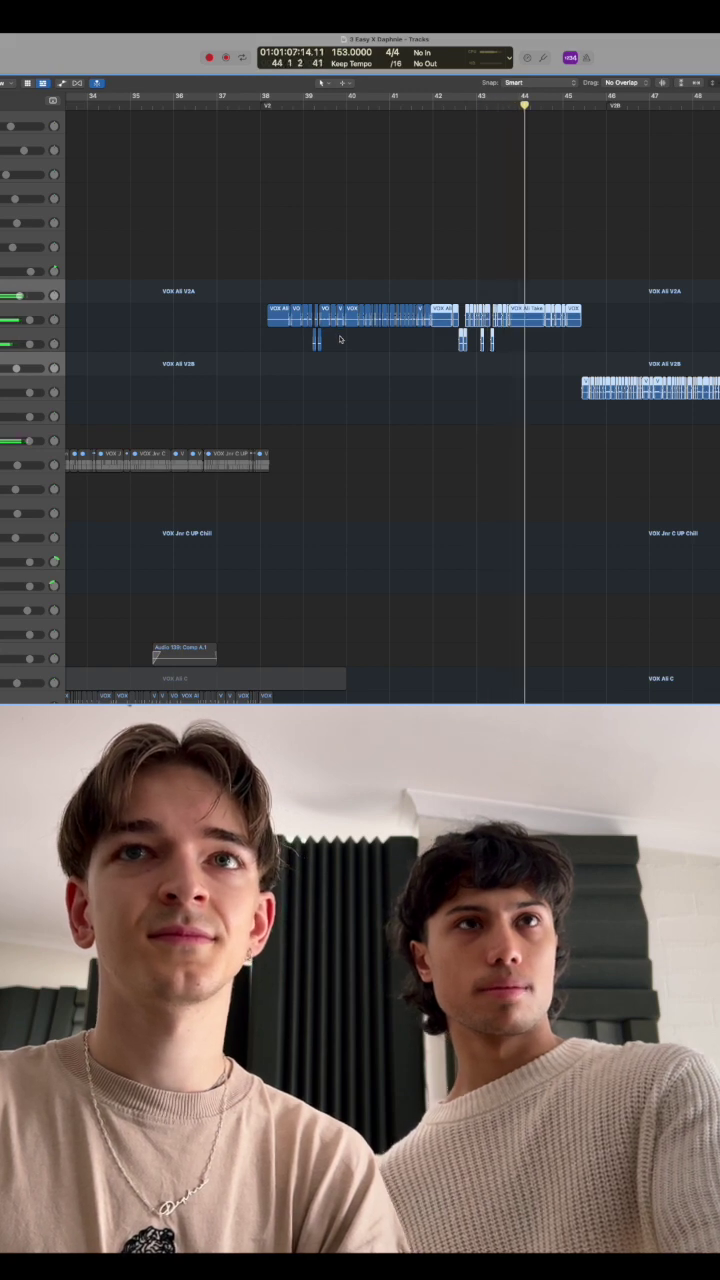
{"action": "scroll", "coordinate": [340, 339], "scroll_direction": "down", "scroll_amount": 4}
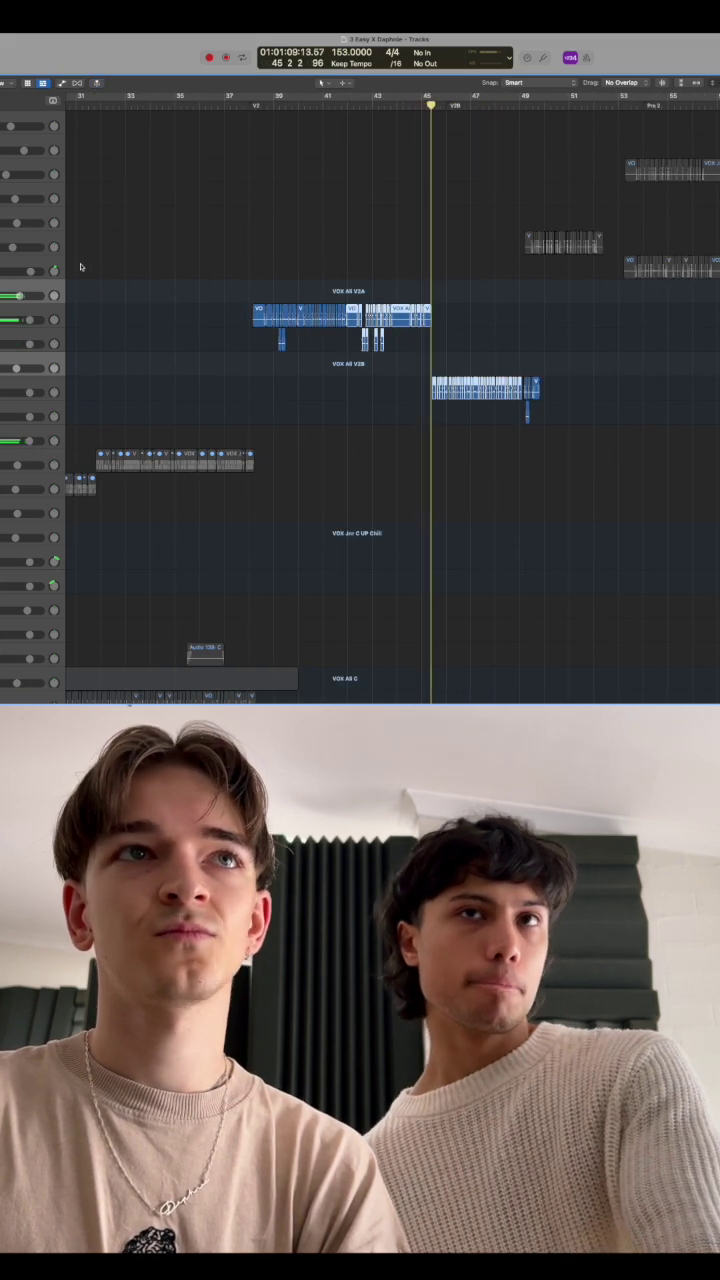
{"action": "left_click", "coordinate": [14, 247]}
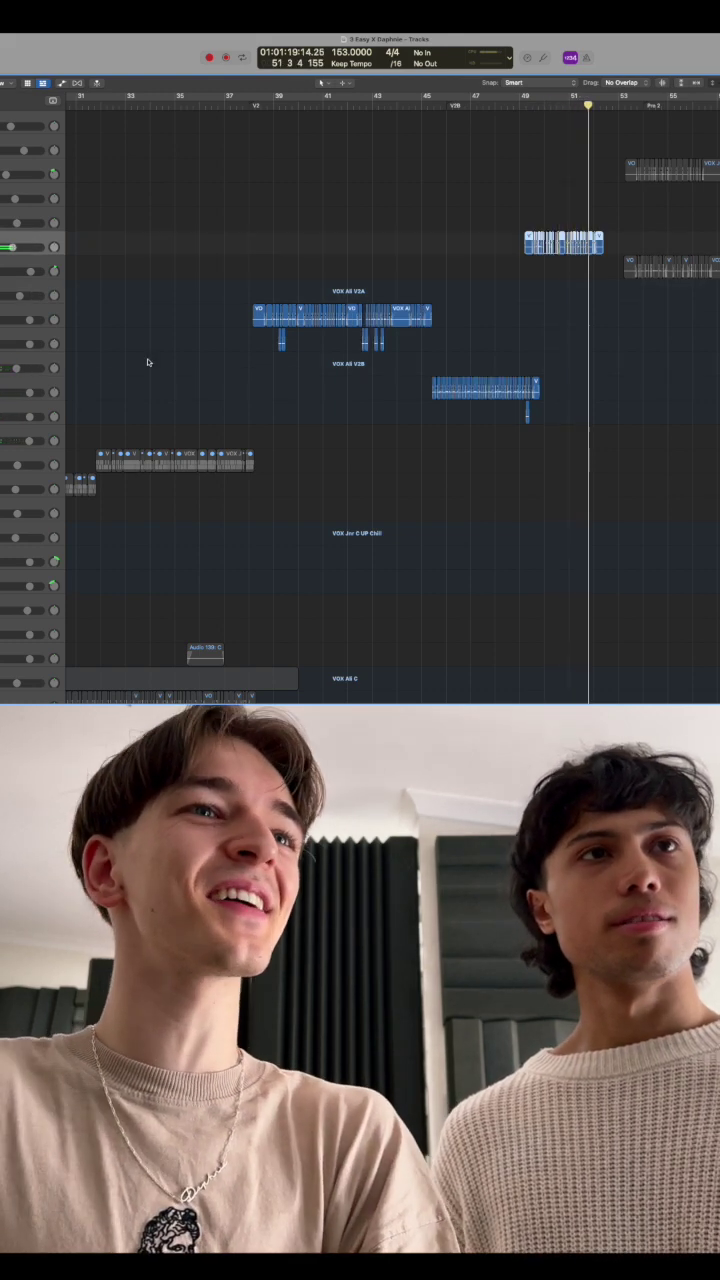
{"action": "scroll", "coordinate": [300, 320], "scroll_direction": "right", "scroll_amount": 4}
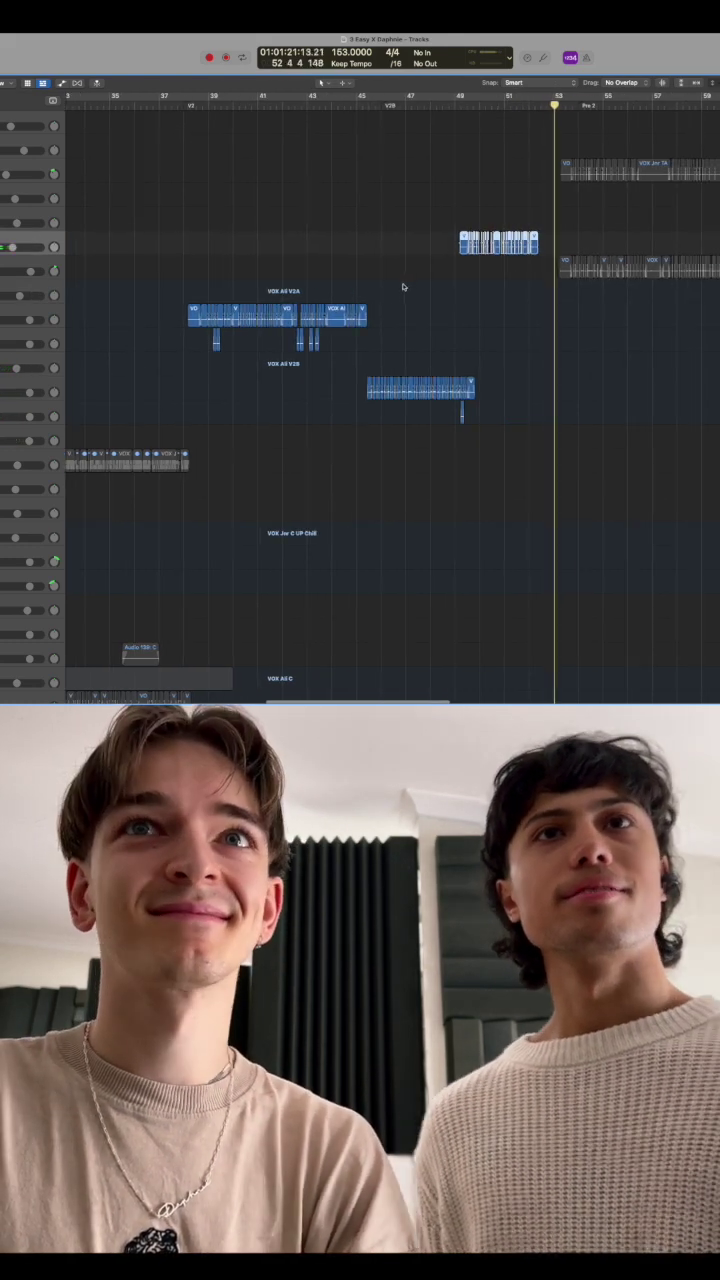
{"action": "key", "text": "space"}
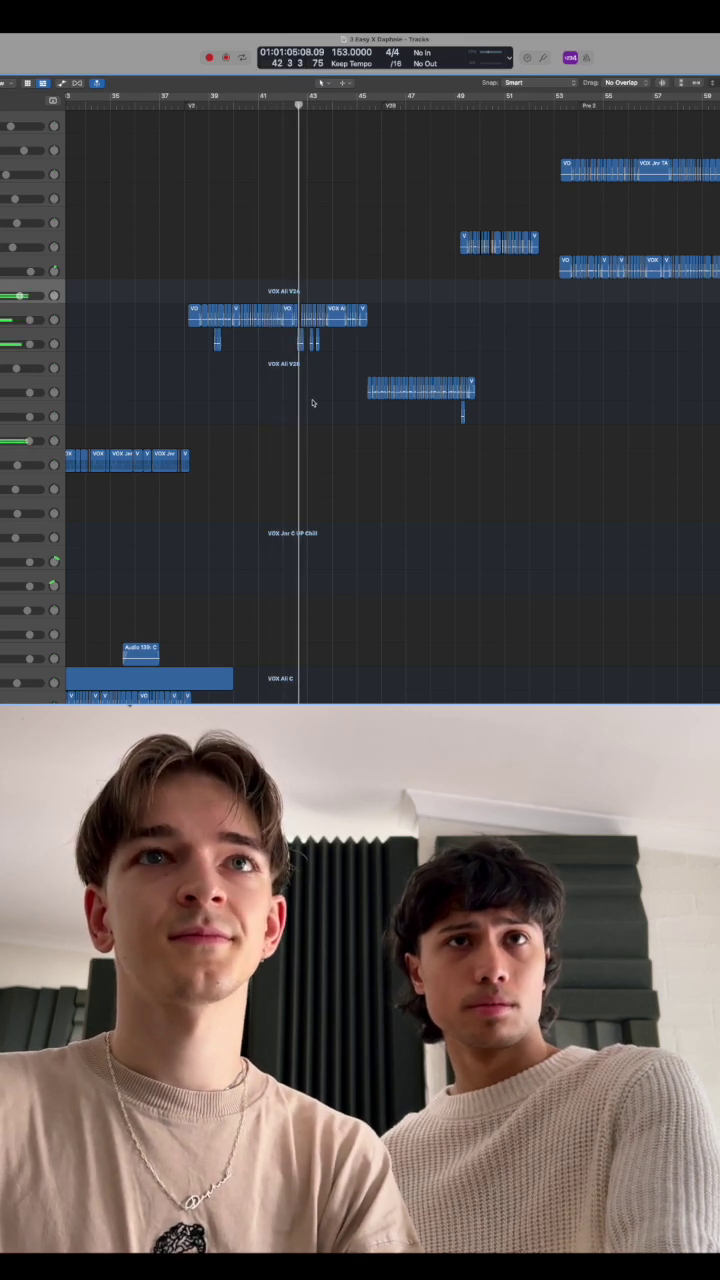
{"action": "scroll", "coordinate": [313, 403], "scroll_direction": "up", "scroll_amount": 5}
{"action": "scroll", "coordinate": [313, 403], "scroll_direction": "down", "scroll_amount": 5}
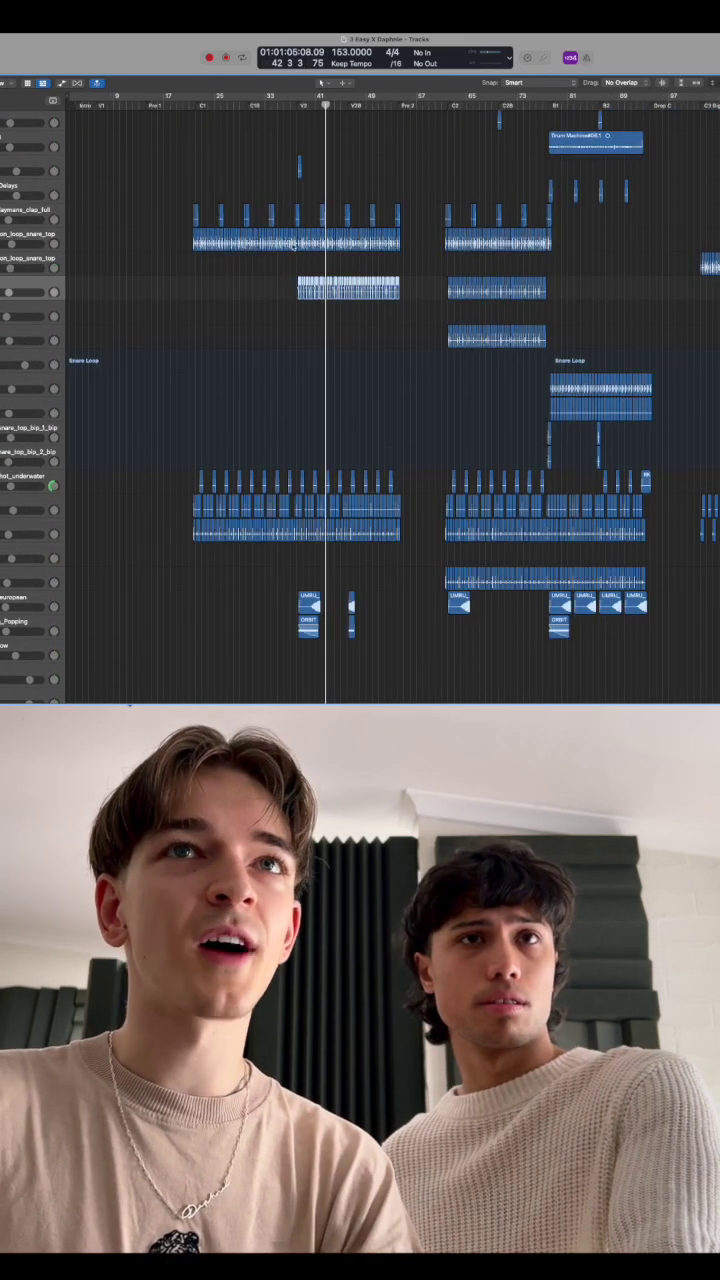
Solo the selected regions, add the bar-39 loop, and solo the guitar comp at bar 54
{"action": "key", "text": "ctrl+s"}
{"action": "scroll", "coordinate": [313, 403], "scroll_direction": "up", "scroll_amount": 5}
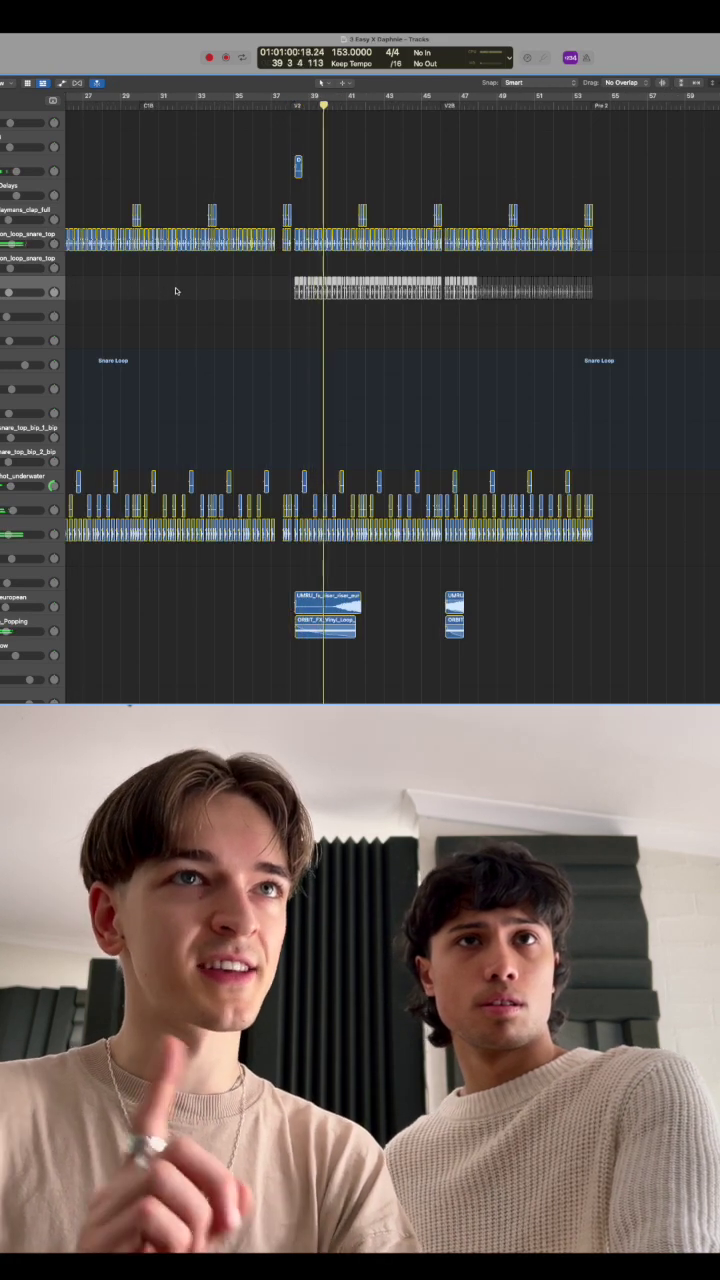
{"action": "key", "text": "m"}
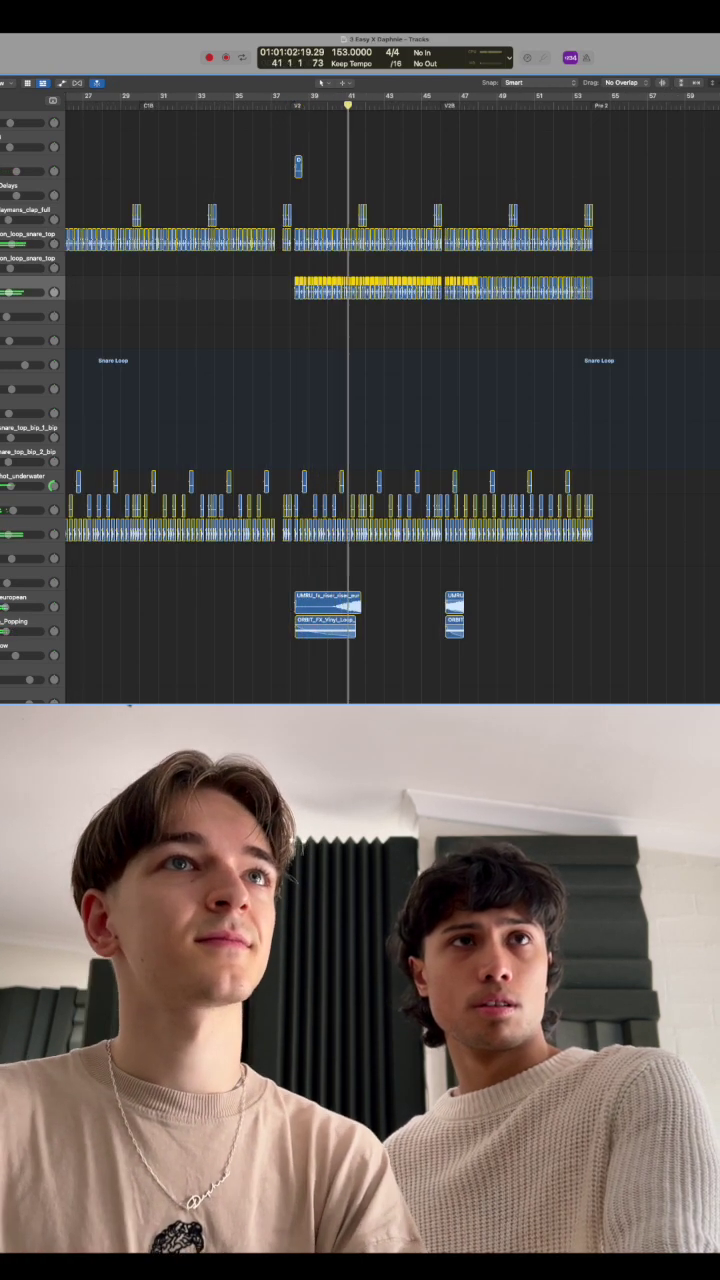
{"action": "scroll", "coordinate": [414, 423], "scroll_direction": "up", "scroll_amount": 8}
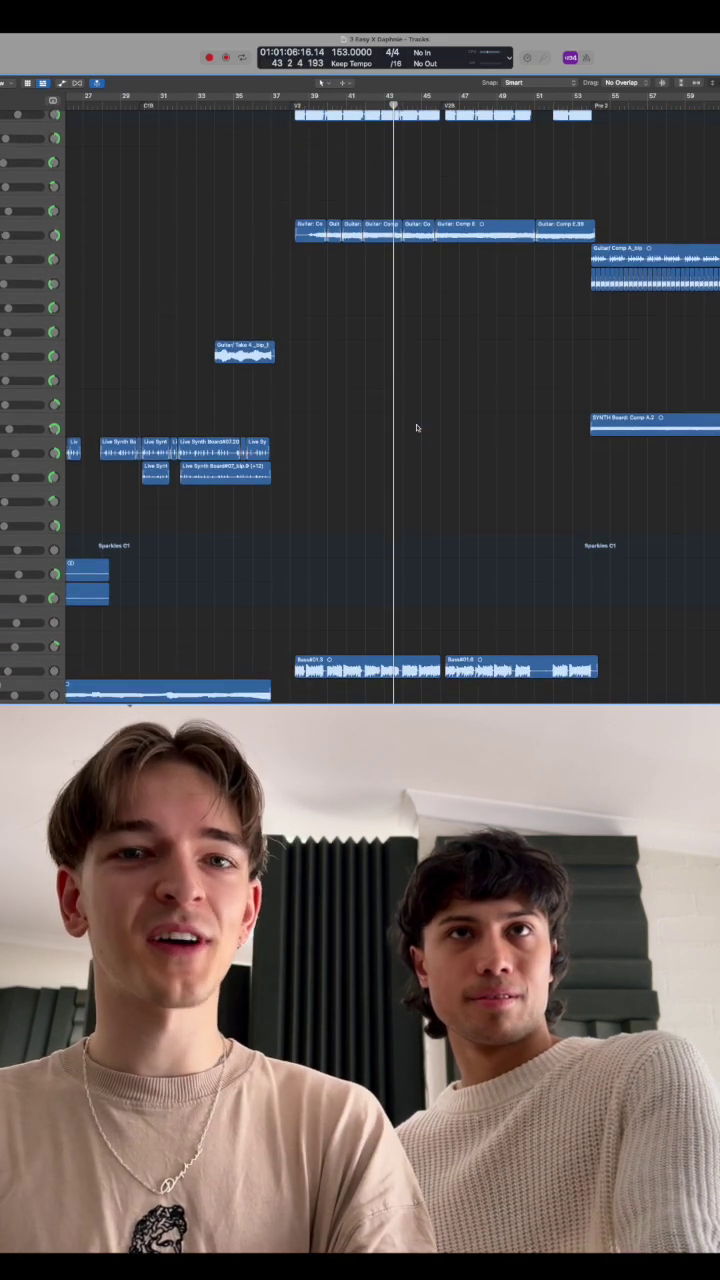
{"action": "scroll", "coordinate": [414, 423], "scroll_direction": "down", "scroll_amount": 8}
{"action": "left_click", "coordinate": [340, 272]}
{"action": "key", "text": "s"}
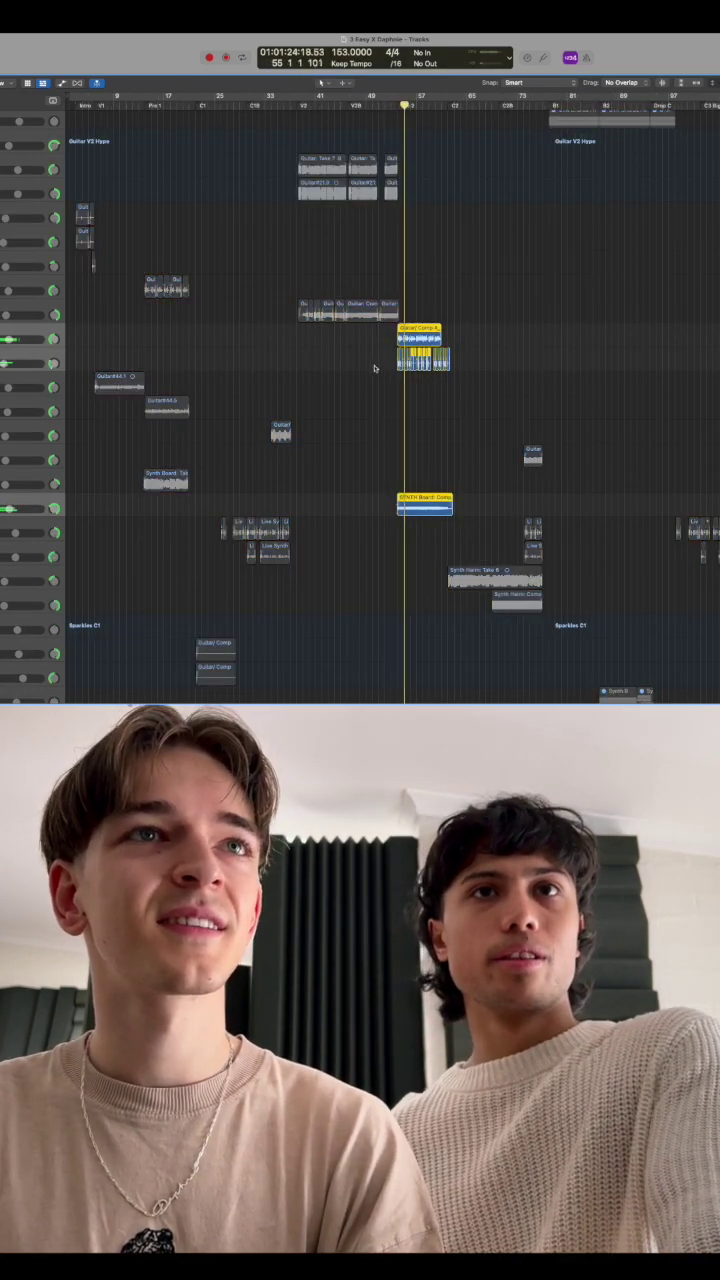
{"action": "scroll", "coordinate": [375, 368], "scroll_direction": "up", "scroll_amount": 4}
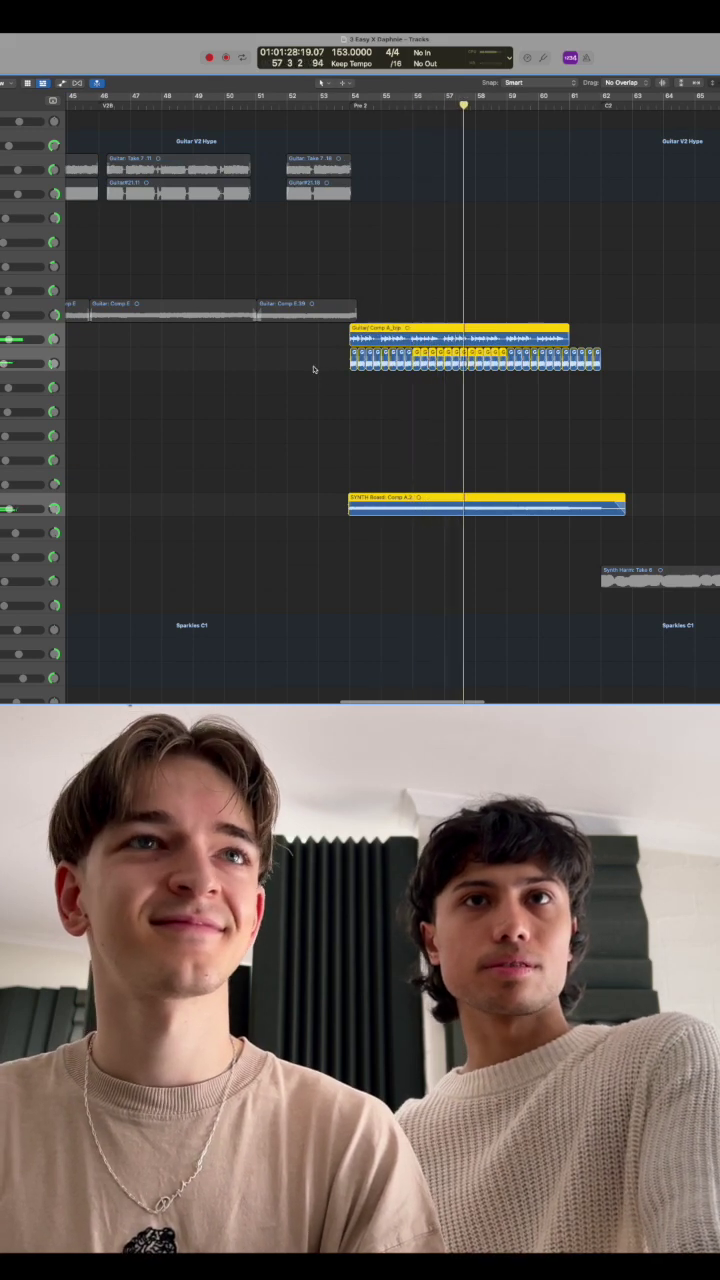
Stop playback, jump back to bar 54, and select the guitar comp regions there
{"action": "key", "text": "Return"}
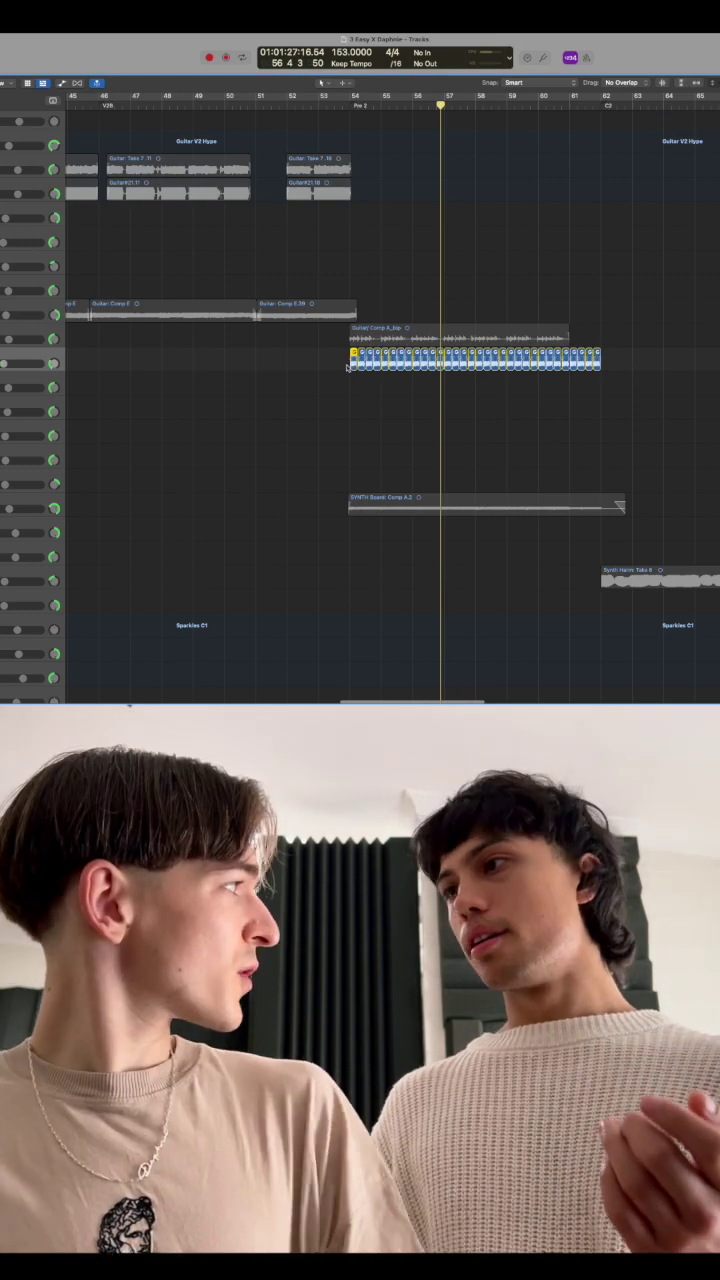
{"action": "left_click", "coordinate": [305, 310]}
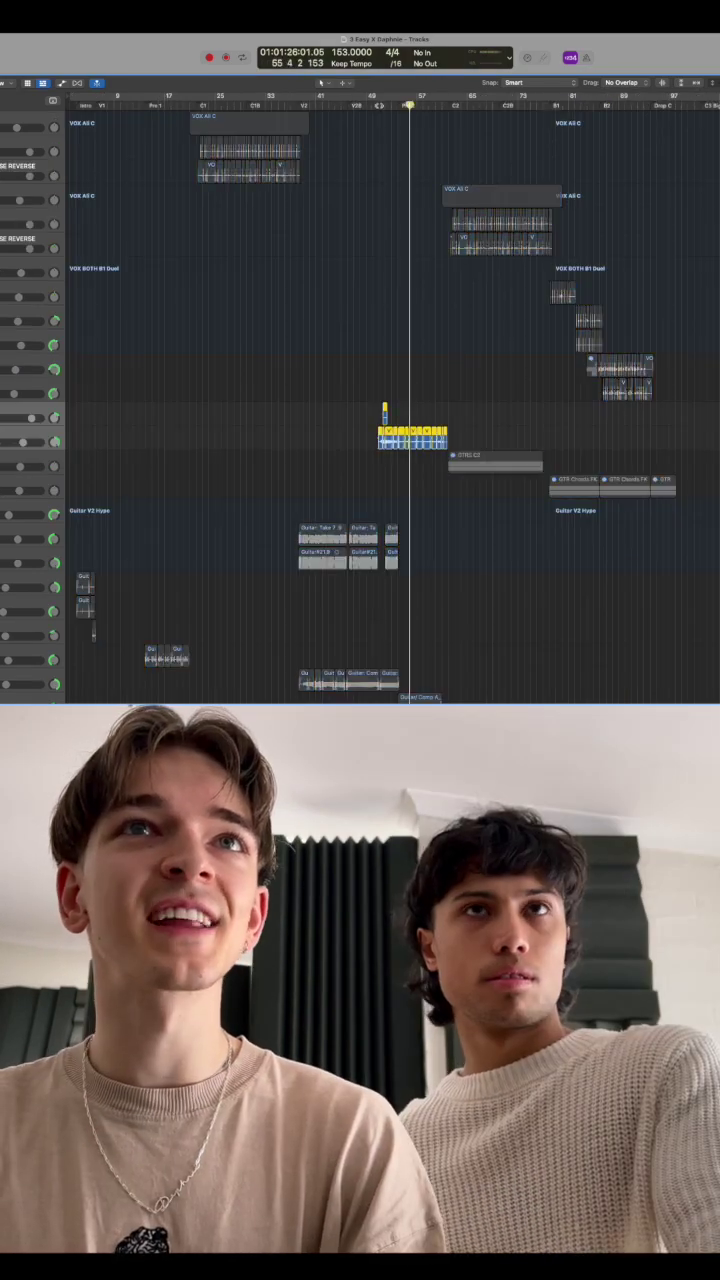
{"action": "scroll", "coordinate": [420, 398], "scroll_direction": "up", "scroll_amount": 5}
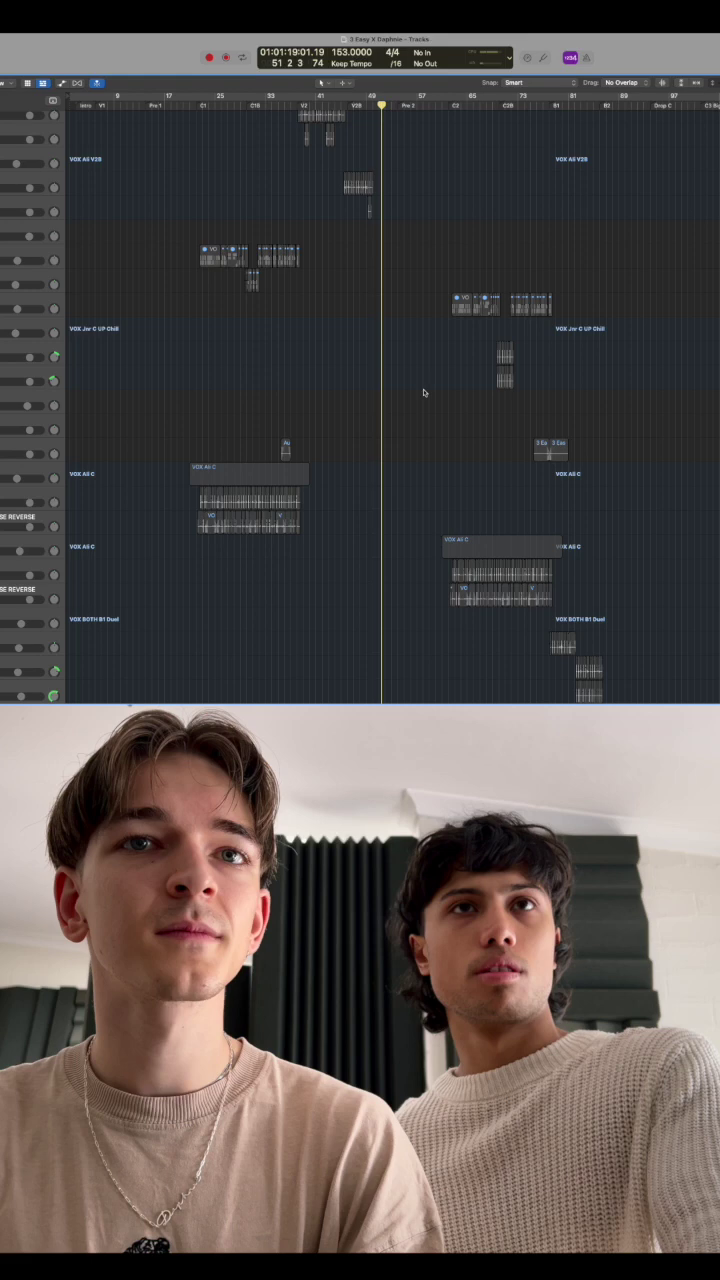
{"action": "scroll", "coordinate": [423, 393], "scroll_direction": "down", "scroll_amount": 5}
{"action": "scroll", "coordinate": [420, 370], "scroll_direction": "down", "scroll_amount": 5}
{"action": "scroll", "coordinate": [419, 340], "scroll_direction": "down", "scroll_amount": 3}
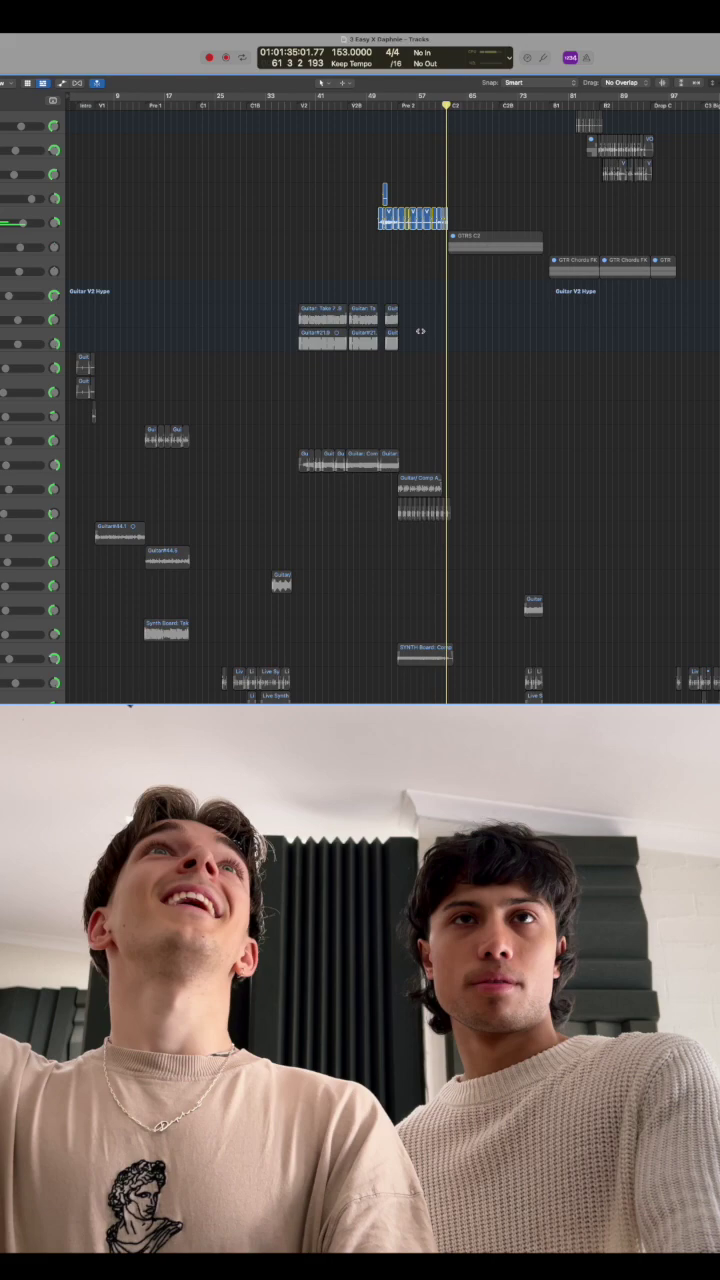
Select all regions, toggle playback, and zoom the arrangement in slightly
{"action": "key", "text": "super+a"}
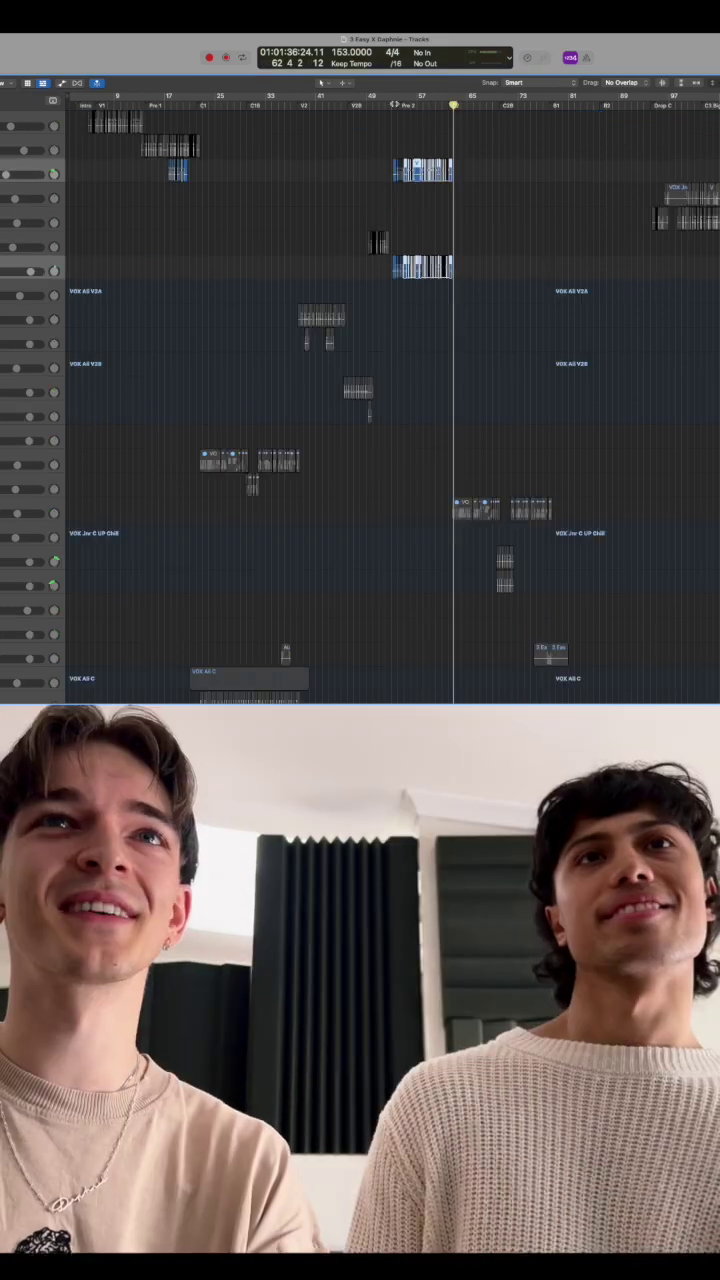
{"action": "key", "text": "space"}
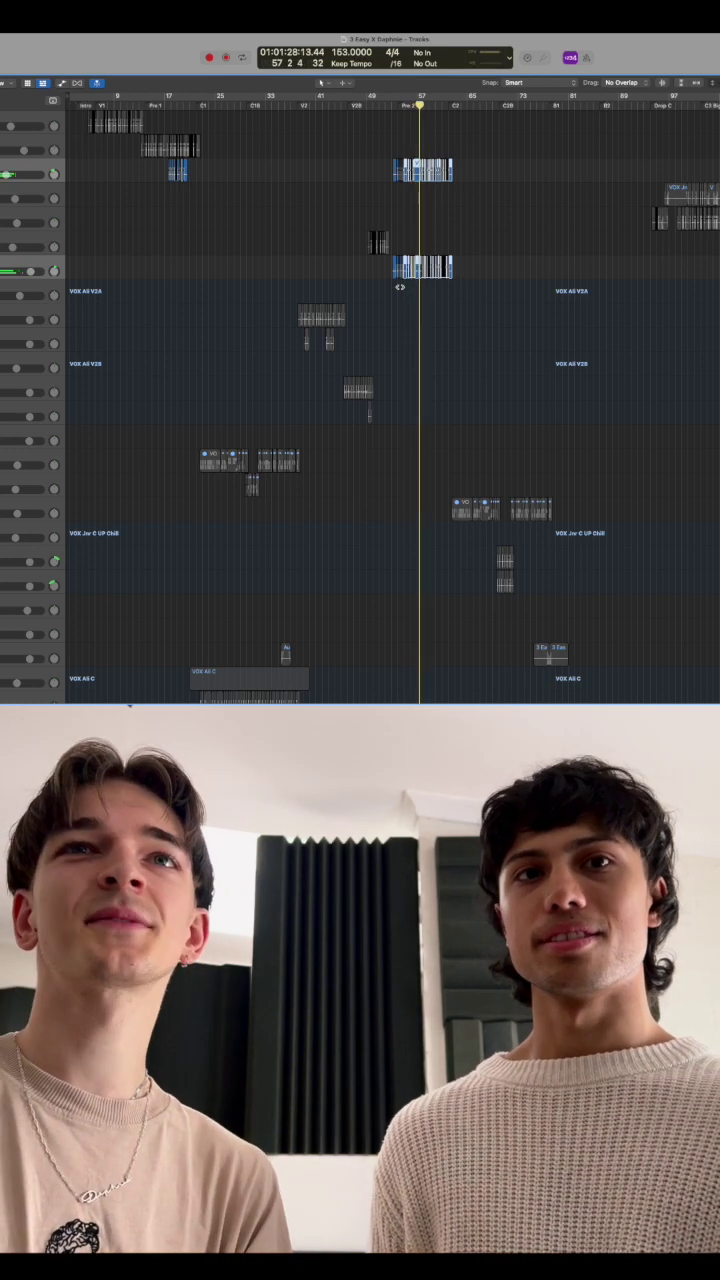
{"action": "key", "text": "super+Right"}
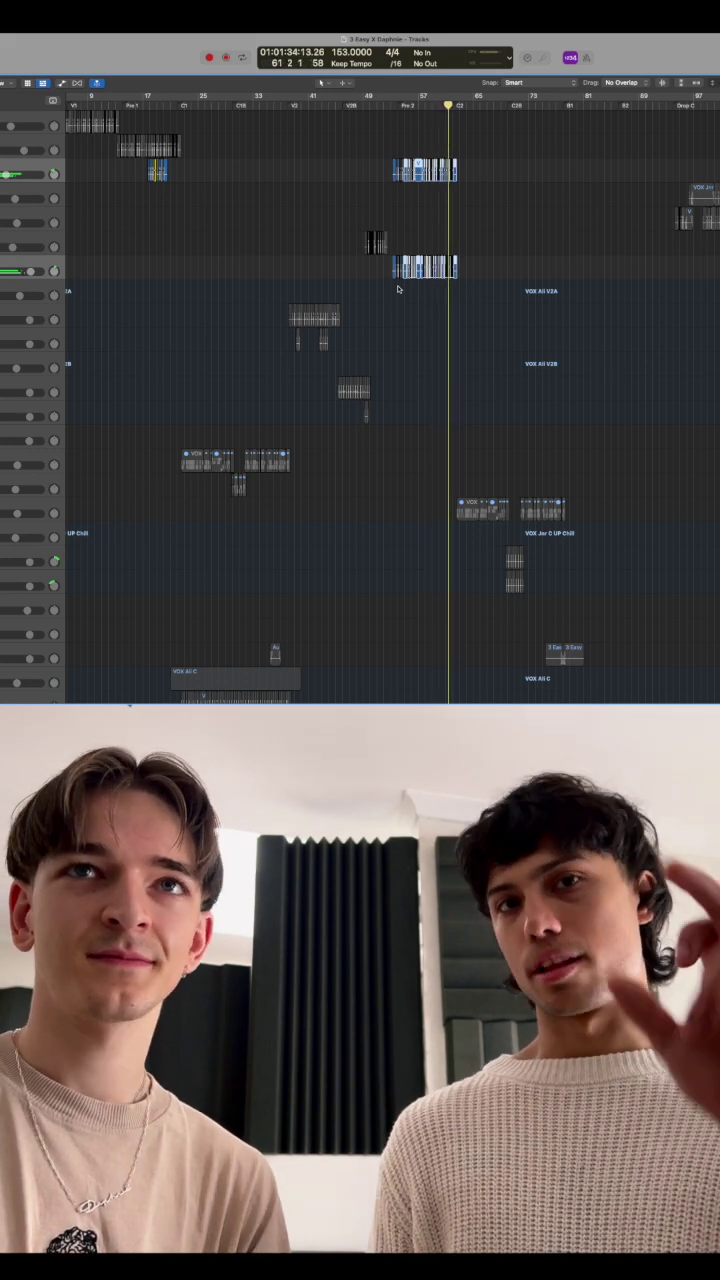
{"action": "scroll", "coordinate": [398, 289], "scroll_direction": "down", "scroll_amount": 5}
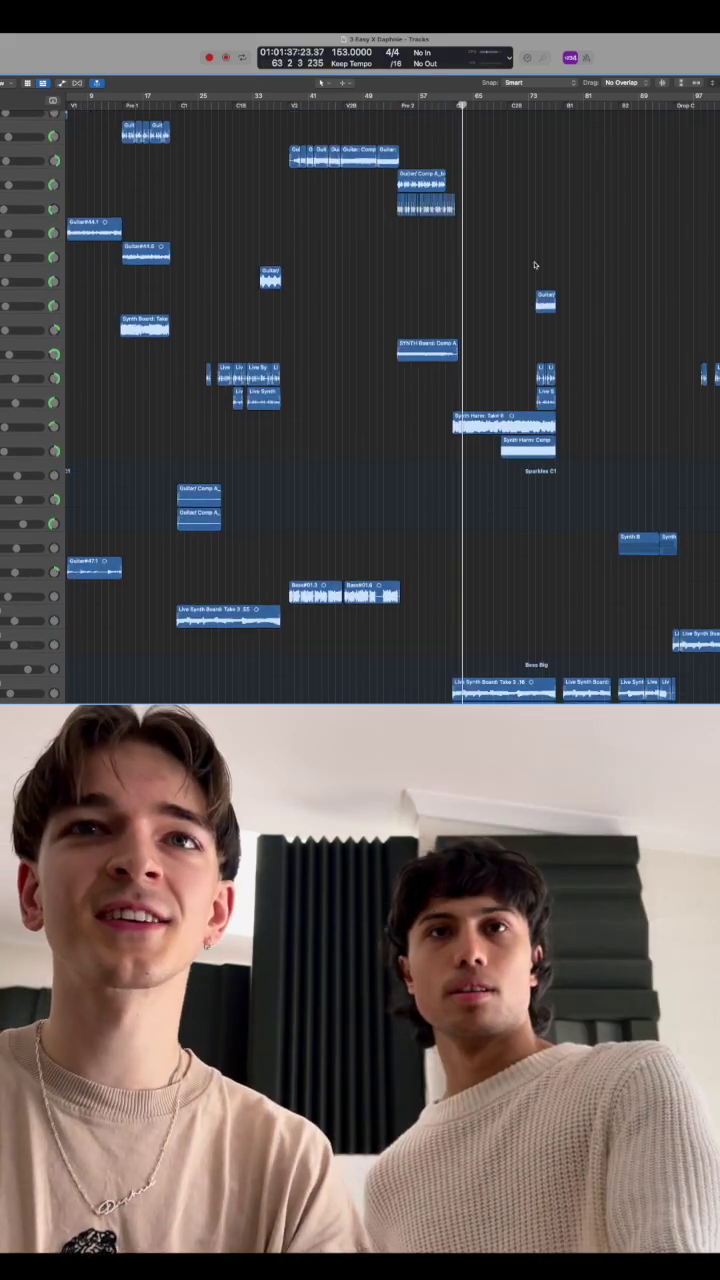
{"action": "scroll", "coordinate": [450, 280], "scroll_direction": "down", "scroll_amount": 5}
{"action": "scroll", "coordinate": [500, 270], "scroll_direction": "down", "scroll_amount": 3}
{"action": "scroll", "coordinate": [535, 265], "scroll_direction": "down", "scroll_amount": 5}
{"action": "scroll", "coordinate": [535, 265], "scroll_direction": "up", "scroll_amount": 3}
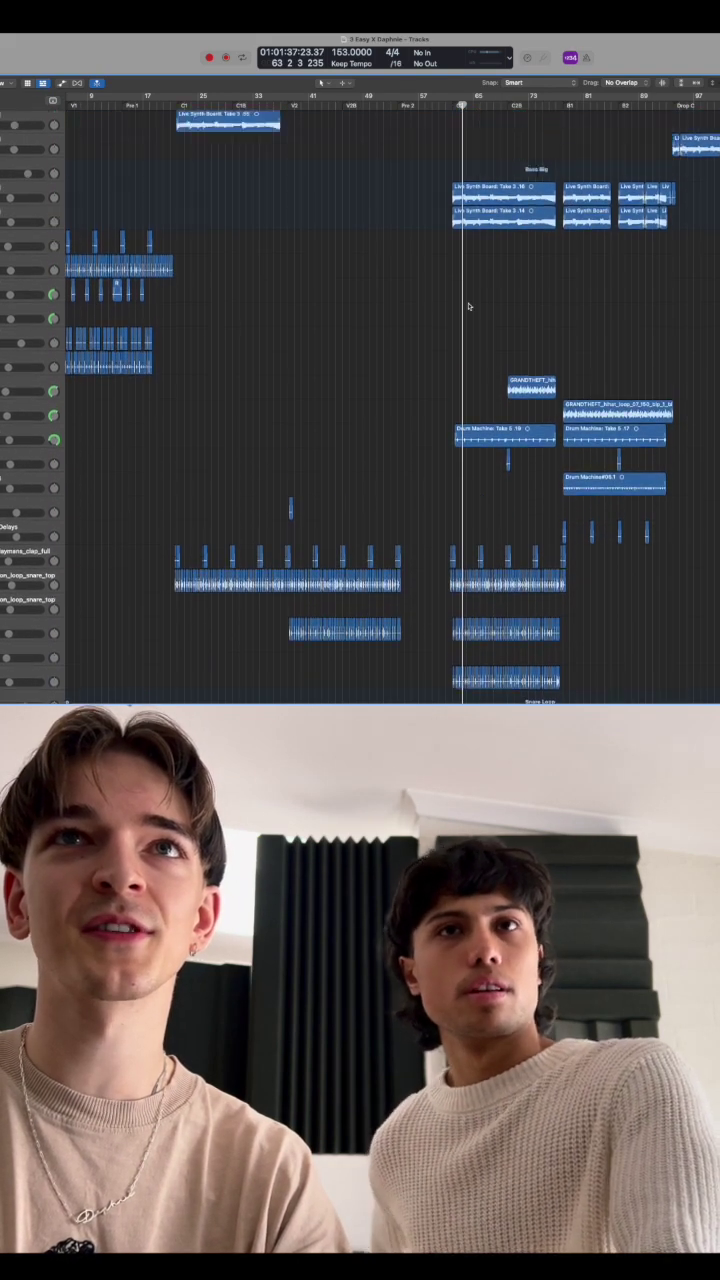
{"action": "scroll", "coordinate": [535, 265], "scroll_direction": "up", "scroll_amount": 2}
{"action": "scroll", "coordinate": [535, 265], "scroll_direction": "down", "scroll_amount": 1}
Solo the Bass Big synth regions, then select the Synth Harm Comp region near bar 76
{"action": "key", "text": "s"}
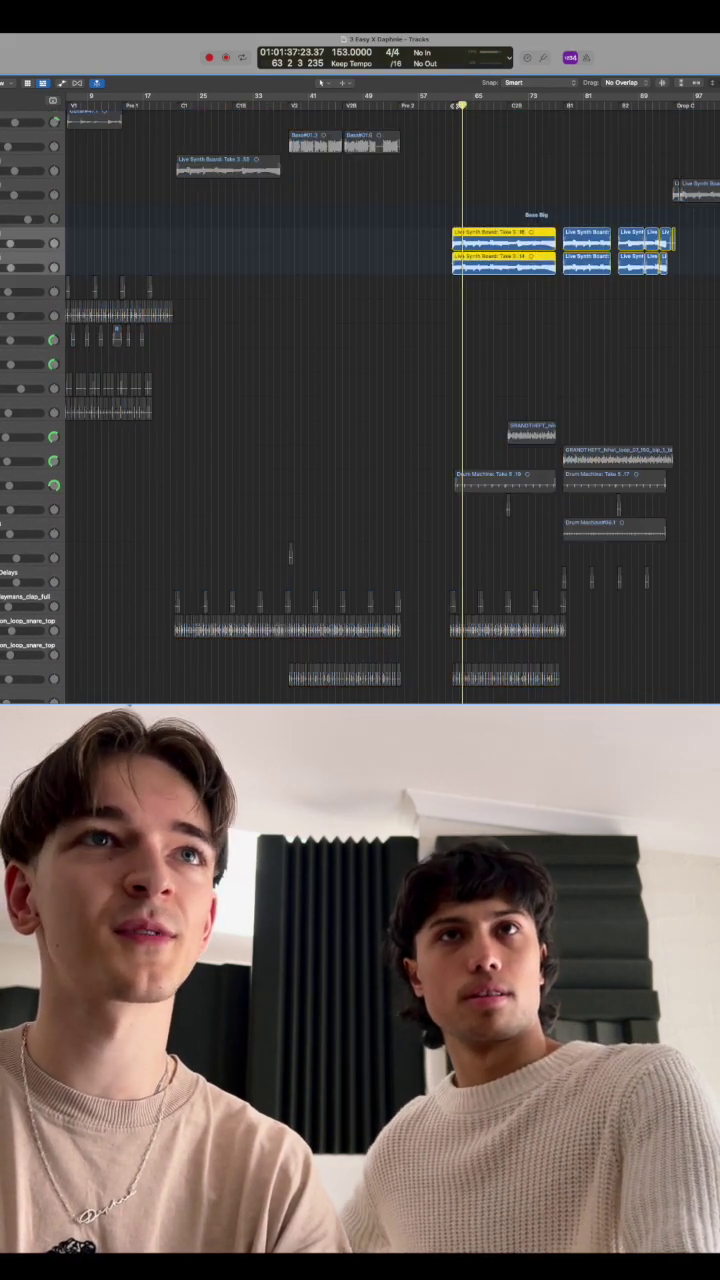
{"action": "scroll", "coordinate": [463, 172], "scroll_direction": "up", "scroll_amount": 5}
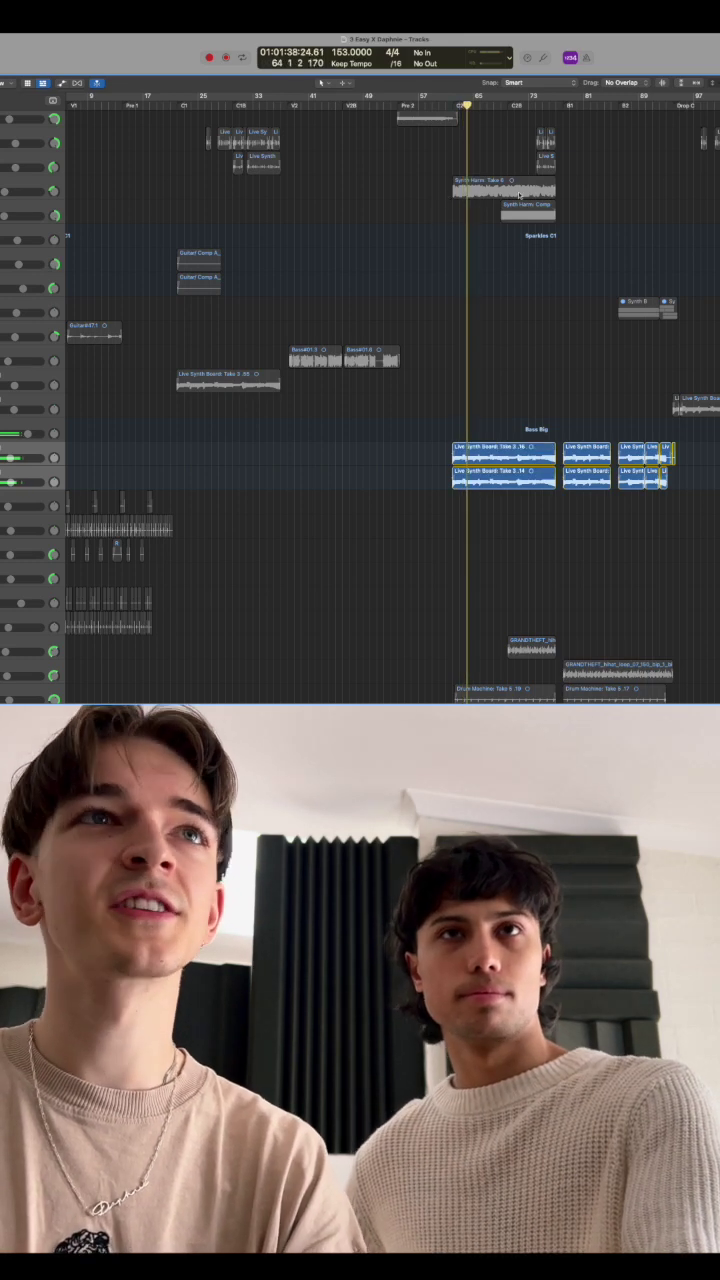
{"action": "left_click", "coordinate": [520, 192]}
{"action": "key", "text": "Down"}
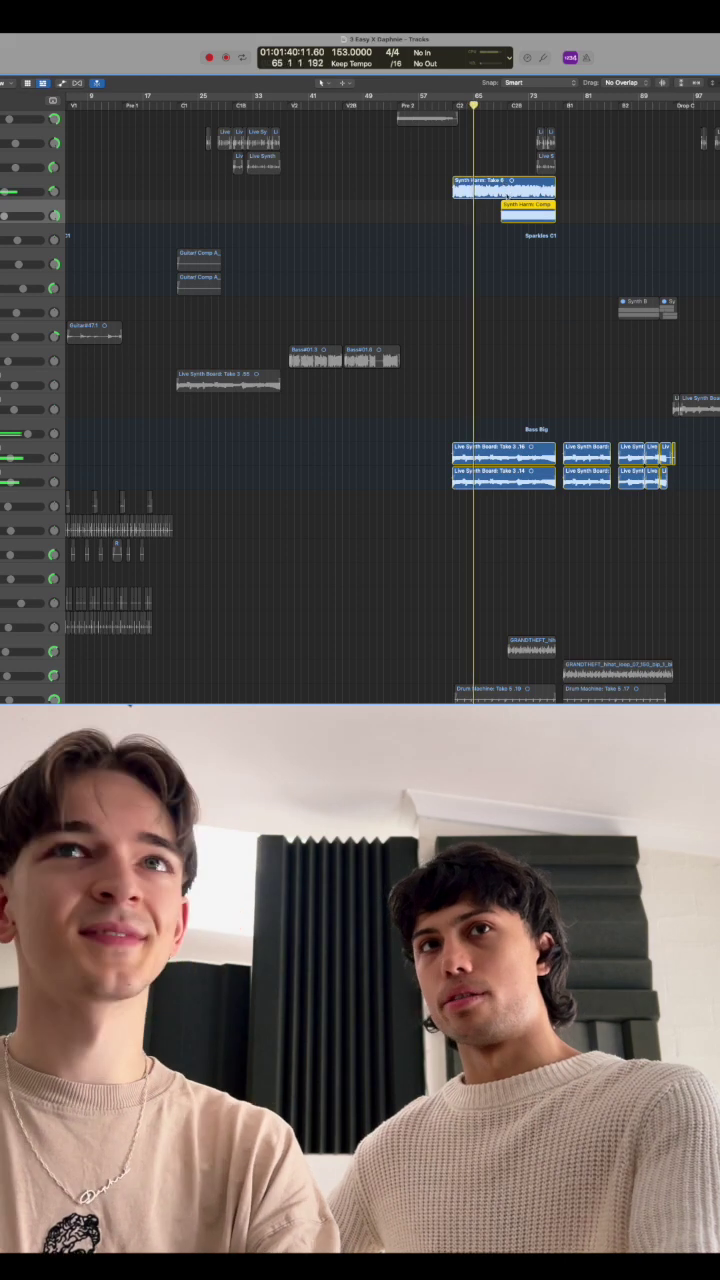
{"action": "scroll", "coordinate": [508, 237], "scroll_direction": "up", "scroll_amount": 3}
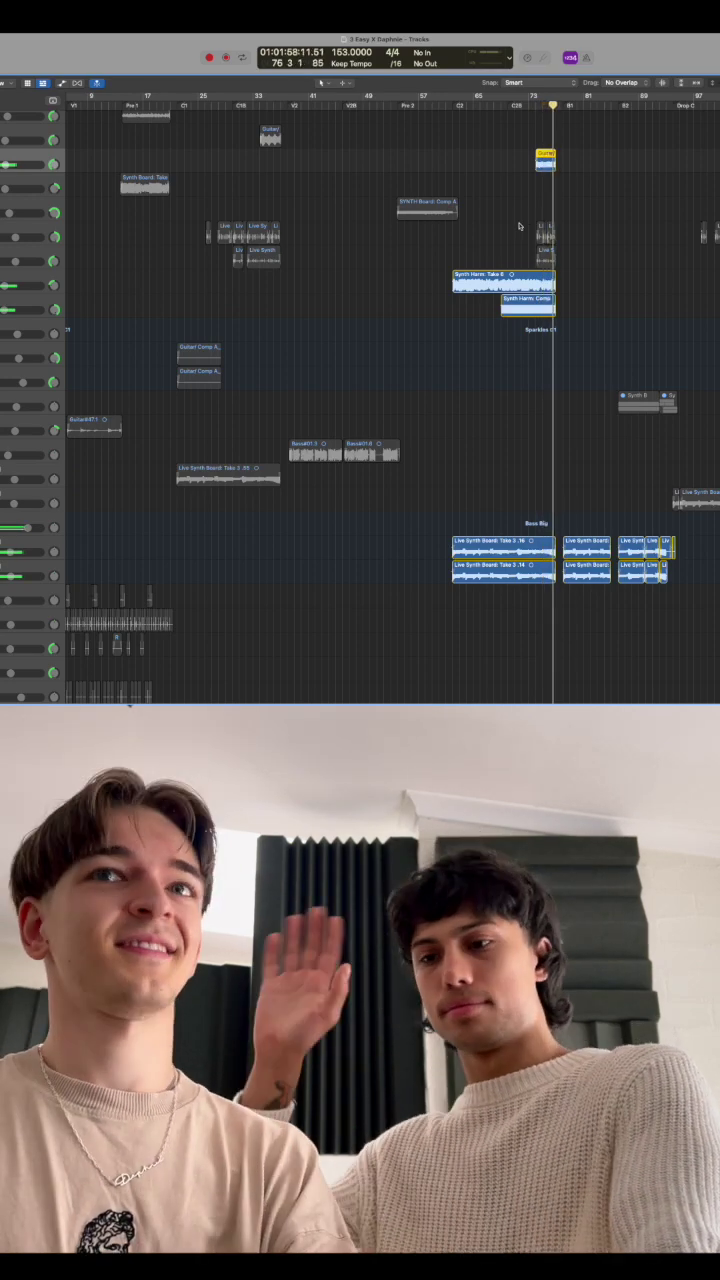
{"action": "key", "text": "super+a"}
{"action": "left_click", "coordinate": [548, 310]}
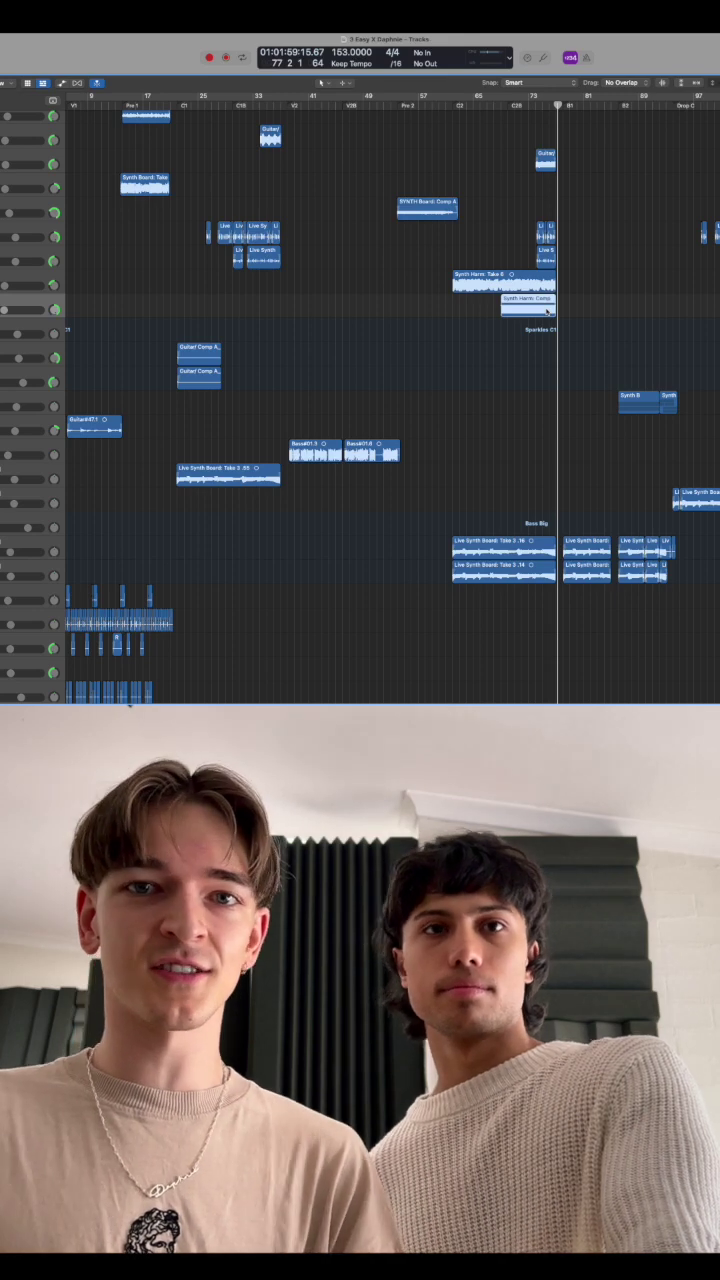
Zoom in on the bar-76 Synth Harm comp region, toggle playback, and select the Synth Harm take
{"action": "left_click", "coordinate": [548, 310]}
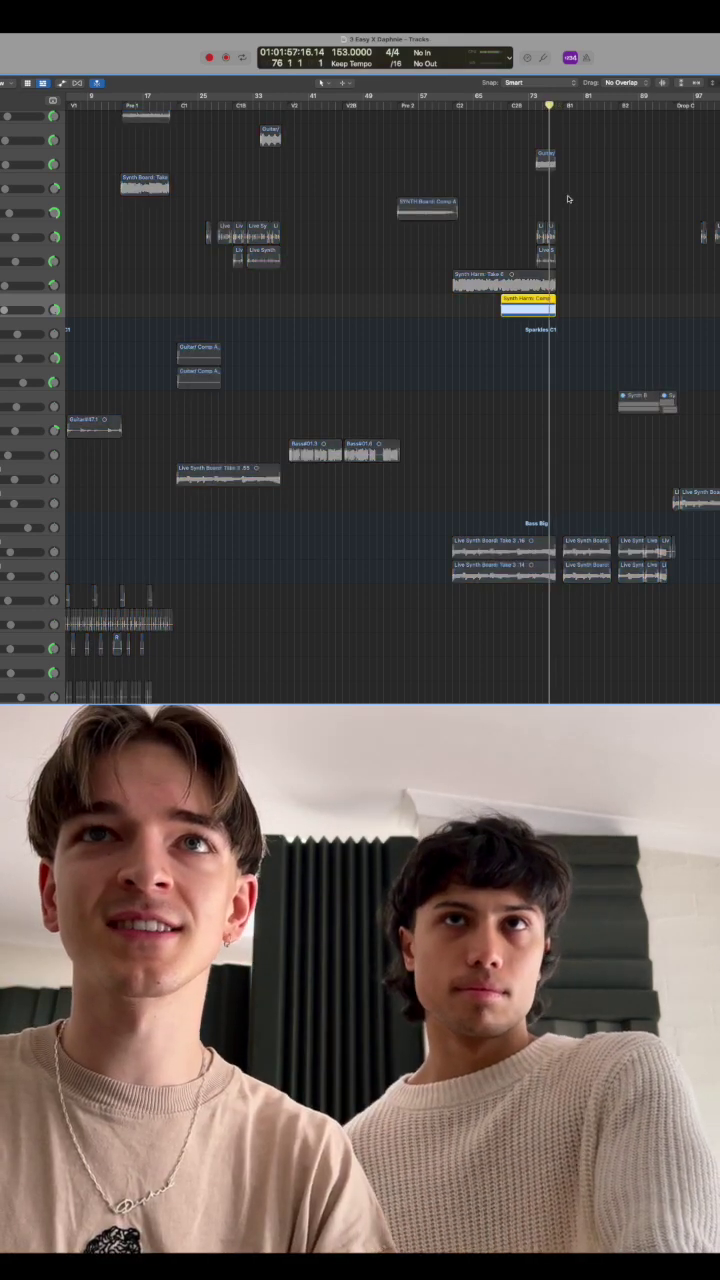
{"action": "key", "text": "super+Right"}
{"action": "key", "text": "space"}
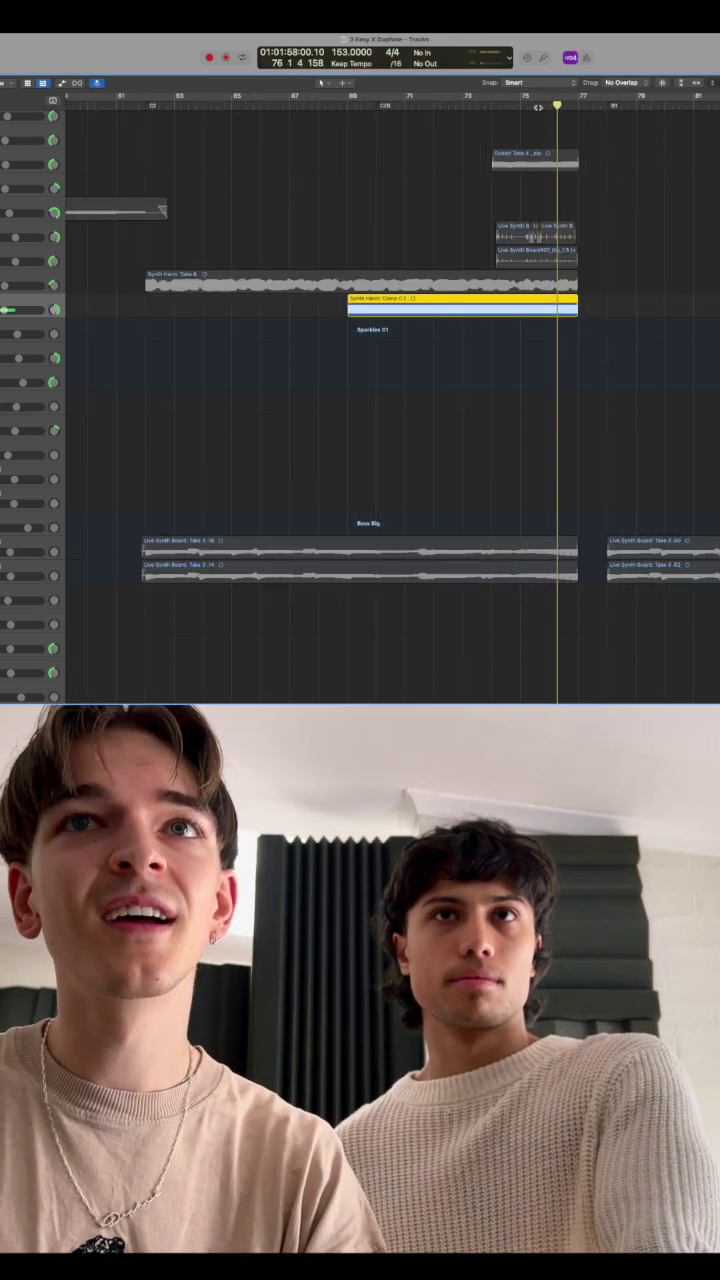
{"action": "left_click", "coordinate": [400, 285]}
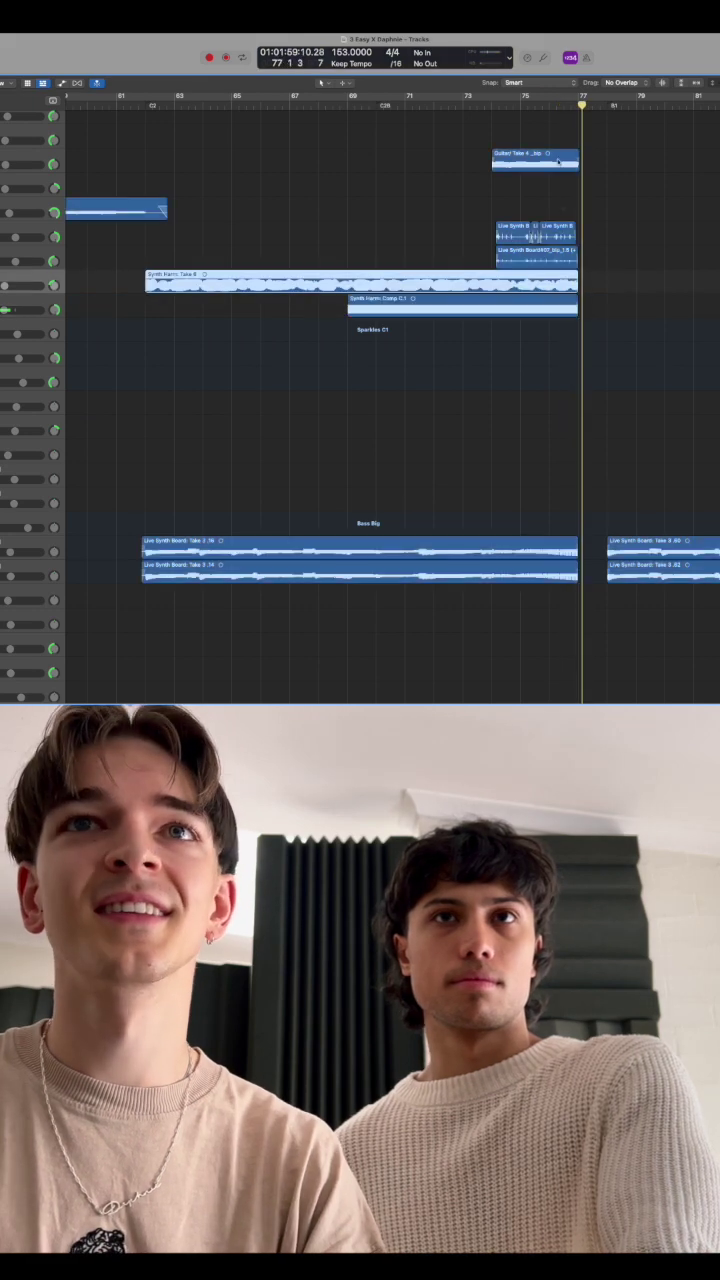
{"action": "left_click", "coordinate": [540, 100]}
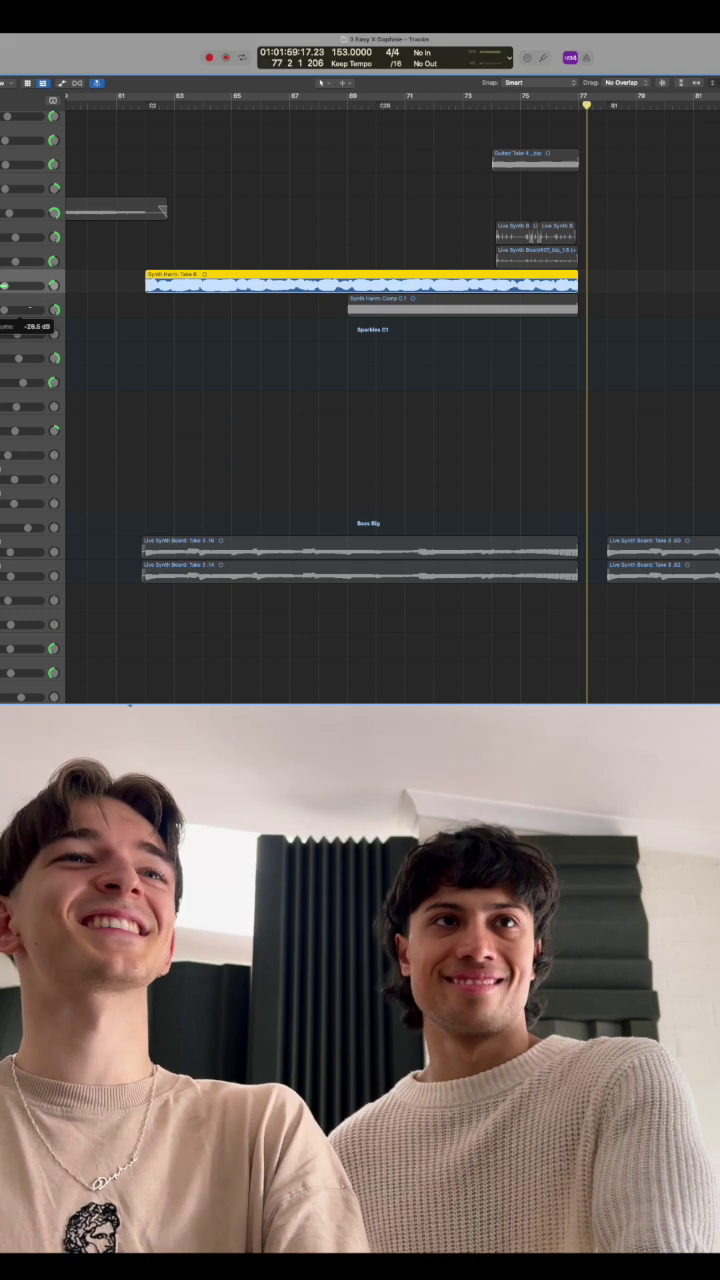
Select the Synth Harm comp and guitar take, play, and unmute the Live Synth Board regions
{"action": "left_click", "coordinate": [30, 307]}
{"action": "left_click", "coordinate": [533, 160]}
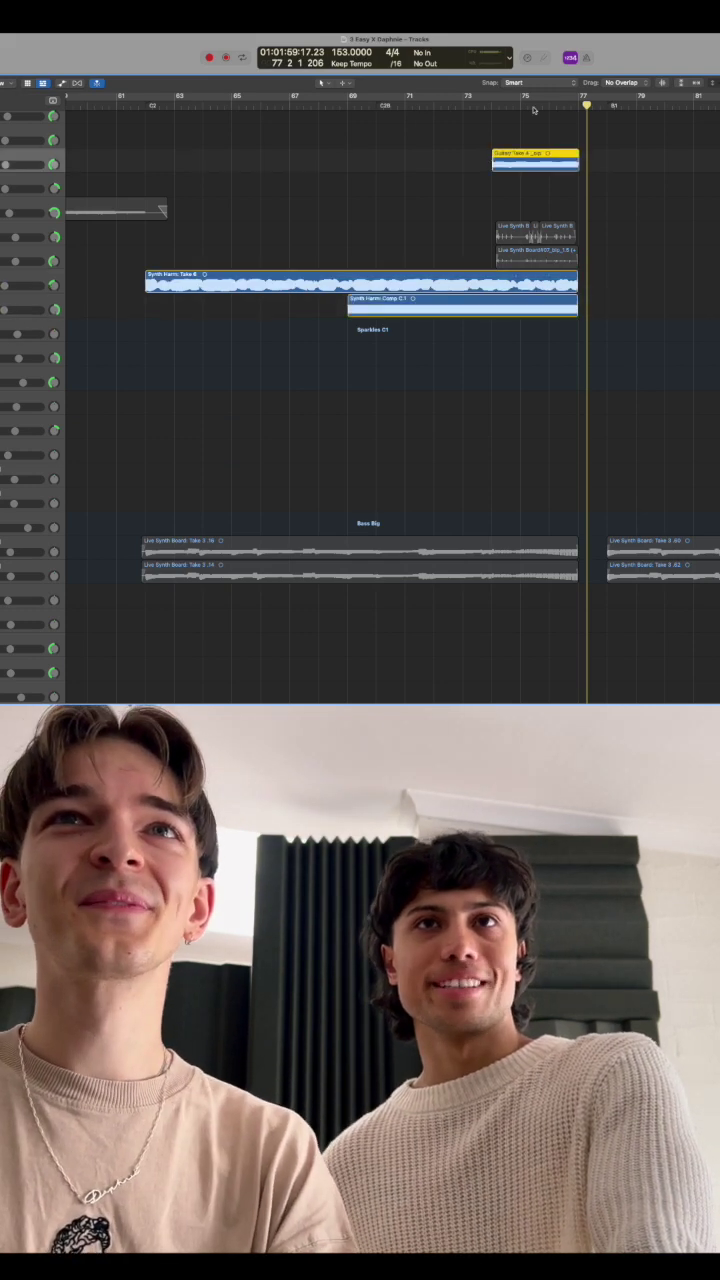
{"action": "key", "text": "space"}
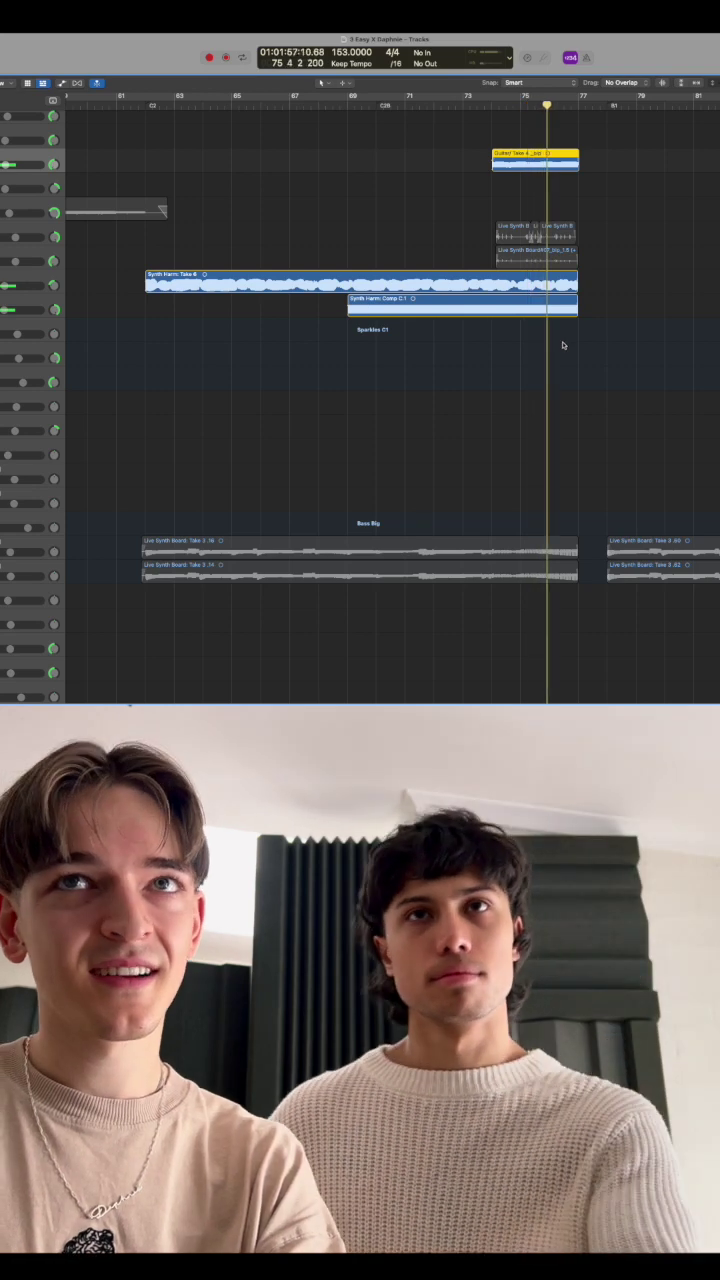
{"action": "key", "text": "ctrl+m"}
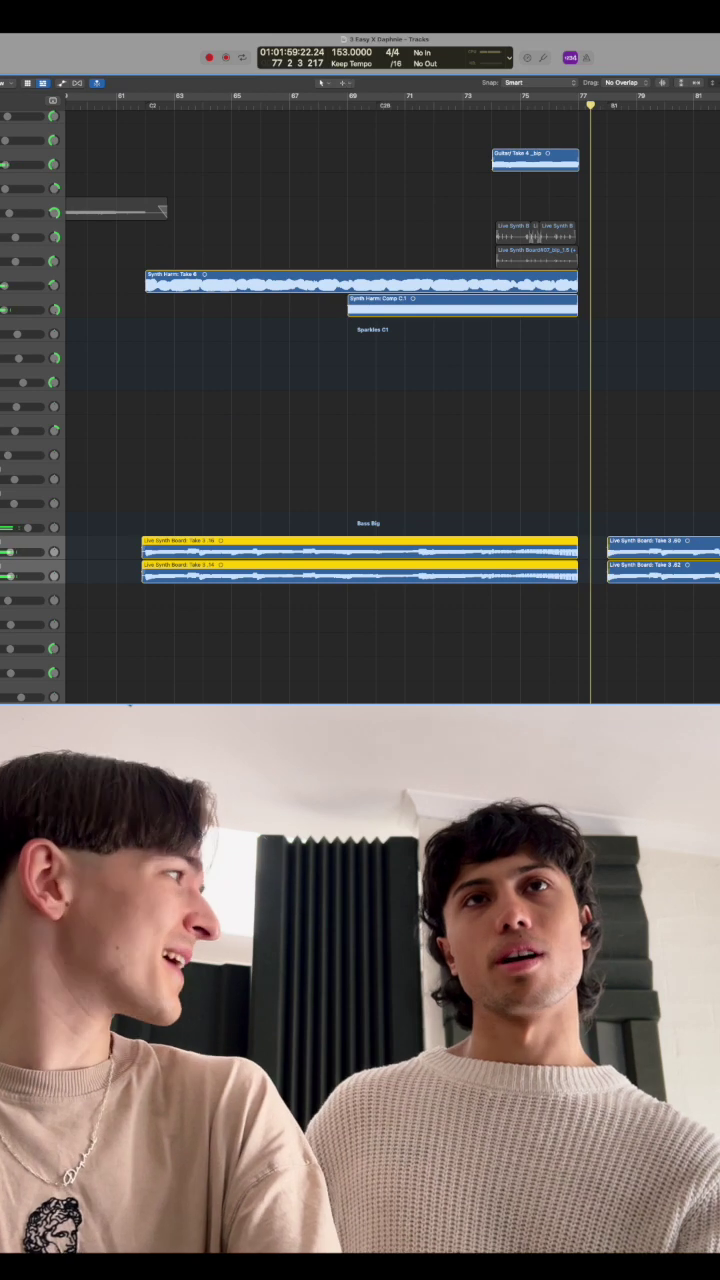
{"action": "left_click", "coordinate": [590, 240]}
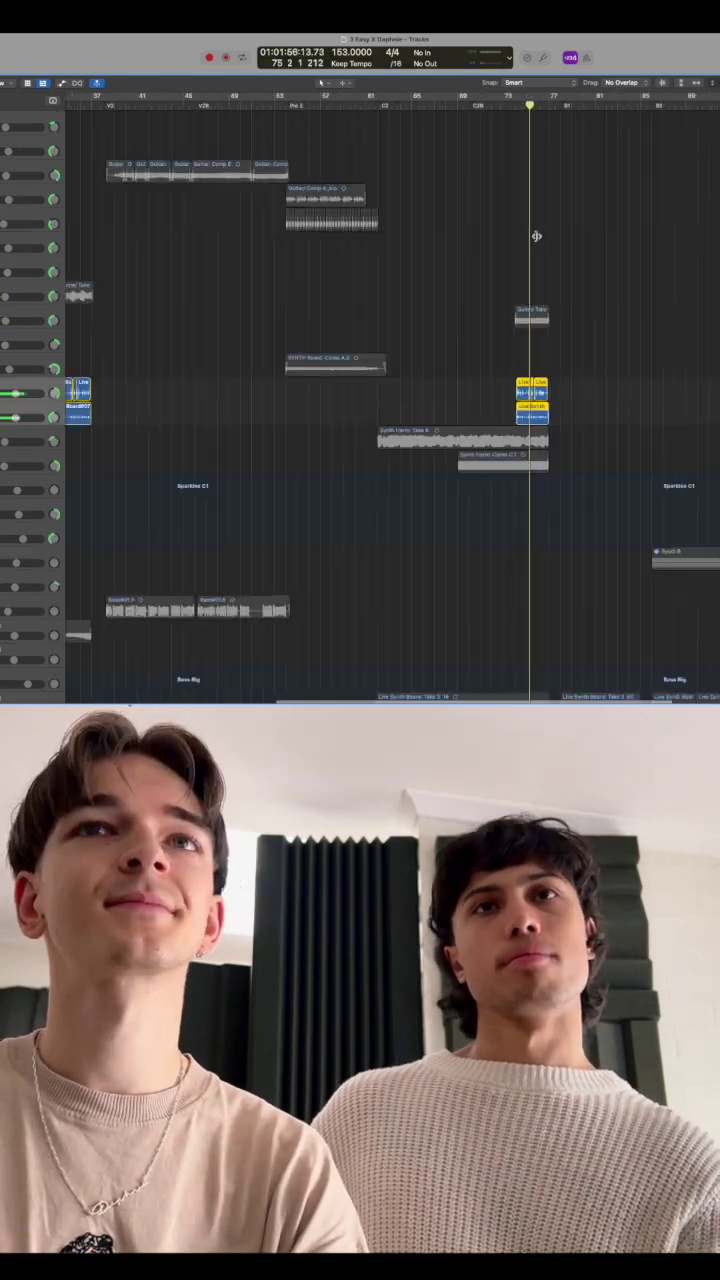
{"action": "scroll", "coordinate": [483, 333], "scroll_direction": "up", "scroll_amount": 10}
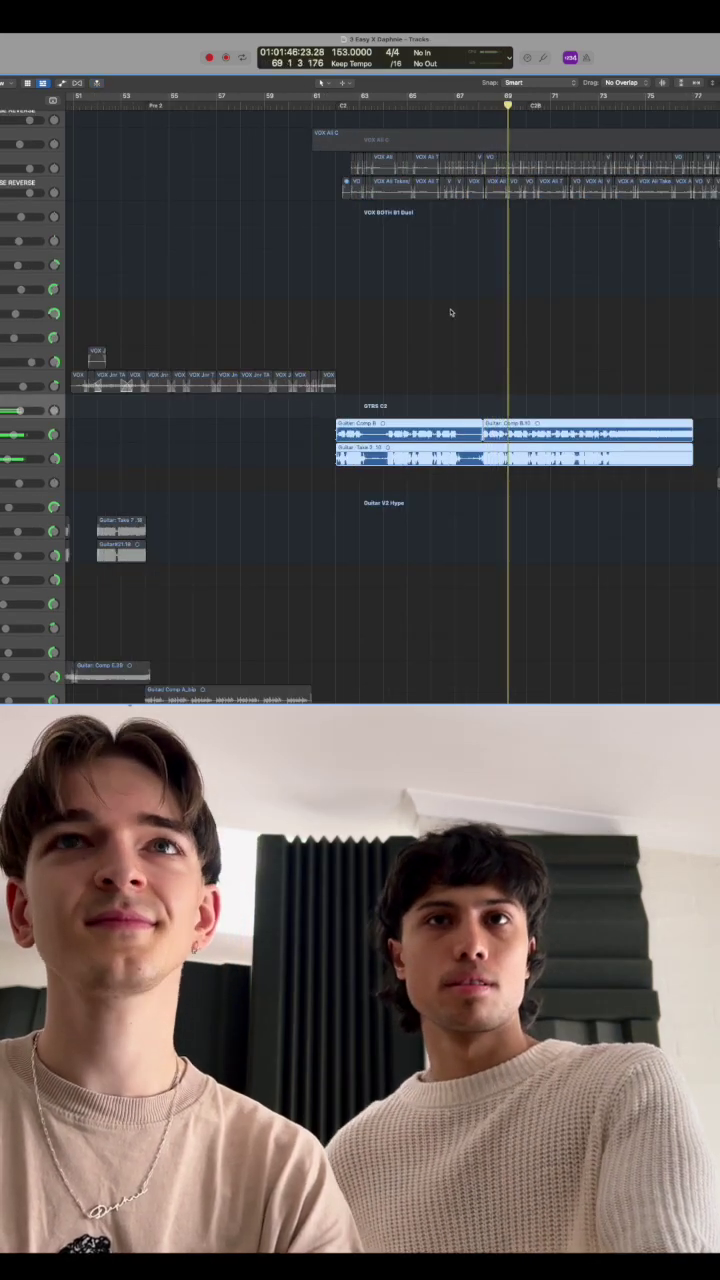
{"action": "scroll", "coordinate": [469, 334], "scroll_direction": "down", "scroll_amount": 10}
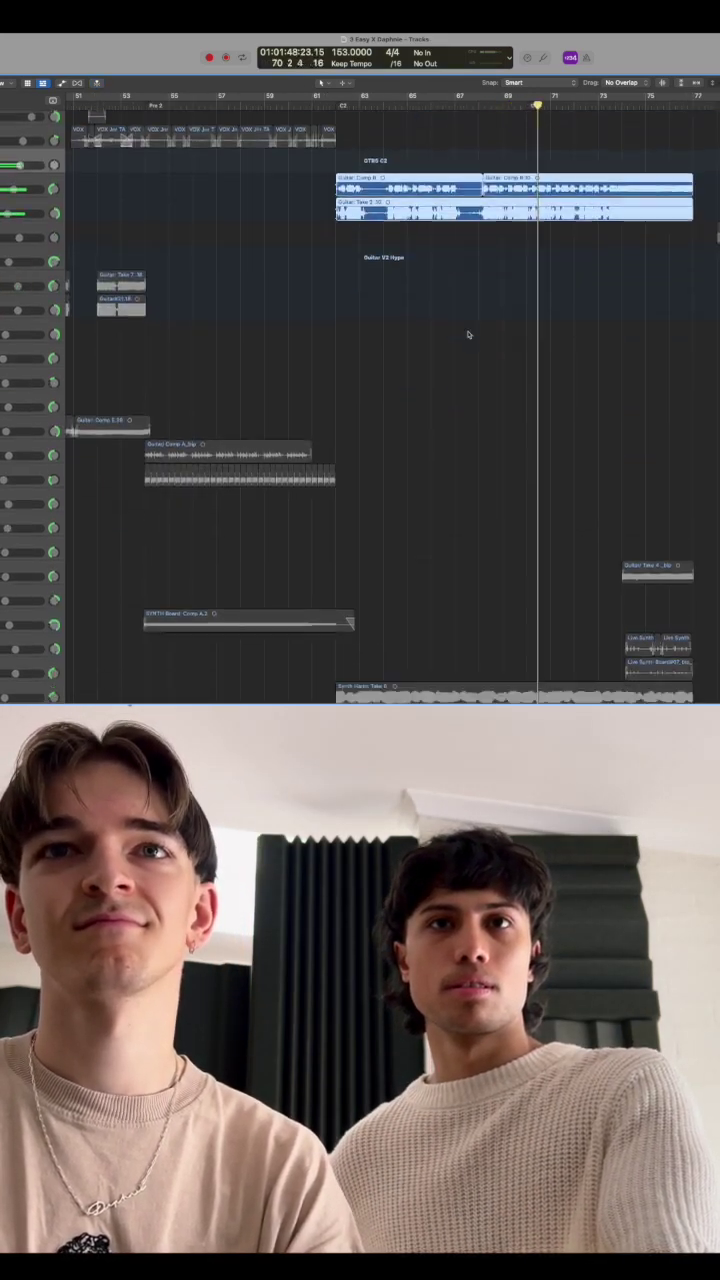
{"action": "scroll", "coordinate": [495, 369], "scroll_direction": "down", "scroll_amount": 10}
{"action": "left_click", "coordinate": [568, 300]}
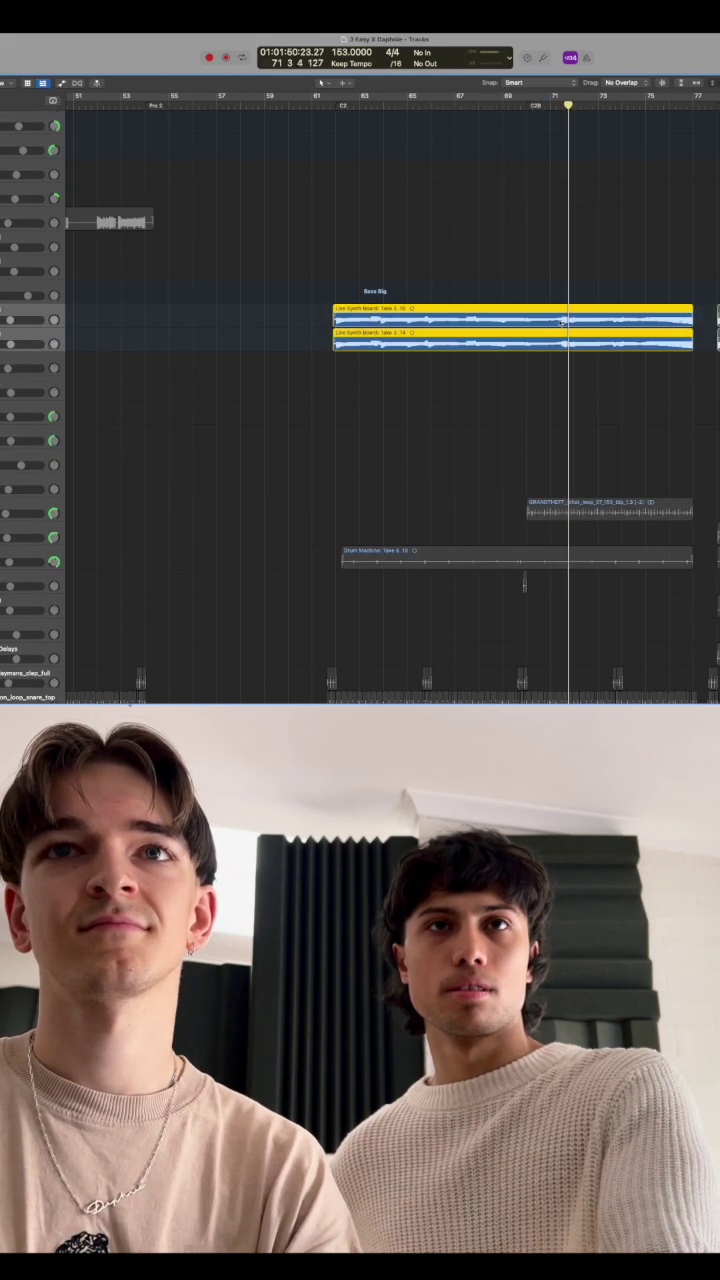
{"action": "scroll", "coordinate": [565, 300], "scroll_direction": "up", "scroll_amount": 8}
{"action": "scroll", "coordinate": [560, 320], "scroll_direction": "up", "scroll_amount": 3}
{"action": "scroll", "coordinate": [560, 322], "scroll_direction": "up", "scroll_amount": 8}
{"action": "scroll", "coordinate": [540, 330], "scroll_direction": "up", "scroll_amount": 8}
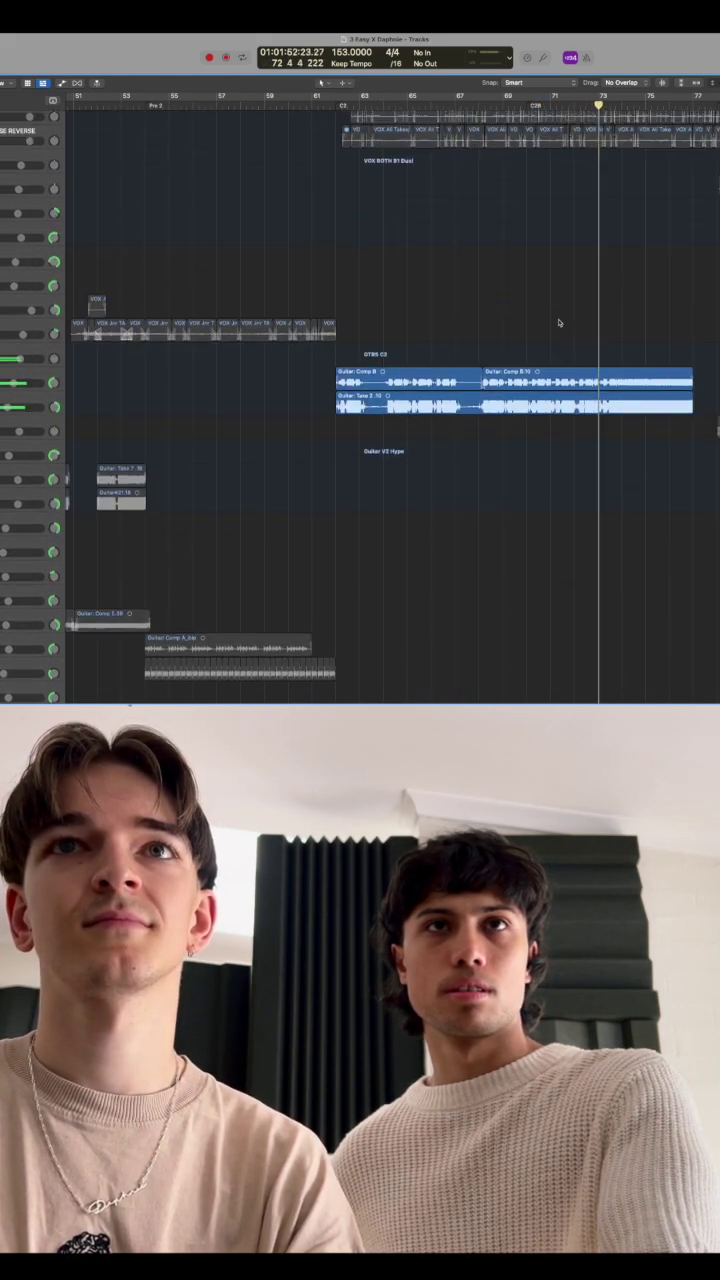
{"action": "scroll", "coordinate": [400, 360], "scroll_direction": "up", "scroll_amount": 6}
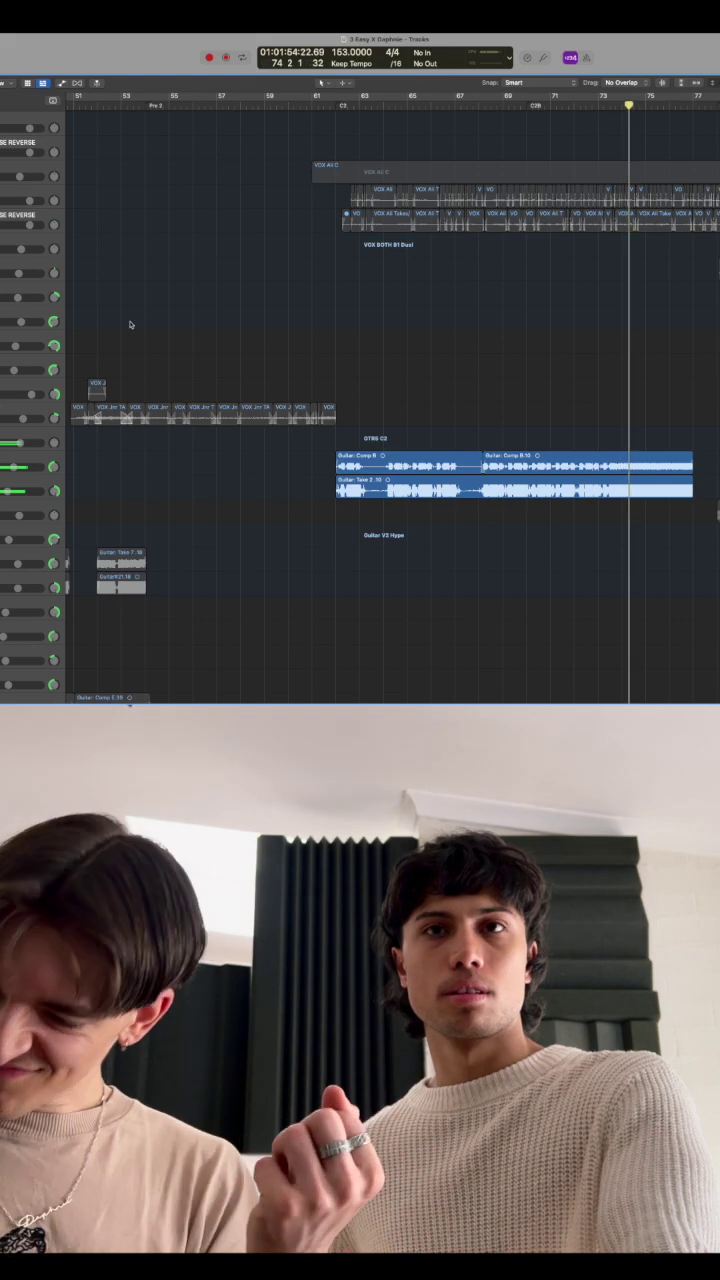
{"action": "scroll", "coordinate": [200, 330], "scroll_direction": "up", "scroll_amount": 4}
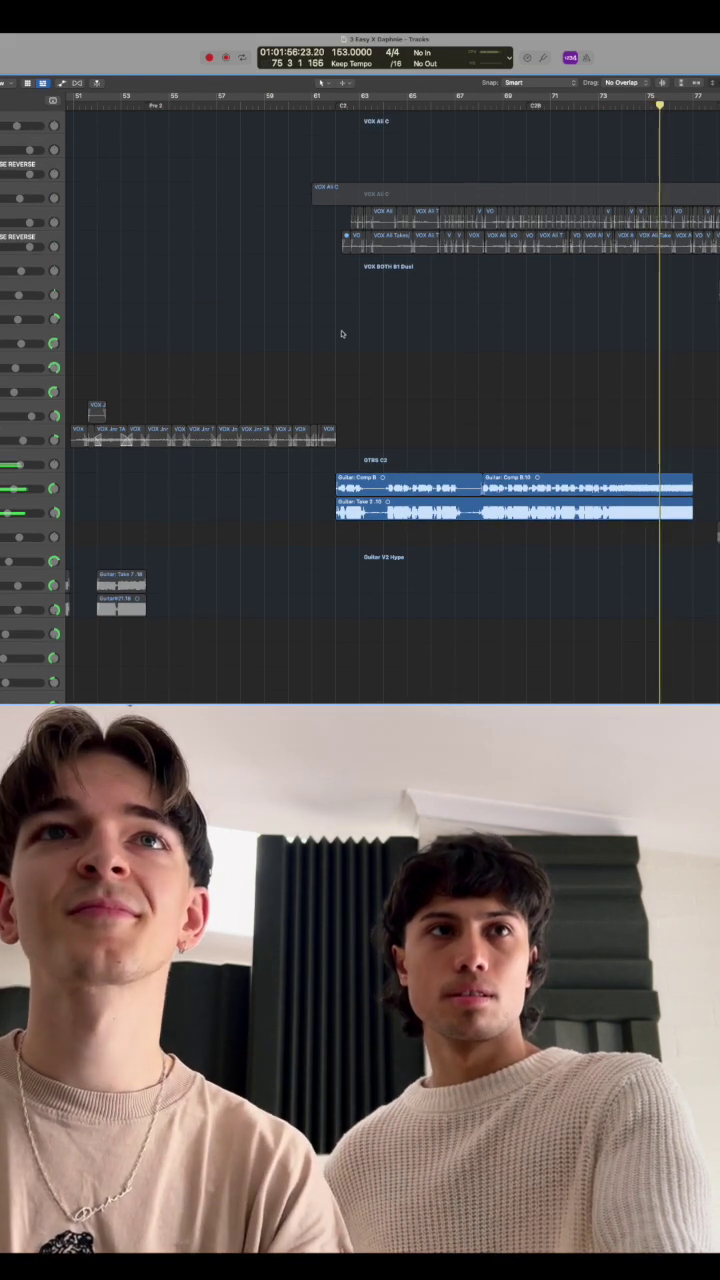
{"action": "scroll", "coordinate": [300, 330], "scroll_direction": "up", "scroll_amount": 4}
{"action": "scroll", "coordinate": [341, 334], "scroll_direction": "up", "scroll_amount": 4}
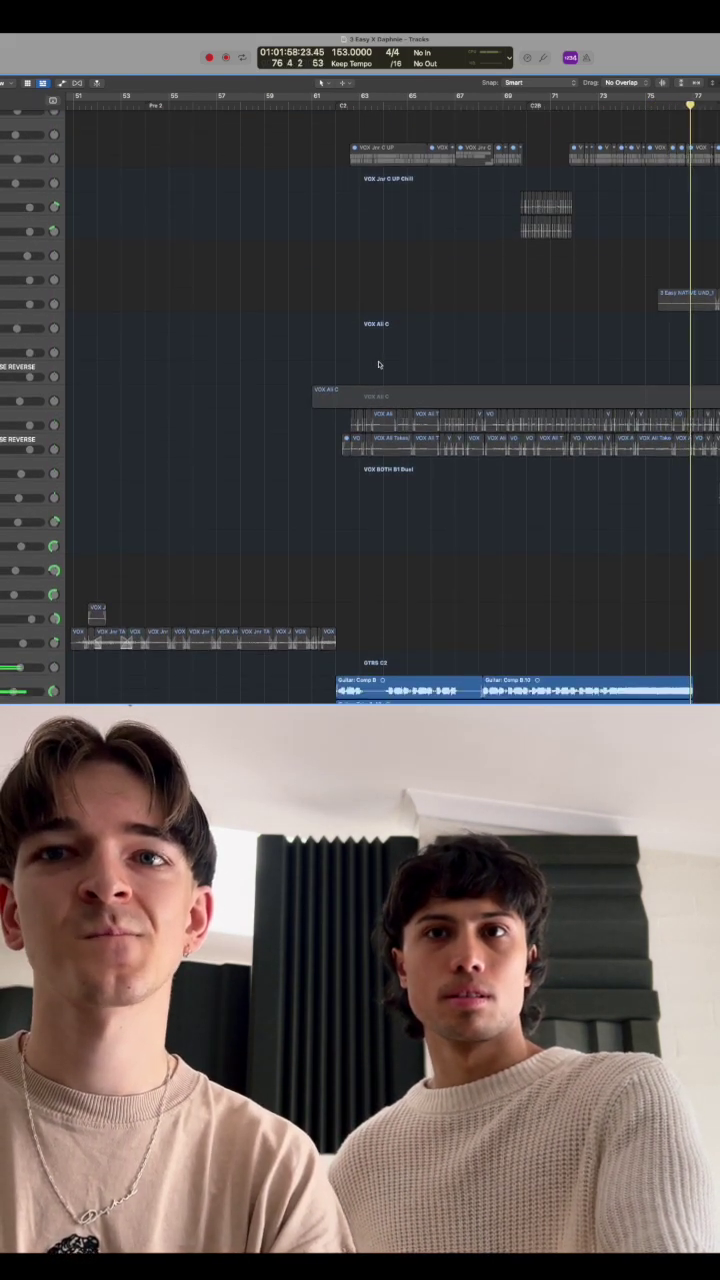
{"action": "scroll", "coordinate": [349, 337], "scroll_direction": "down", "scroll_amount": 5}
{"action": "scroll", "coordinate": [420, 360], "scroll_direction": "down", "scroll_amount": 6}
{"action": "scroll", "coordinate": [480, 379], "scroll_direction": "down", "scroll_amount": 6}
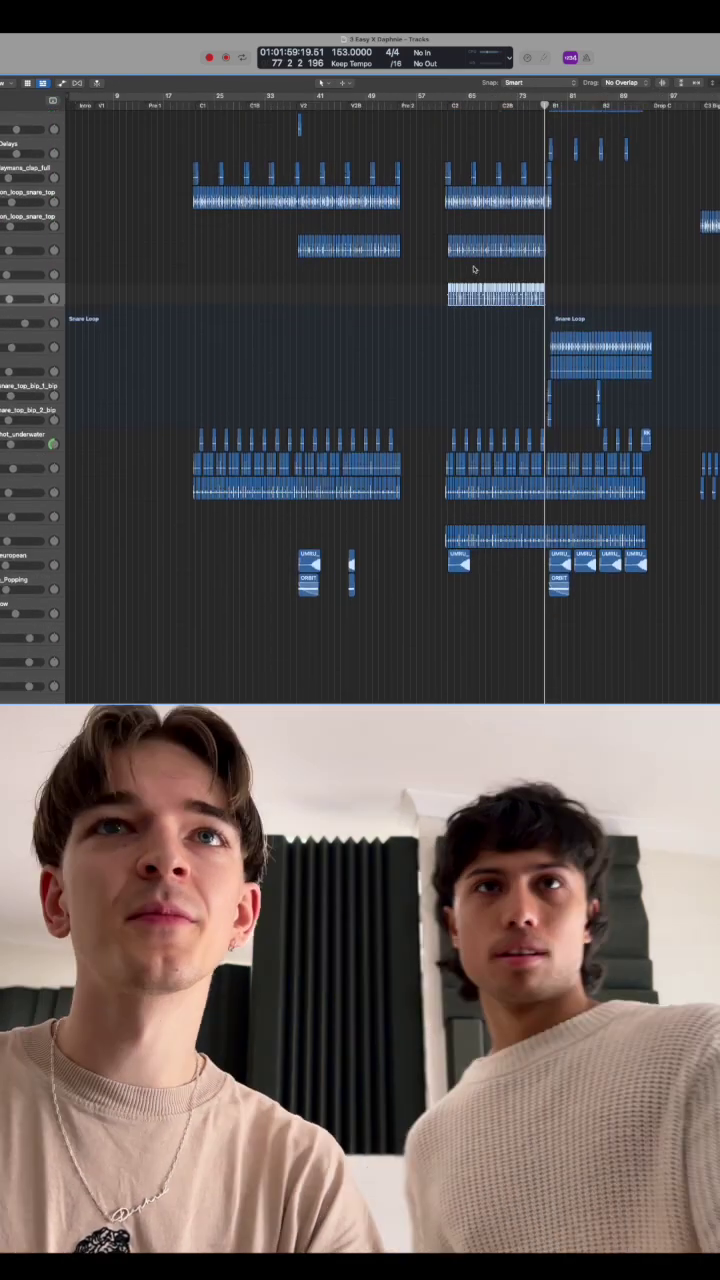
{"action": "scroll", "coordinate": [482, 379], "scroll_direction": "down", "scroll_amount": 1}
{"action": "left_click", "coordinate": [482, 372]}
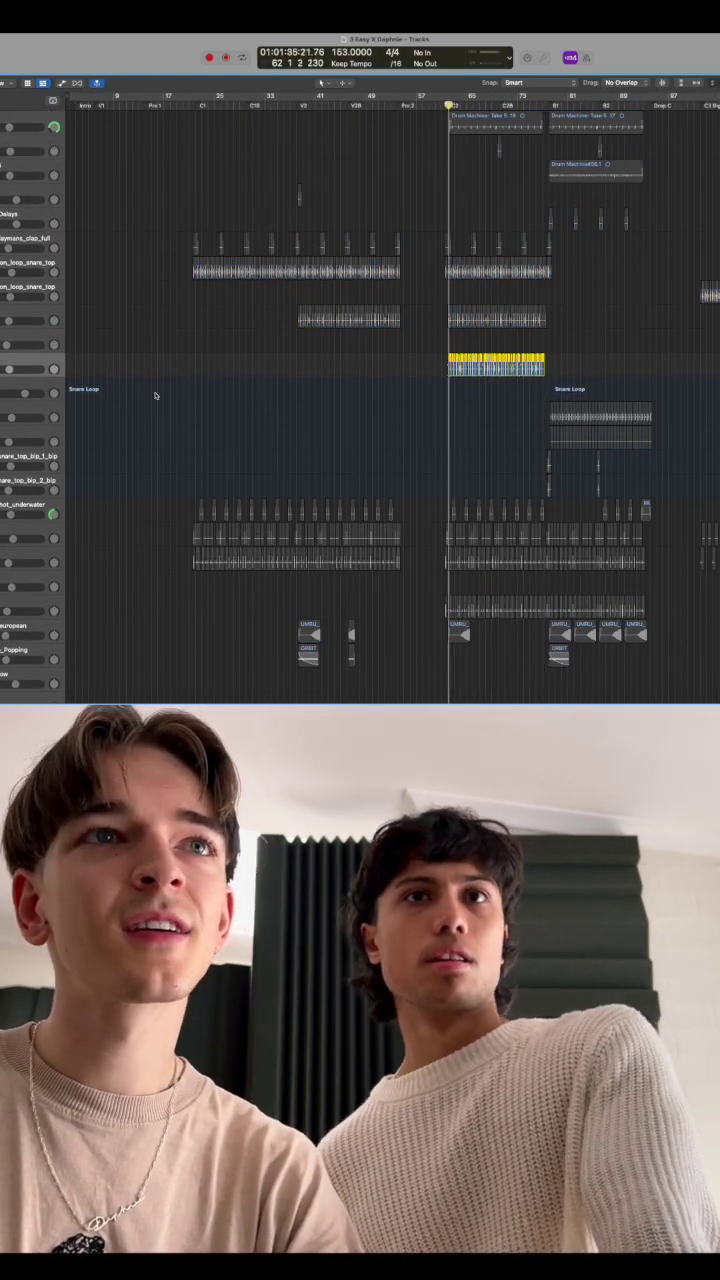
{"action": "left_click", "coordinate": [450, 106]}
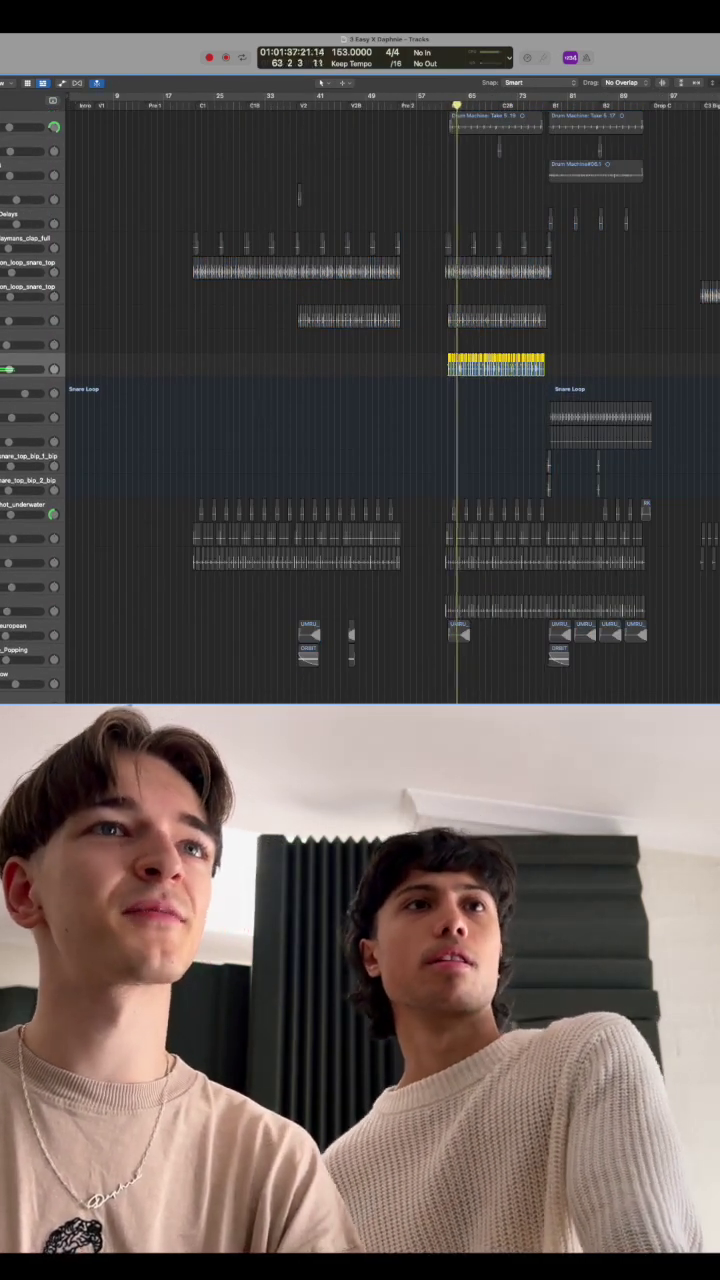
{"action": "left_click", "coordinate": [497, 318], "text": "shift"}
{"action": "left_click", "coordinate": [497, 268], "text": "shift"}
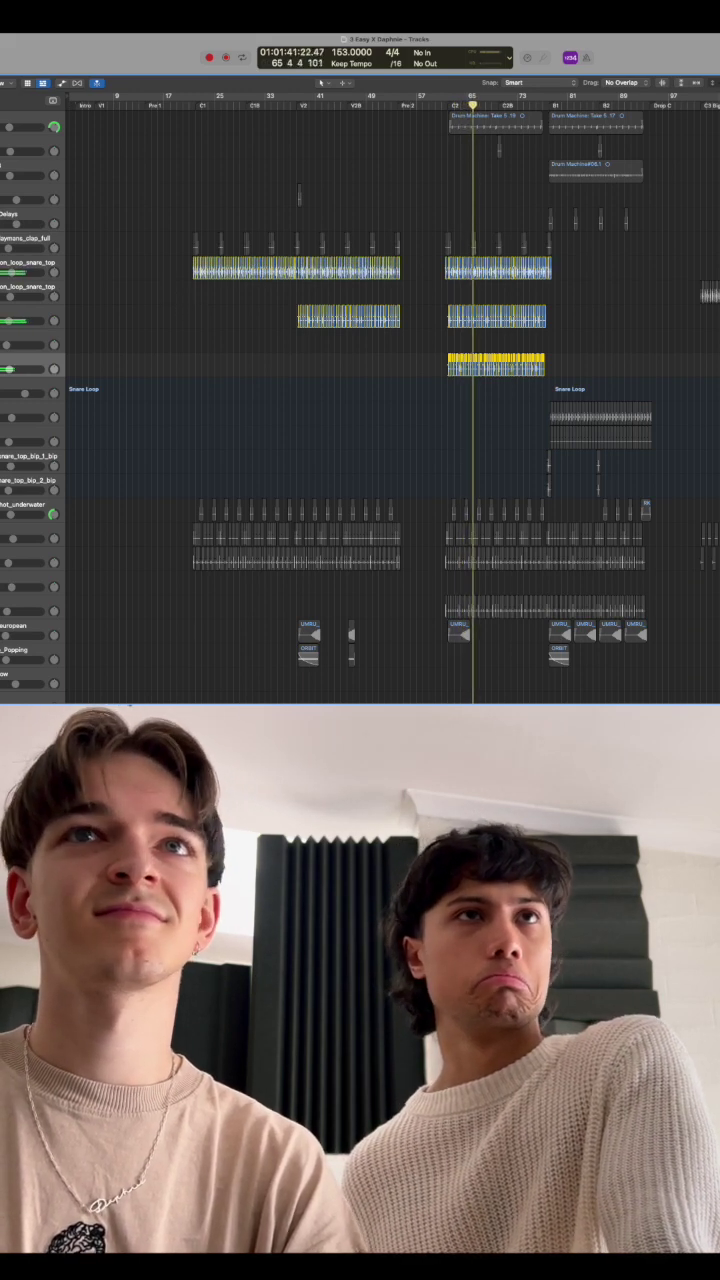
{"action": "left_click", "coordinate": [552, 106]}
{"action": "scroll", "coordinate": [400, 350], "scroll_direction": "up", "scroll_amount": 3}
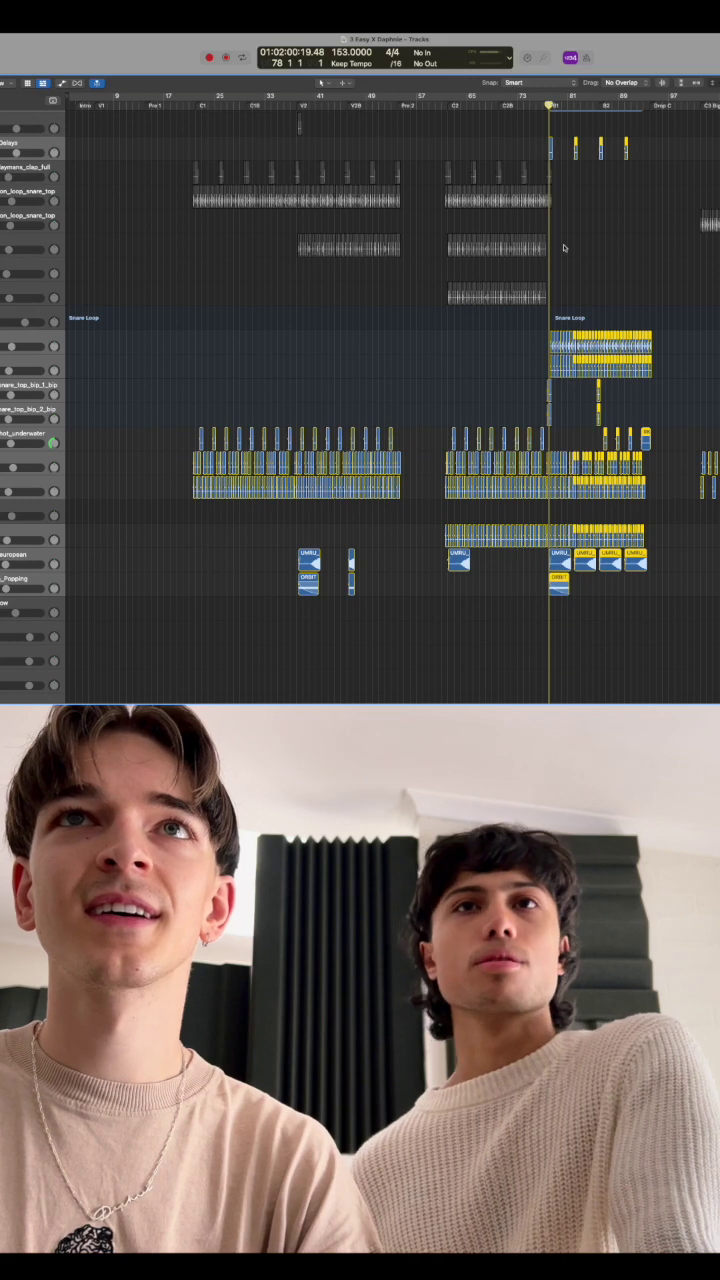
{"action": "scroll", "coordinate": [564, 247], "scroll_direction": "up", "scroll_amount": 3}
{"action": "scroll", "coordinate": [564, 247], "scroll_direction": "up", "scroll_amount": 3}
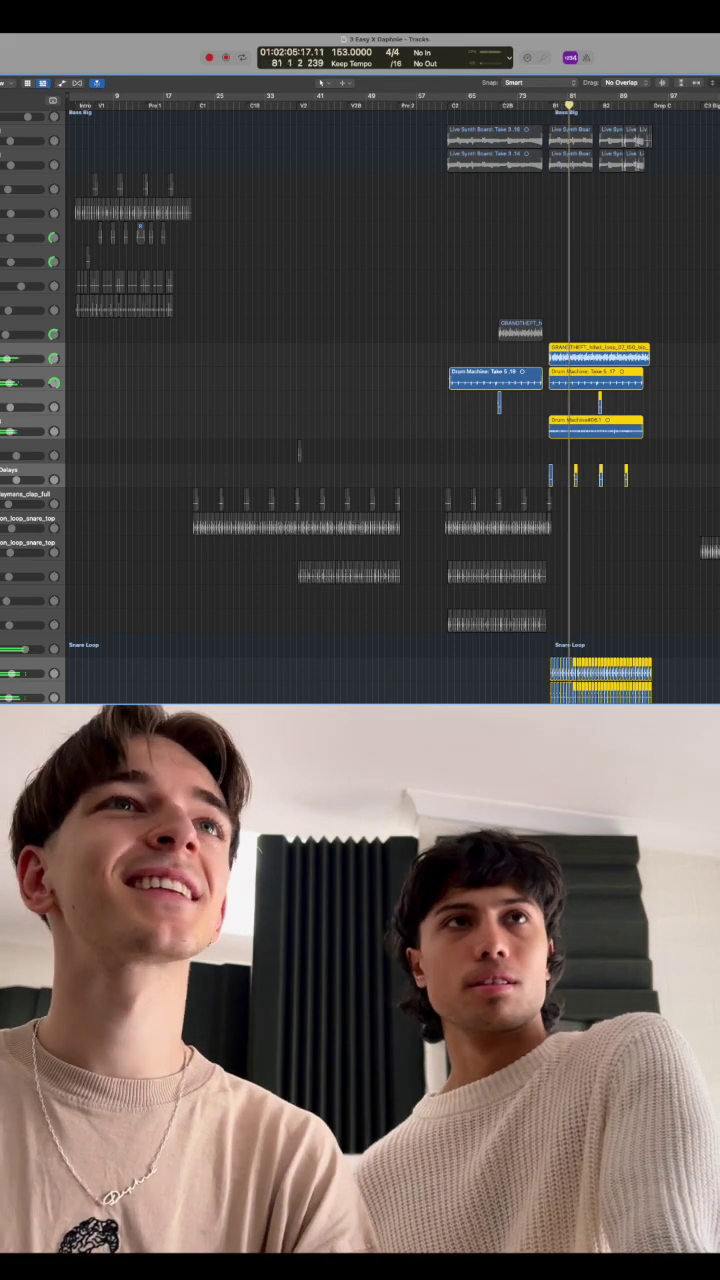
{"action": "scroll", "coordinate": [356, 407], "scroll_direction": "down", "scroll_amount": 5}
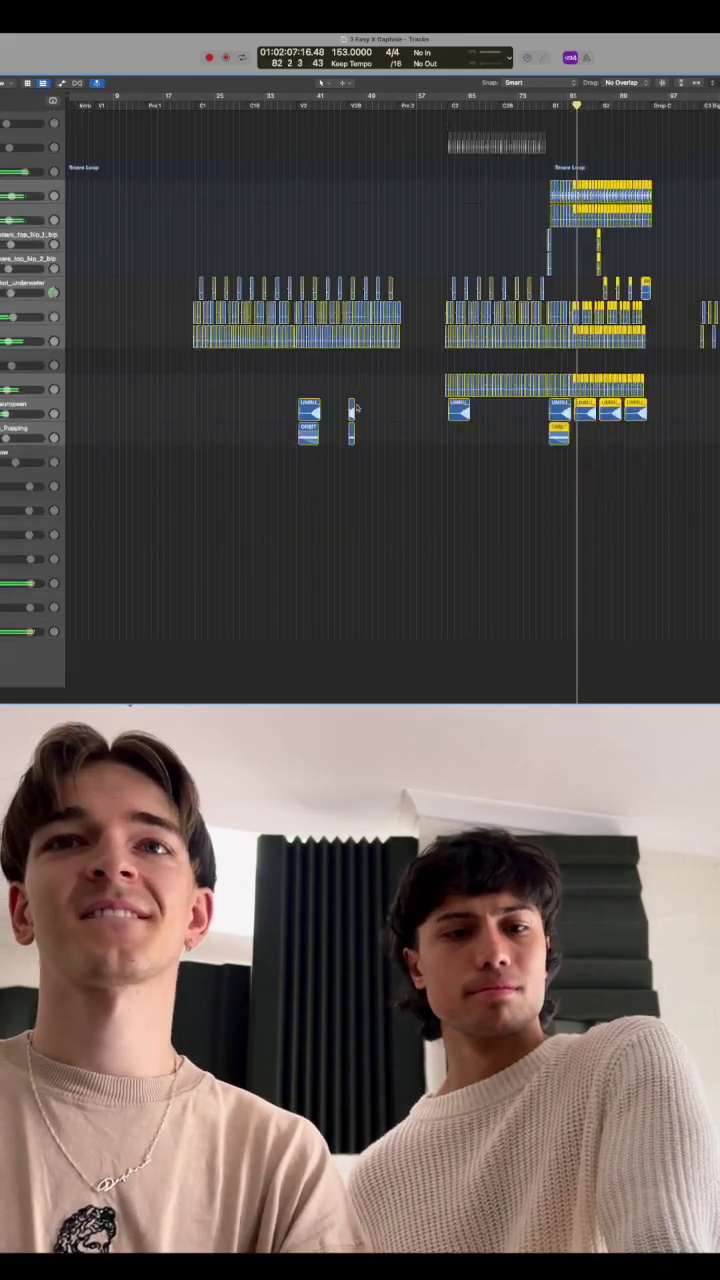
{"action": "scroll", "coordinate": [356, 407], "scroll_direction": "up", "scroll_amount": 3}
{"action": "scroll", "coordinate": [356, 407], "scroll_direction": "down", "scroll_amount": 3}
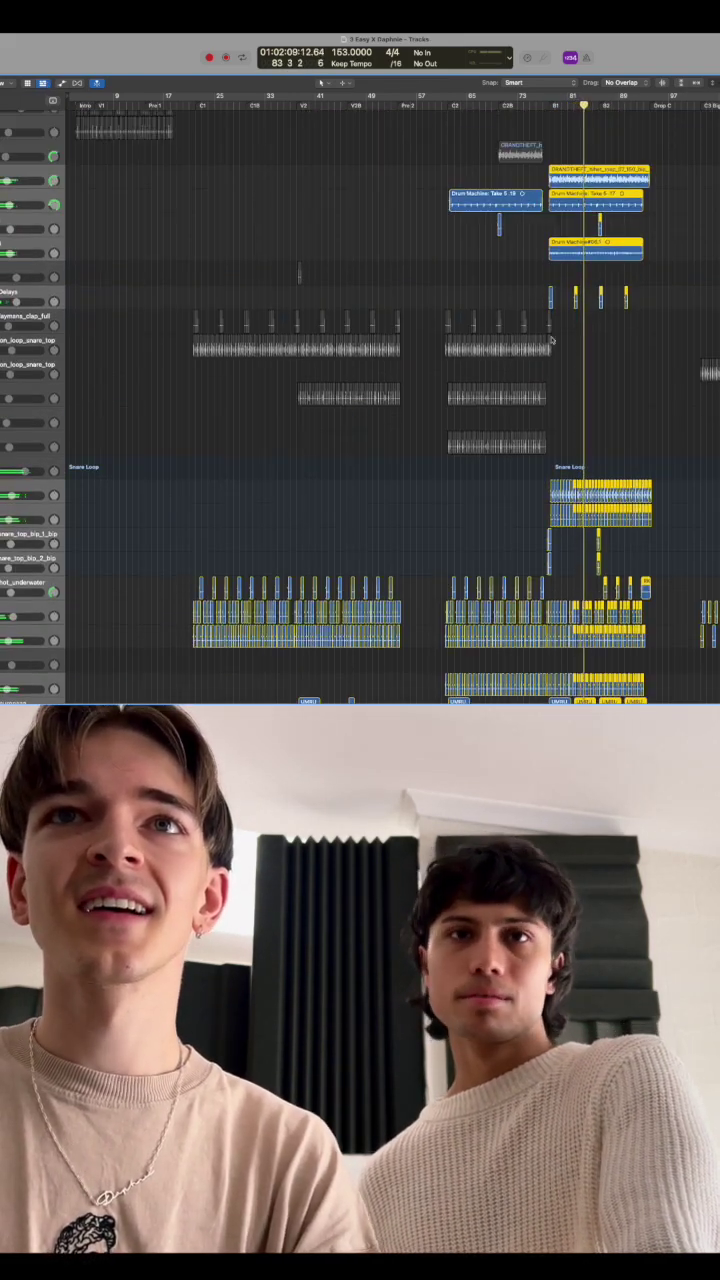
{"action": "scroll", "coordinate": [551, 340], "scroll_direction": "up", "scroll_amount": 3}
{"action": "left_click", "coordinate": [300, 250]}
{"action": "key", "text": "super+a"}
{"action": "left_click", "coordinate": [598, 296]}
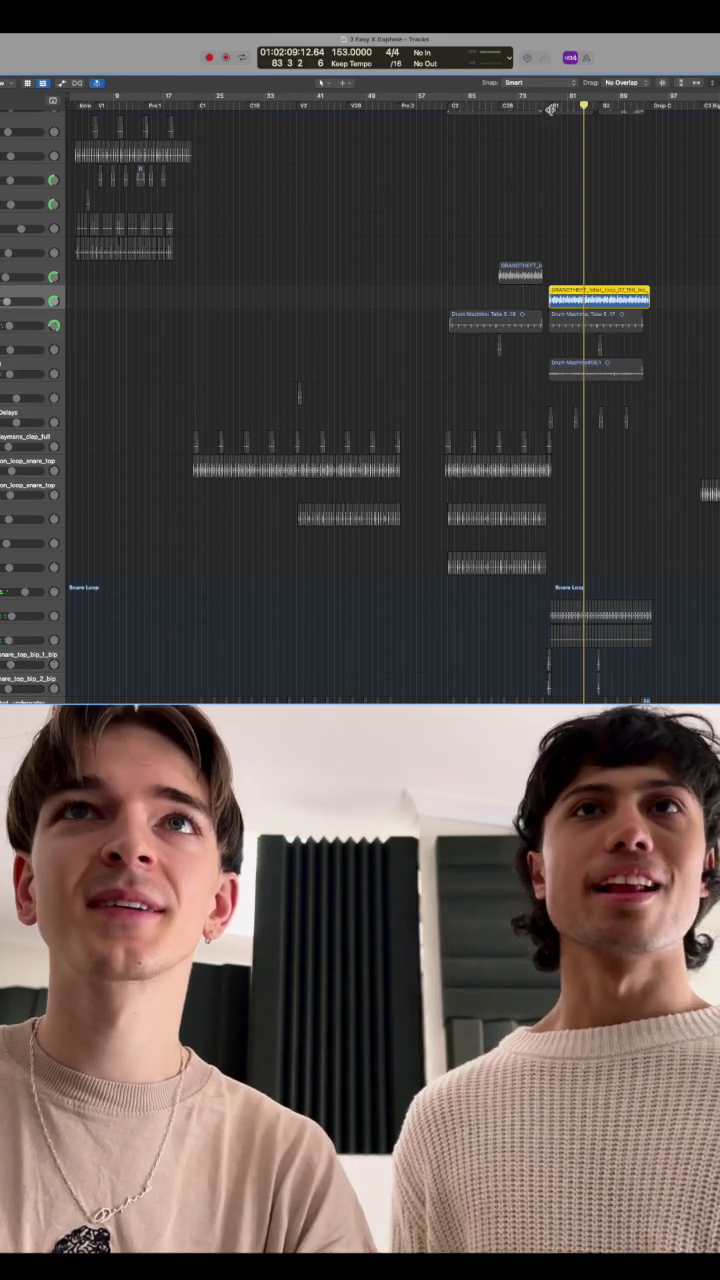
{"action": "left_click", "coordinate": [551, 108]}
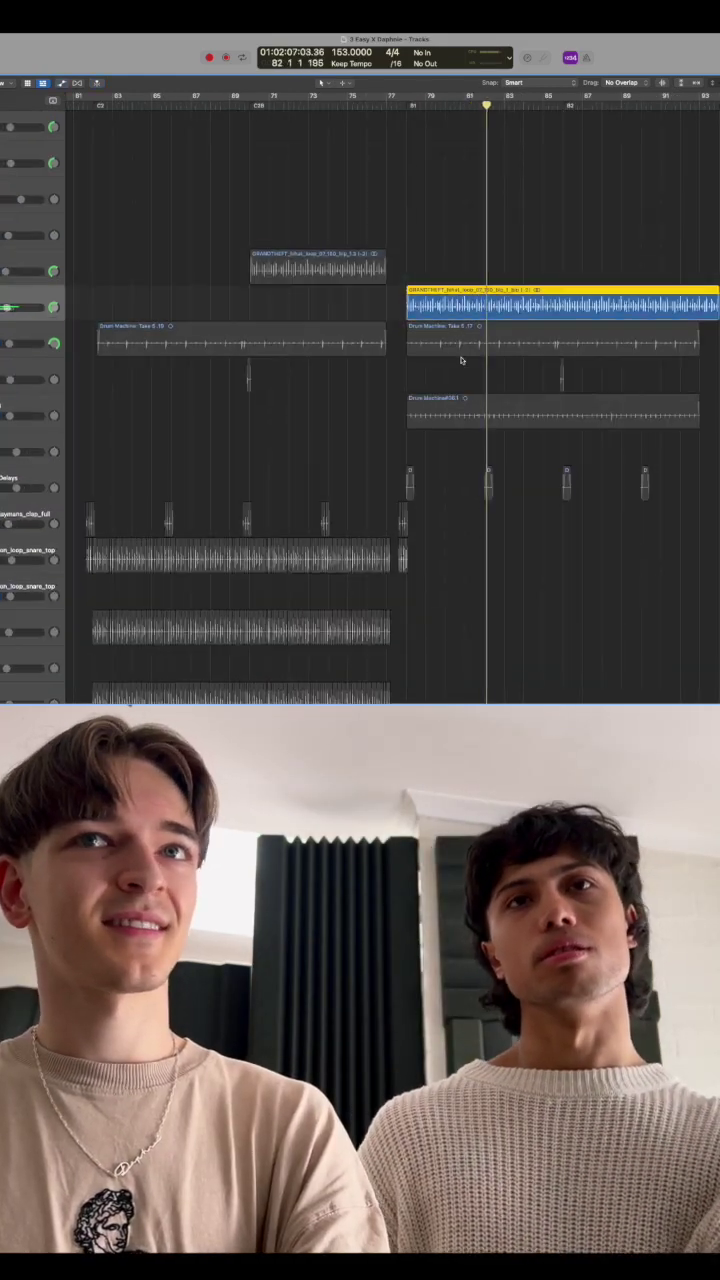
{"action": "key", "text": "ctrl+Up"}
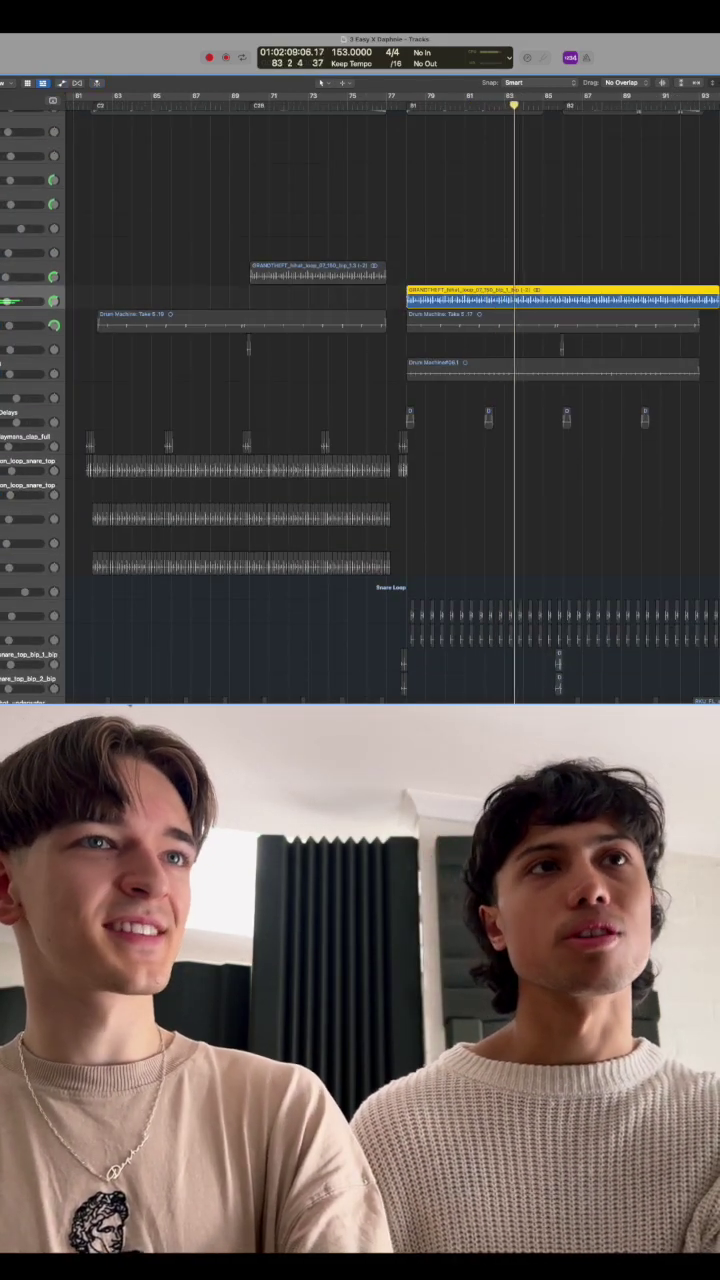
{"action": "left_click_drag", "start_coordinate": [390, 181], "coordinate": [346, 152]}
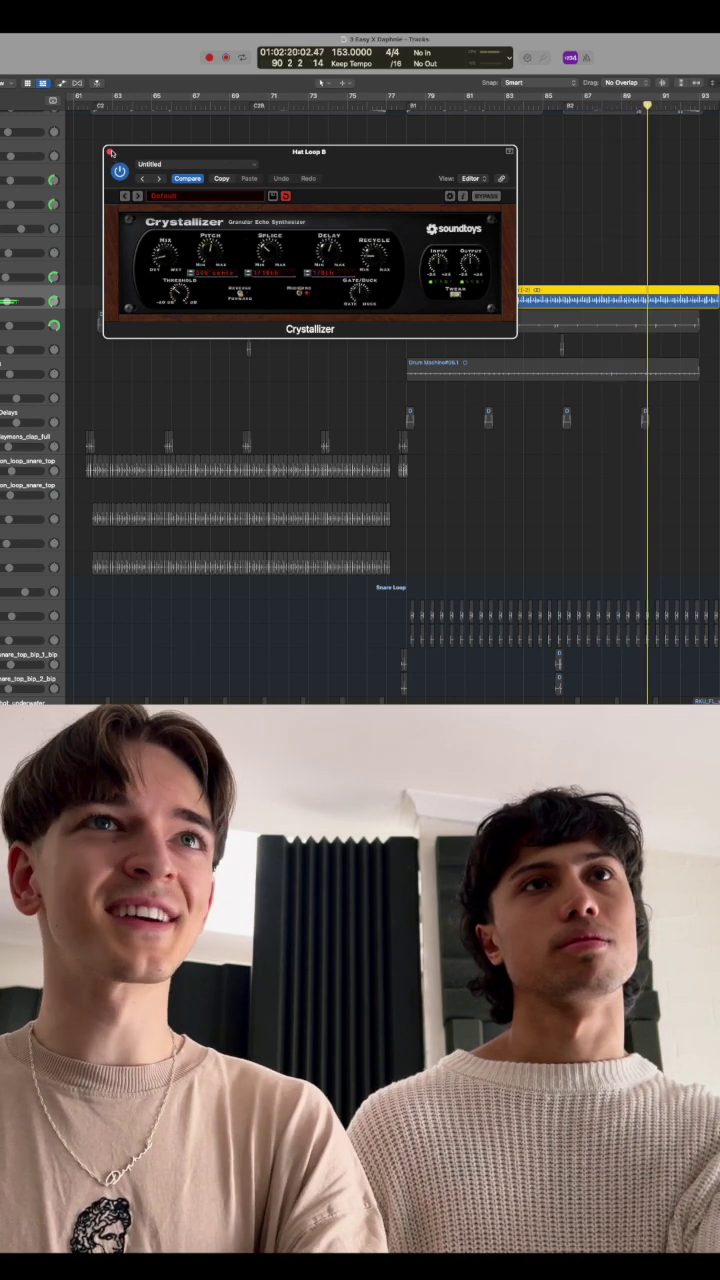
{"action": "left_click", "coordinate": [111, 152]}
{"action": "left_click", "coordinate": [408, 107]}
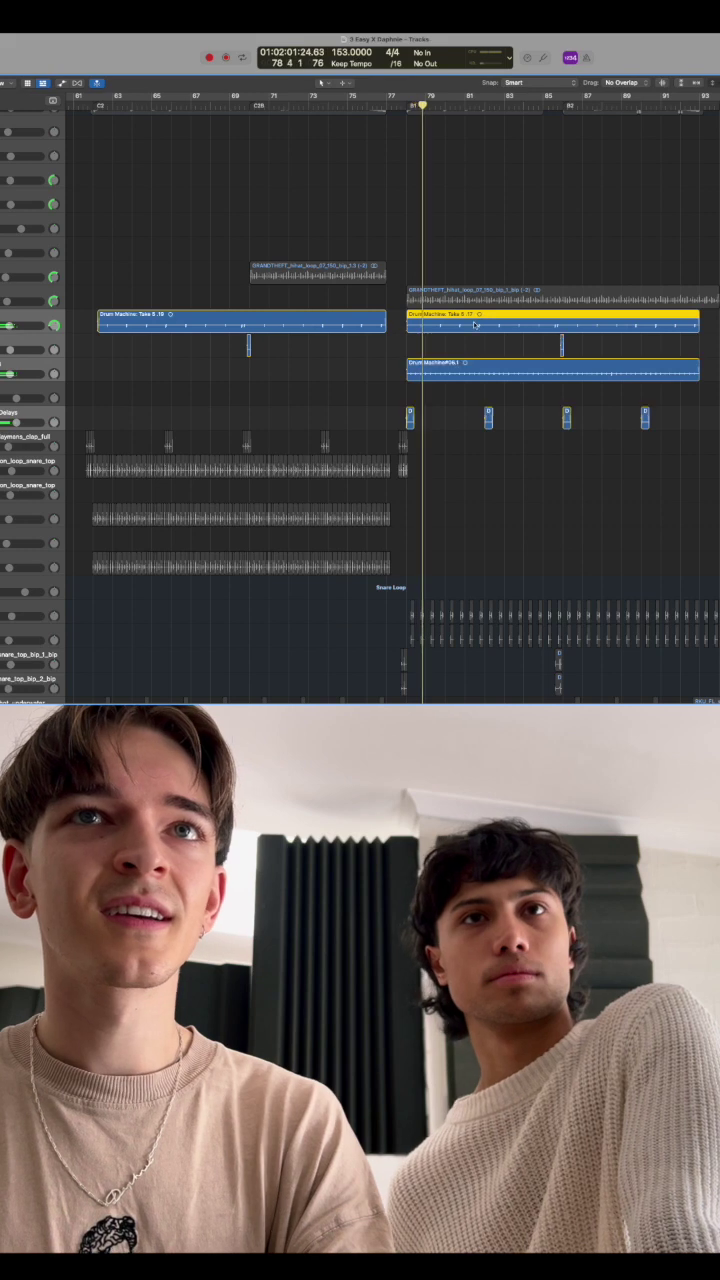
{"action": "left_click", "coordinate": [434, 374]}
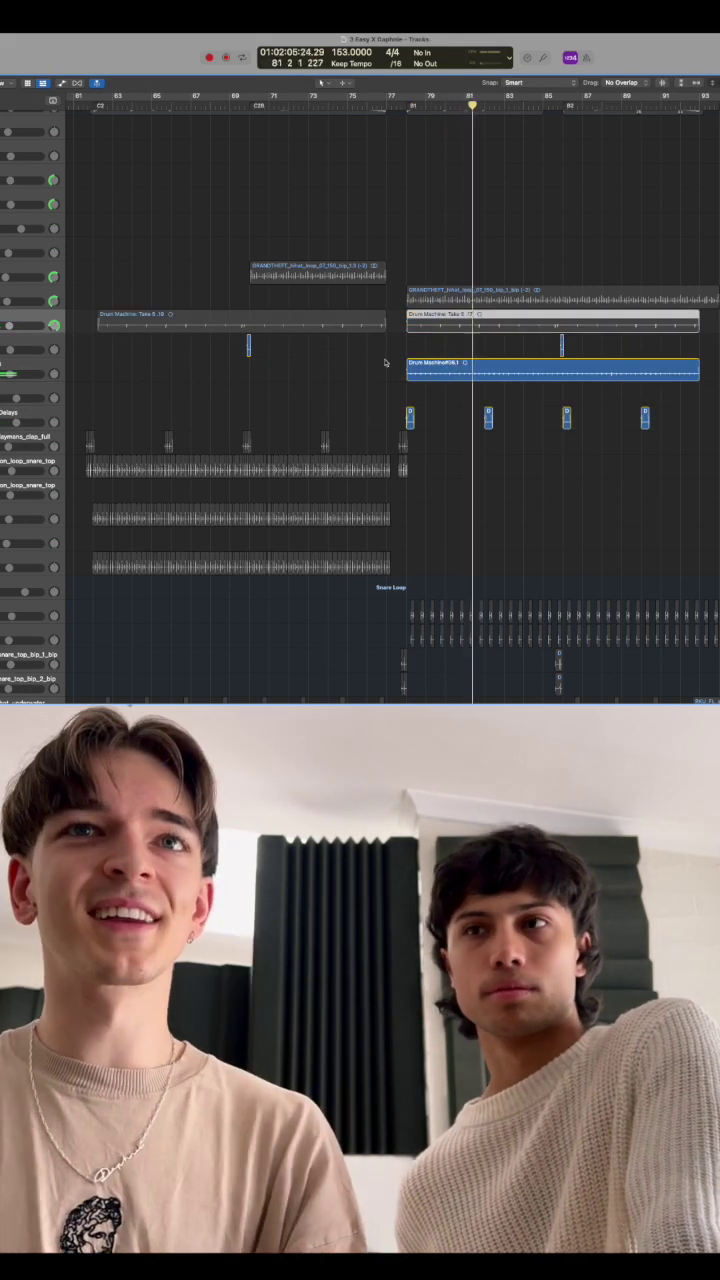
{"action": "left_click", "coordinate": [455, 320]}
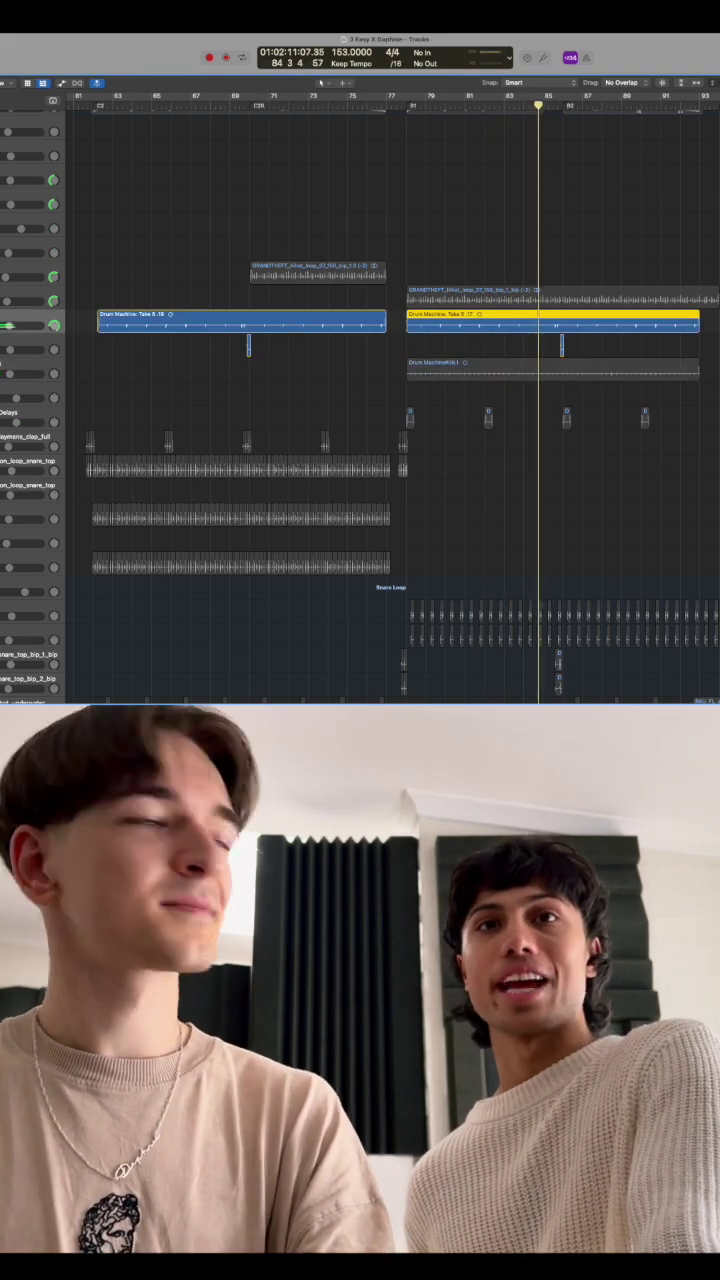
{"action": "left_click", "coordinate": [410, 415]}
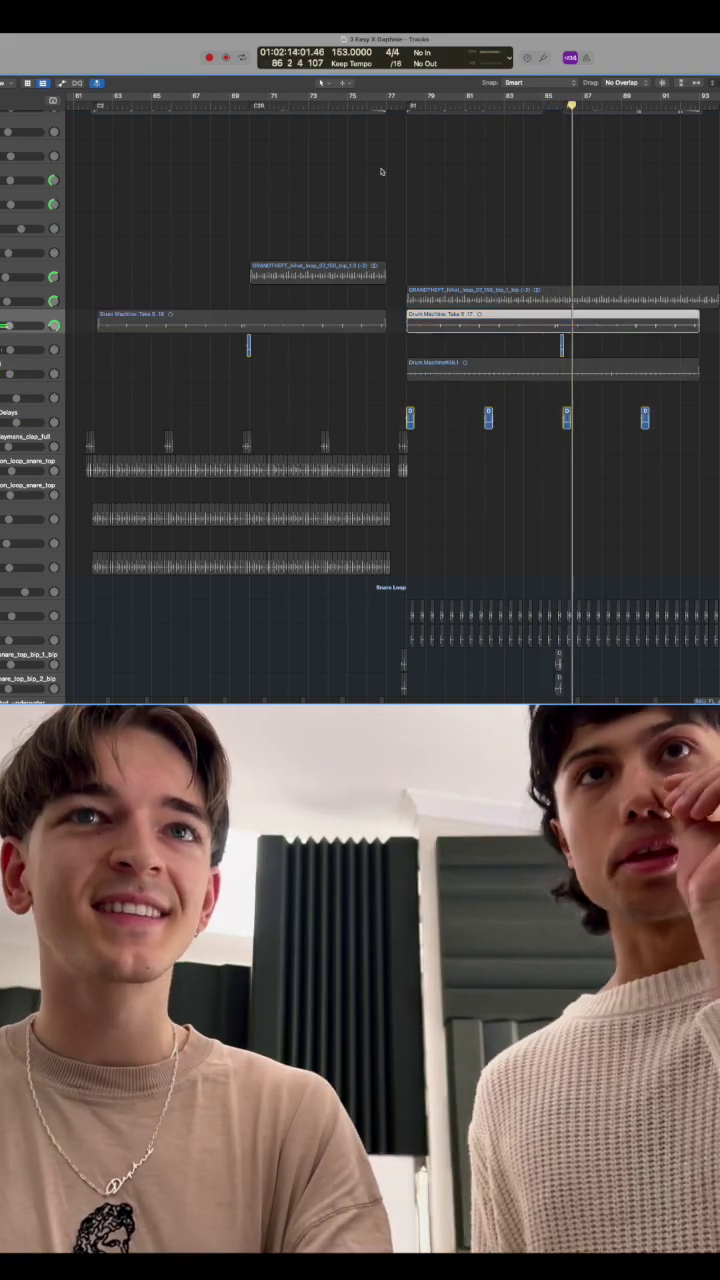
{"action": "key", "text": "shift+space"}
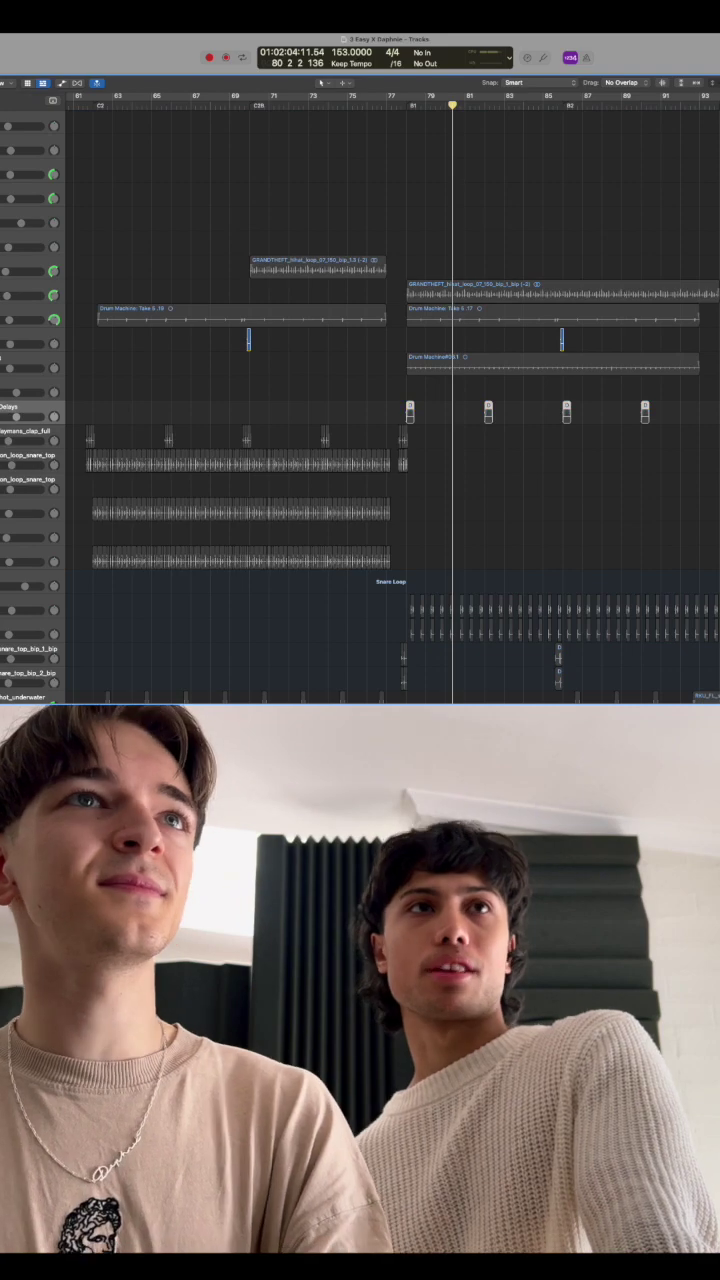
{"action": "key", "text": "ctrl+a"}
{"action": "scroll", "coordinate": [271, 431], "scroll_direction": "down", "scroll_amount": 5}
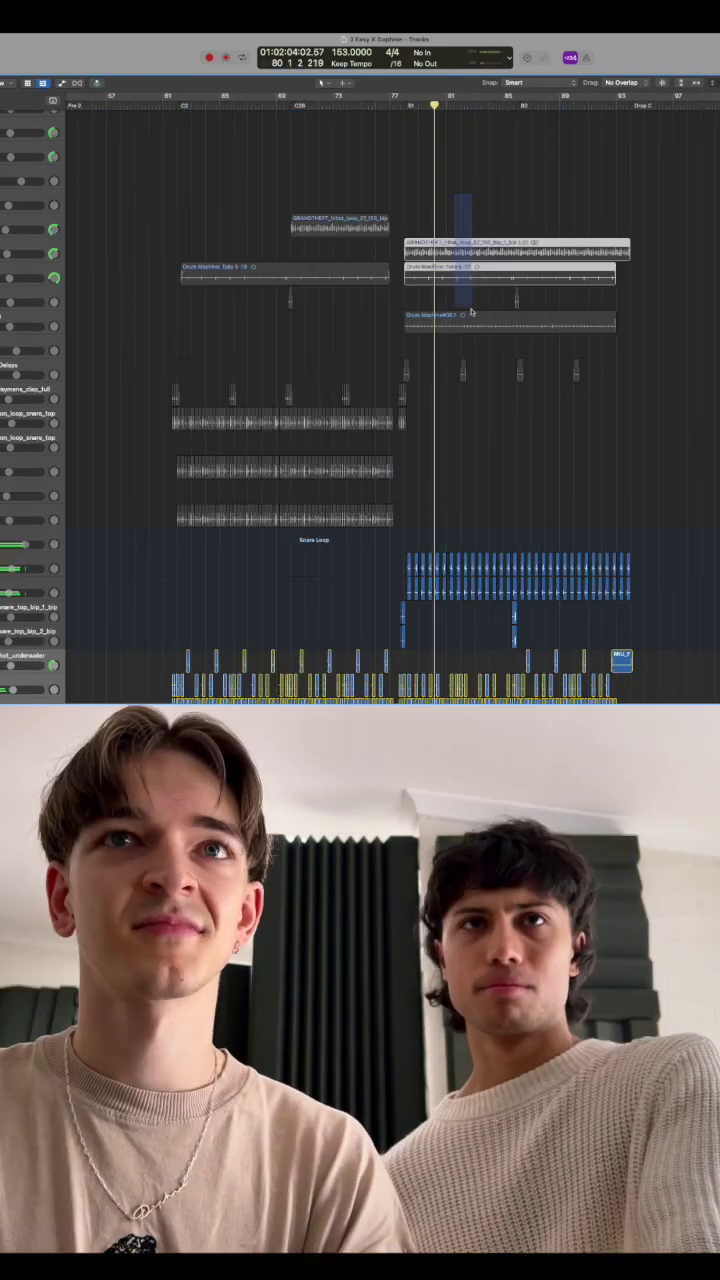
{"action": "left_click_drag", "start_coordinate": [459, 306], "coordinate": [587, 378]}
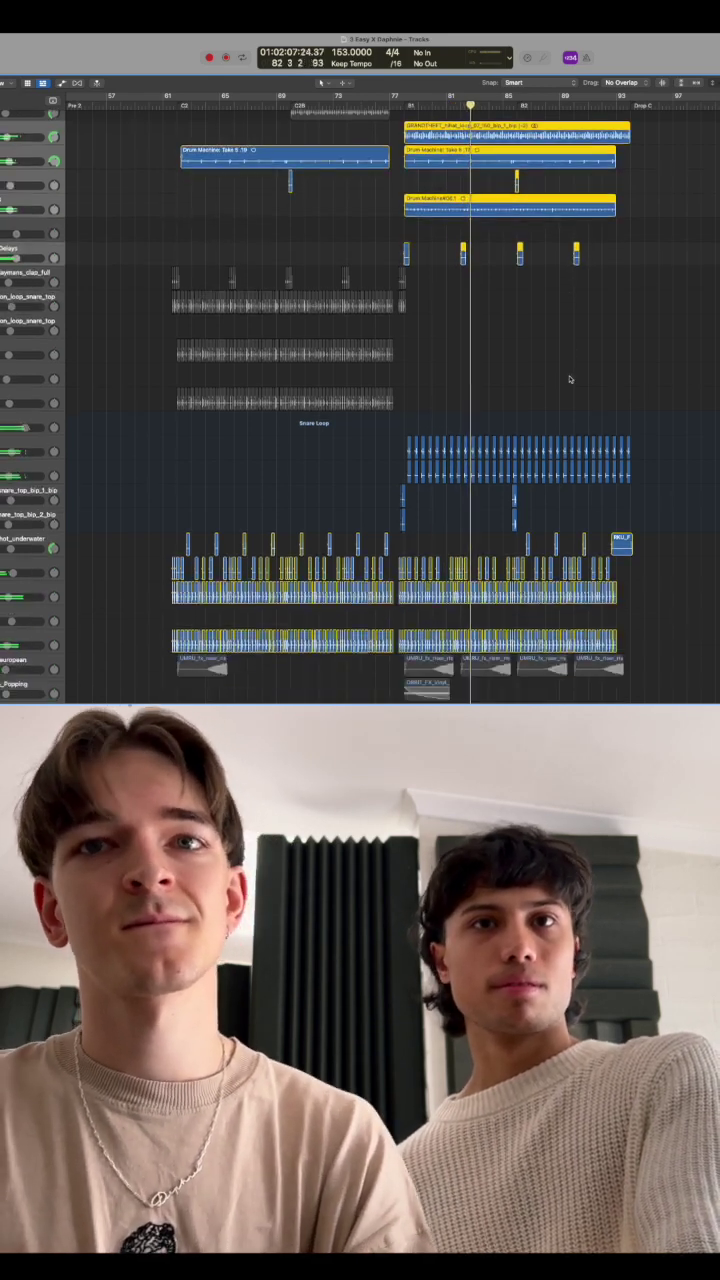
{"action": "scroll", "coordinate": [572, 377], "scroll_direction": "down", "scroll_amount": 5}
{"action": "left_click_drag", "start_coordinate": [400, 627], "coordinate": [480, 644]}
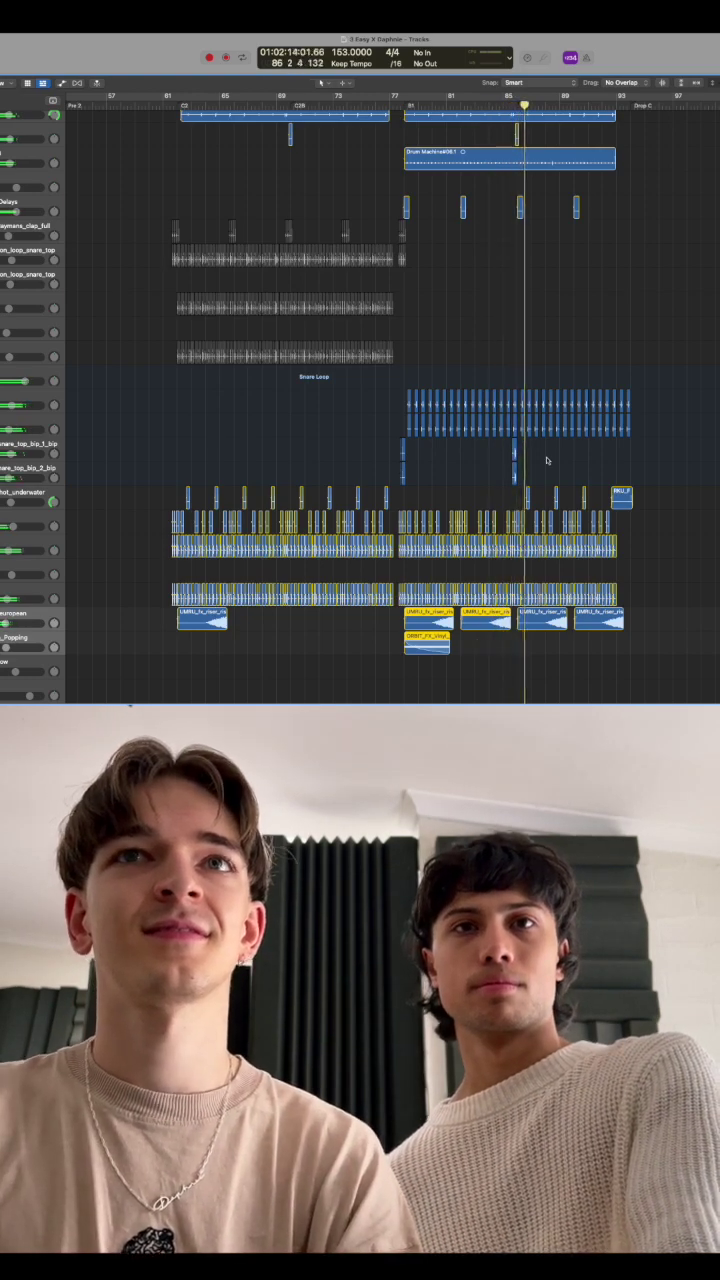
{"action": "scroll", "coordinate": [547, 460], "scroll_direction": "up", "scroll_amount": 5}
{"action": "scroll", "coordinate": [450, 350], "scroll_direction": "up", "scroll_amount": 5}
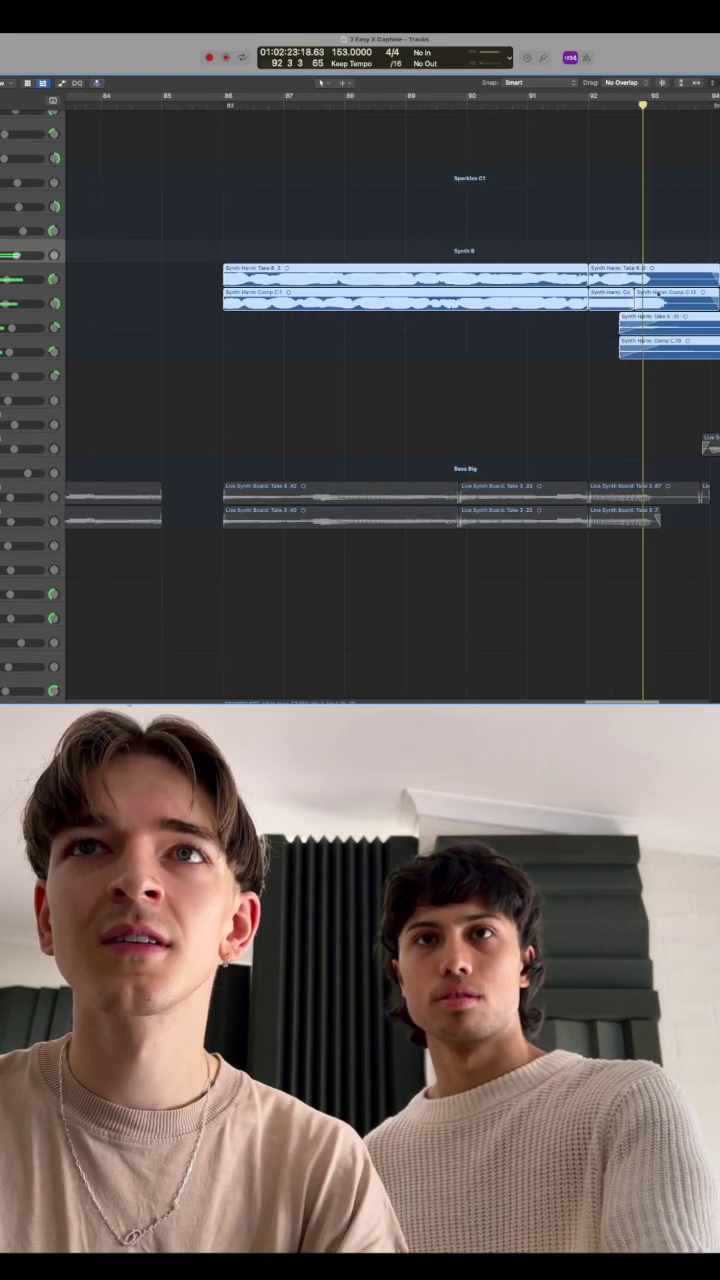
{"action": "scroll", "coordinate": [500, 350], "scroll_direction": "right", "scroll_amount": 5}
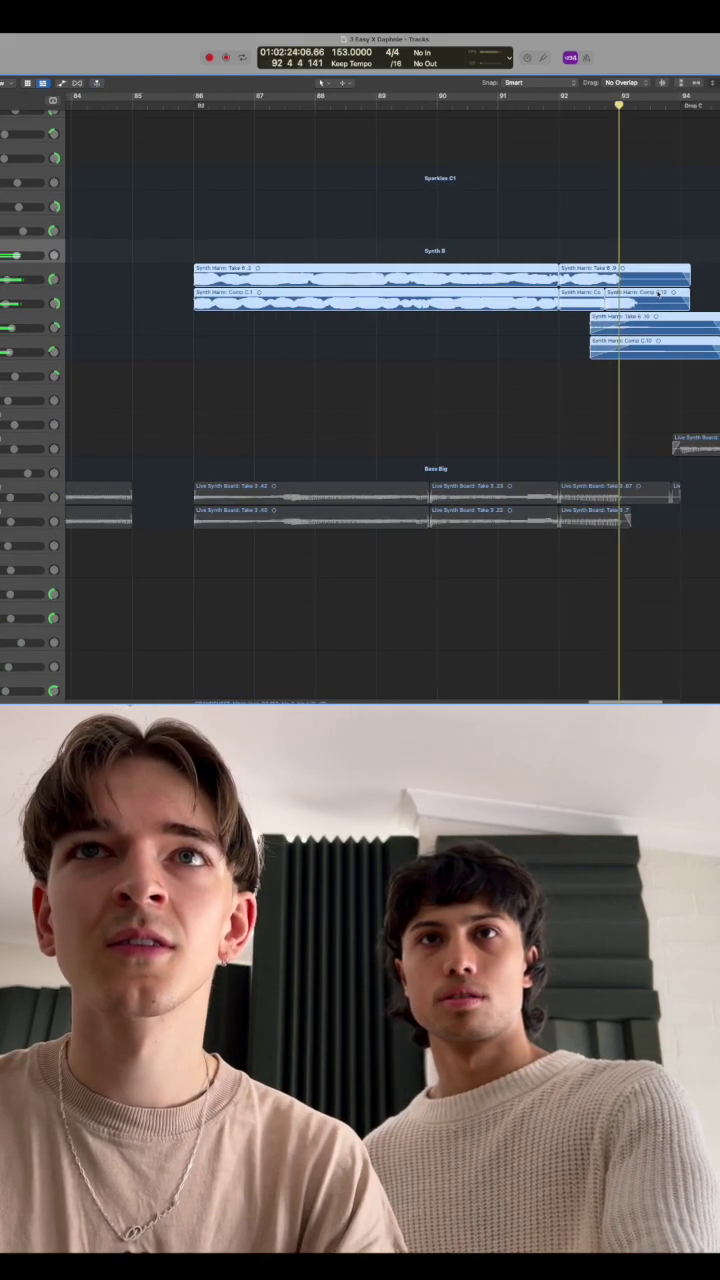
{"action": "scroll", "coordinate": [600, 350], "scroll_direction": "right", "scroll_amount": 5}
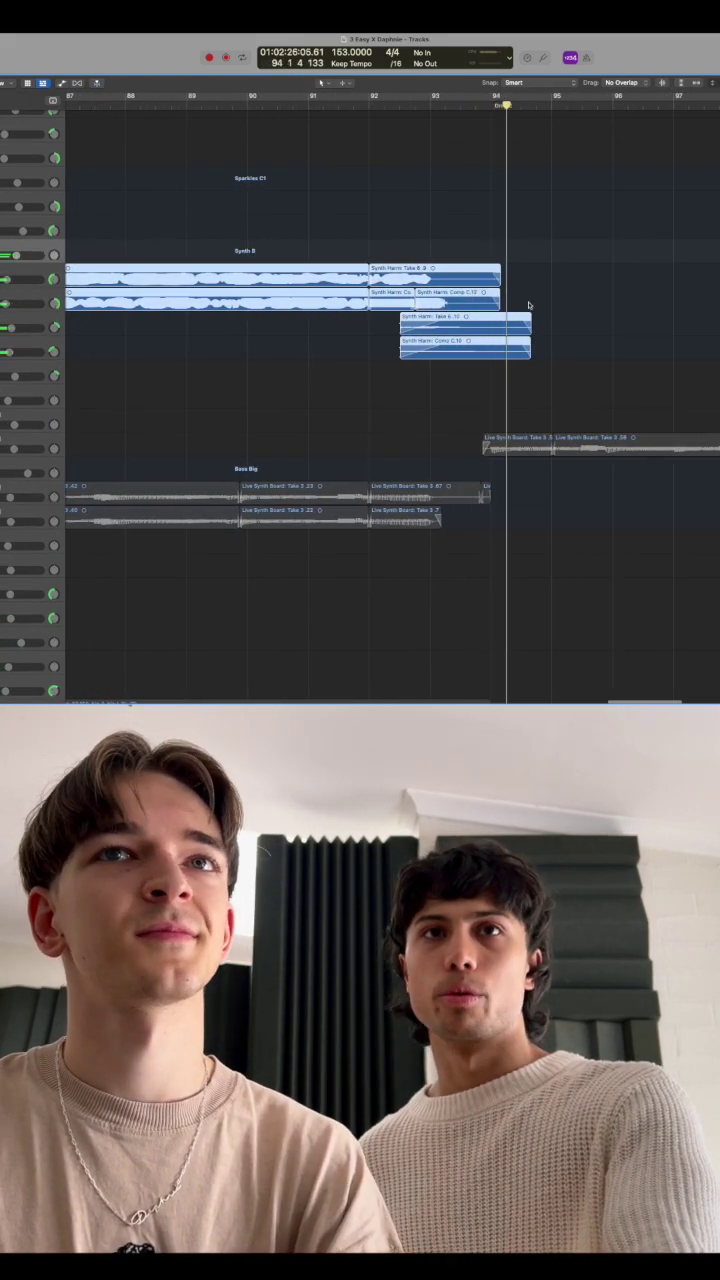
{"action": "scroll", "coordinate": [159, 254], "scroll_direction": "down", "scroll_amount": 5}
{"action": "scroll", "coordinate": [159, 254], "scroll_direction": "down", "scroll_amount": 5}
{"action": "key", "text": "ctrl+Left"}
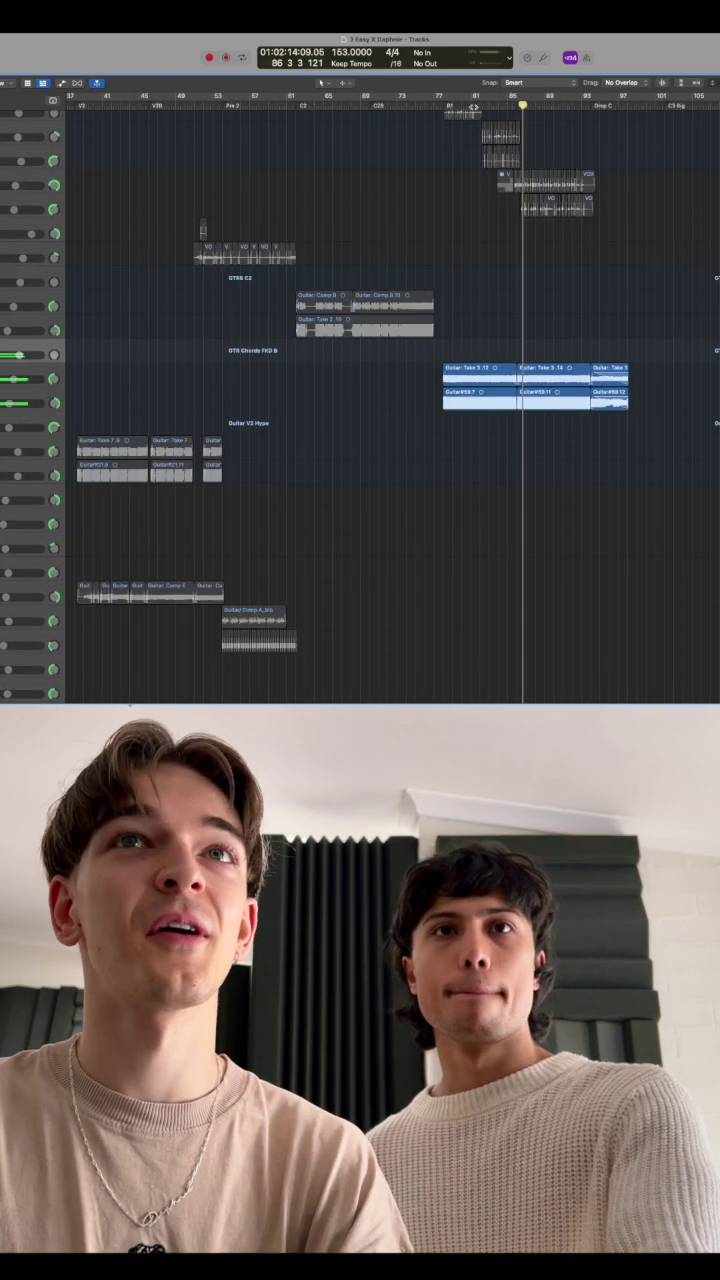
{"action": "left_click", "coordinate": [480, 368]}
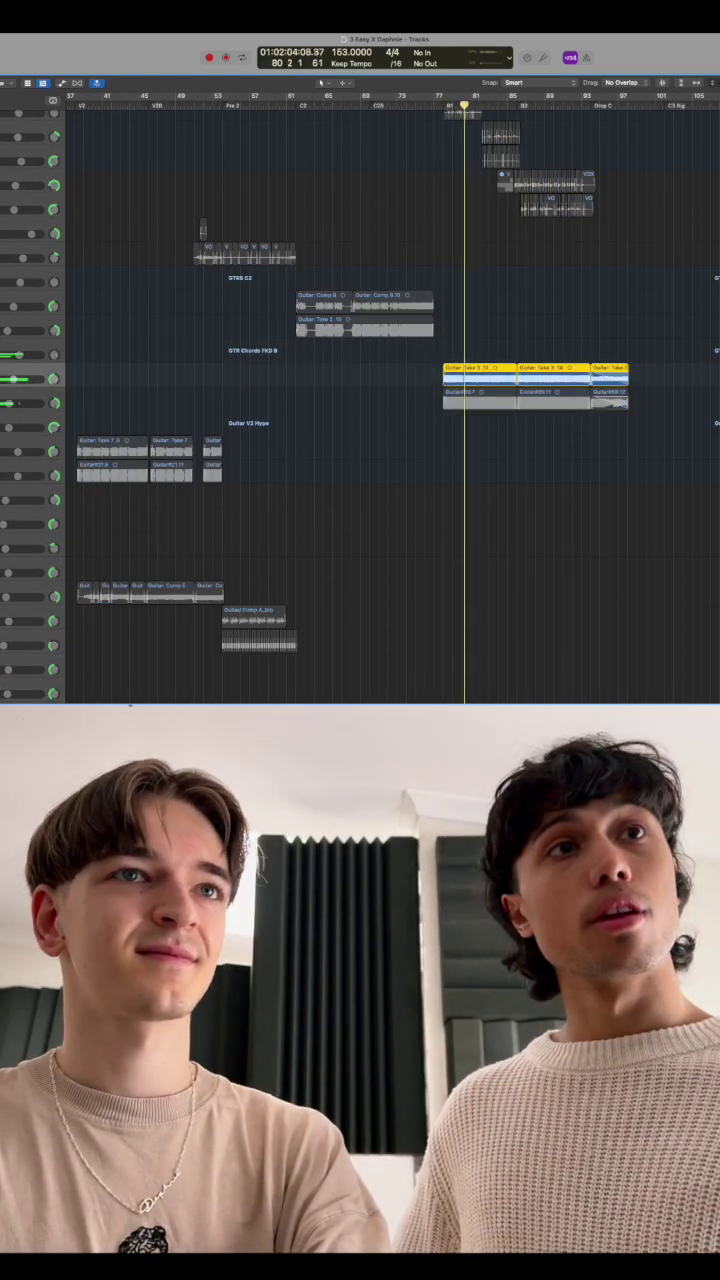
{"action": "left_click", "coordinate": [480, 392]}
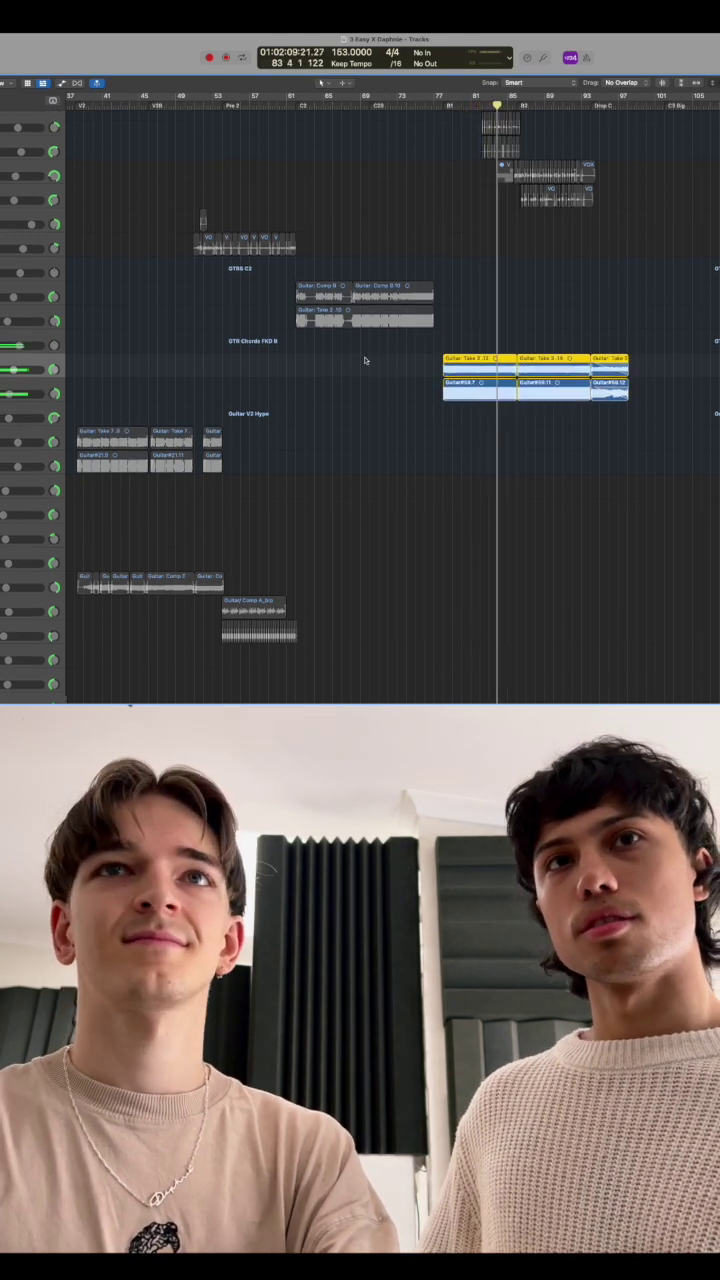
{"action": "scroll", "coordinate": [365, 360], "scroll_direction": "up", "scroll_amount": 3}
{"action": "scroll", "coordinate": [365, 360], "scroll_direction": "down", "scroll_amount": 5}
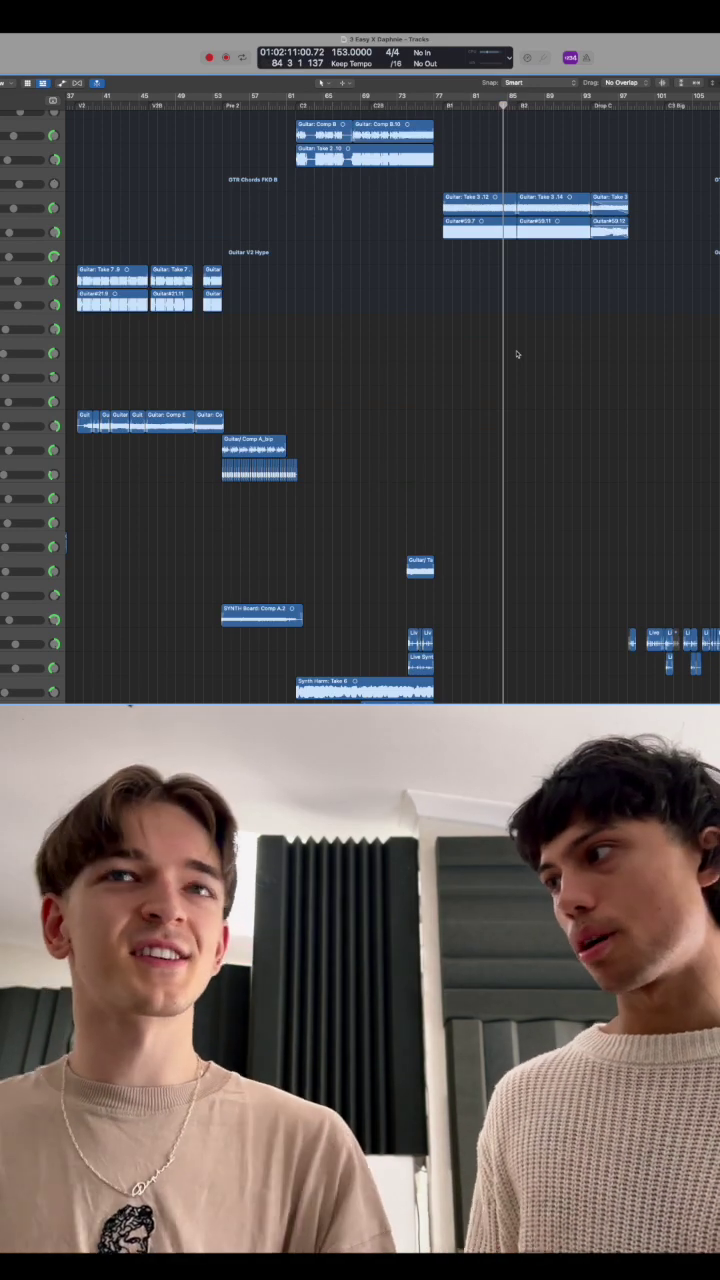
{"action": "scroll", "coordinate": [517, 354], "scroll_direction": "up", "scroll_amount": 6}
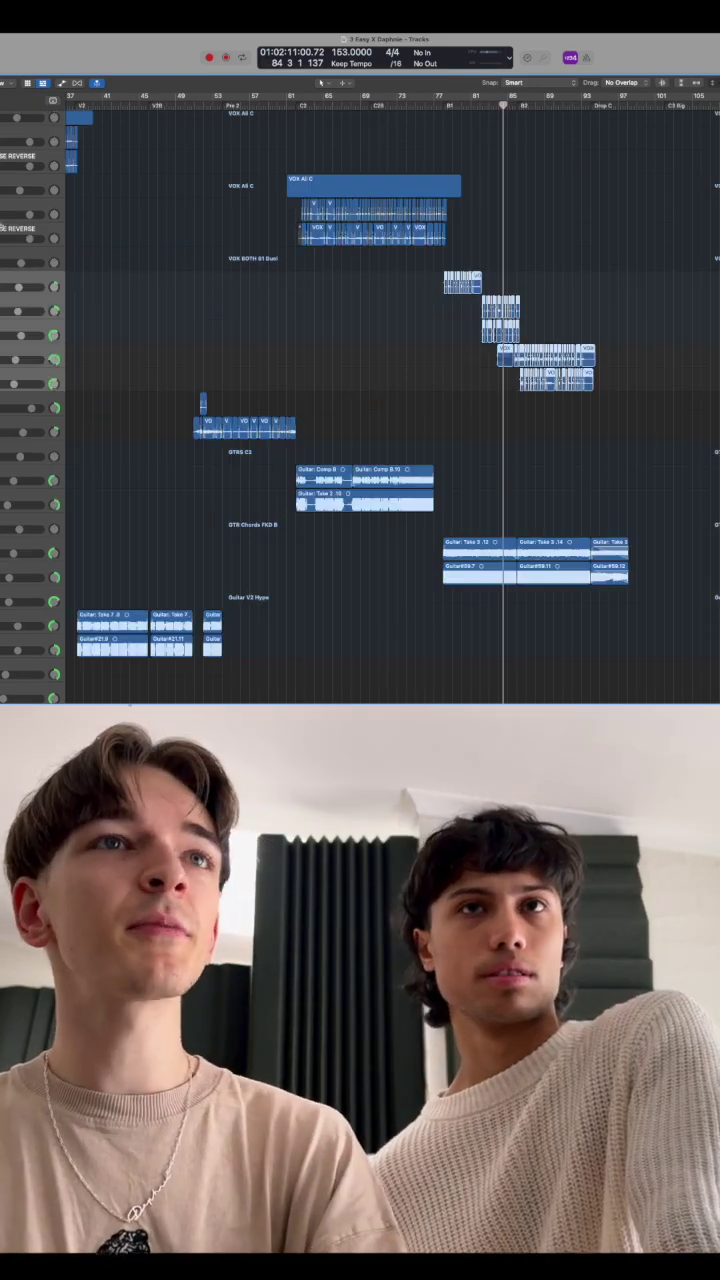
{"action": "scroll", "coordinate": [400, 400], "scroll_direction": "down", "scroll_amount": 2}
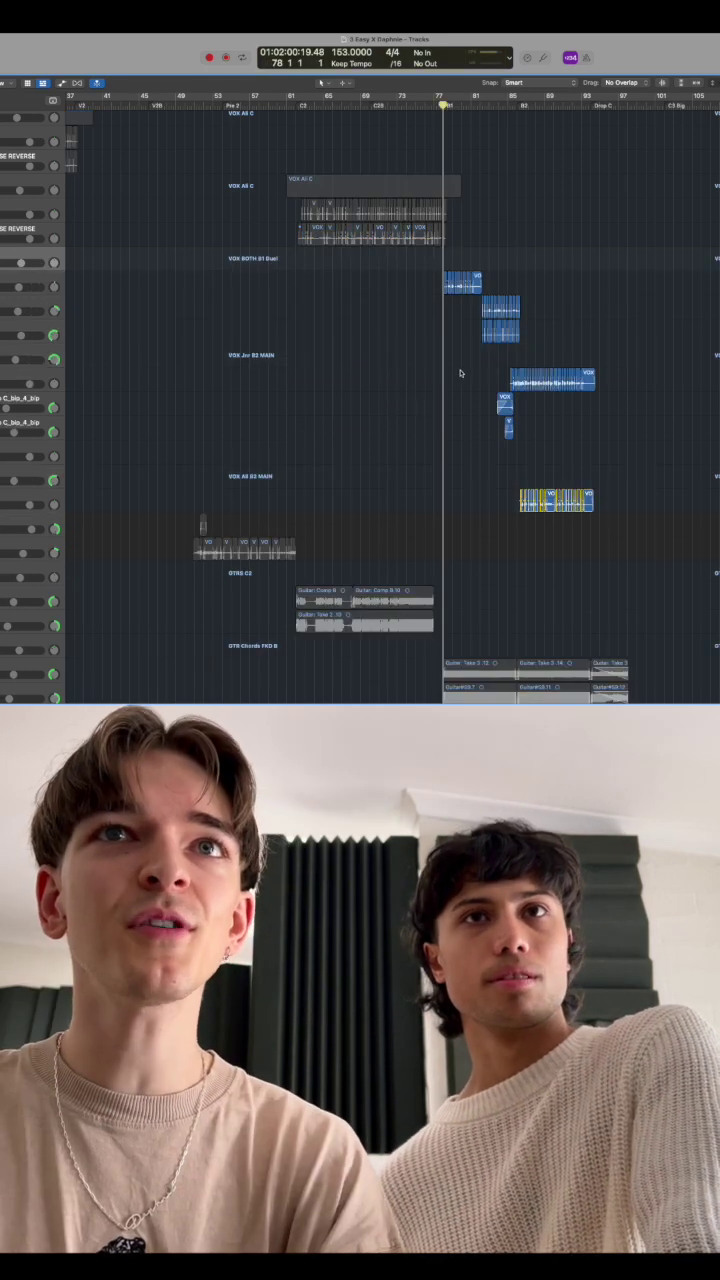
{"action": "key", "text": "super+Right"}
{"action": "scroll", "coordinate": [461, 373], "scroll_direction": "right", "scroll_amount": 2}
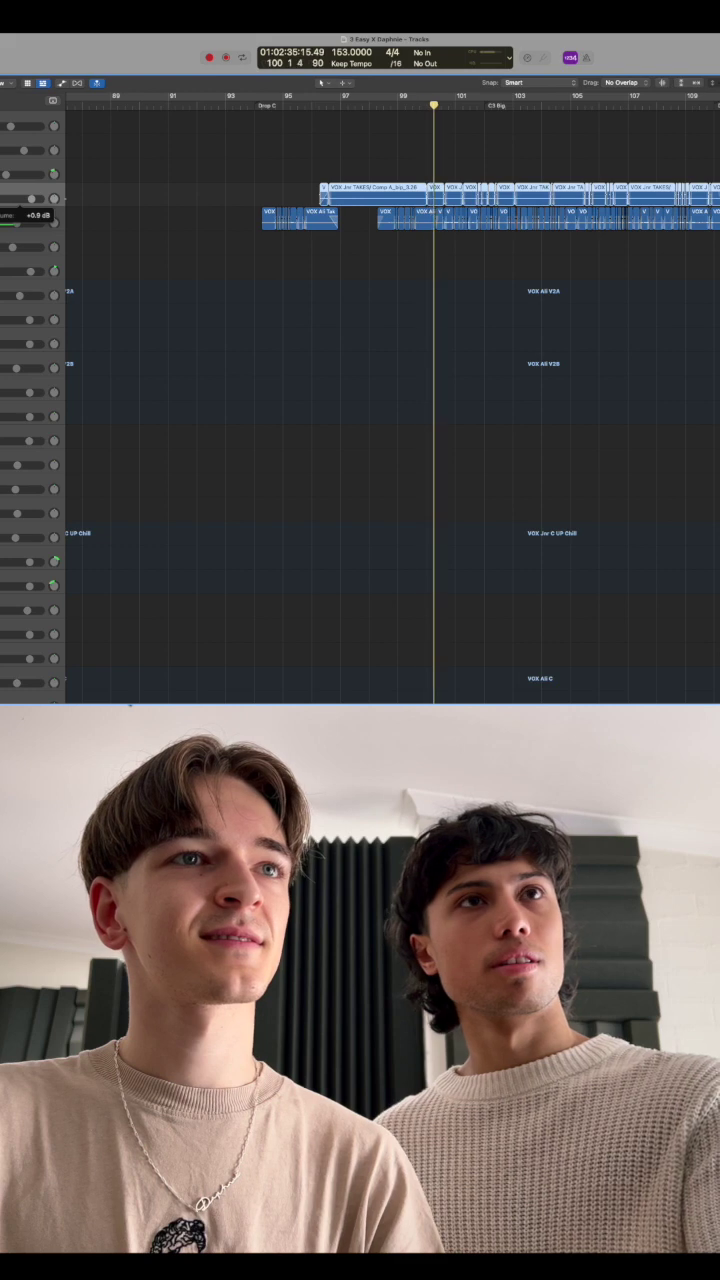
{"action": "left_click", "coordinate": [10, 223]}
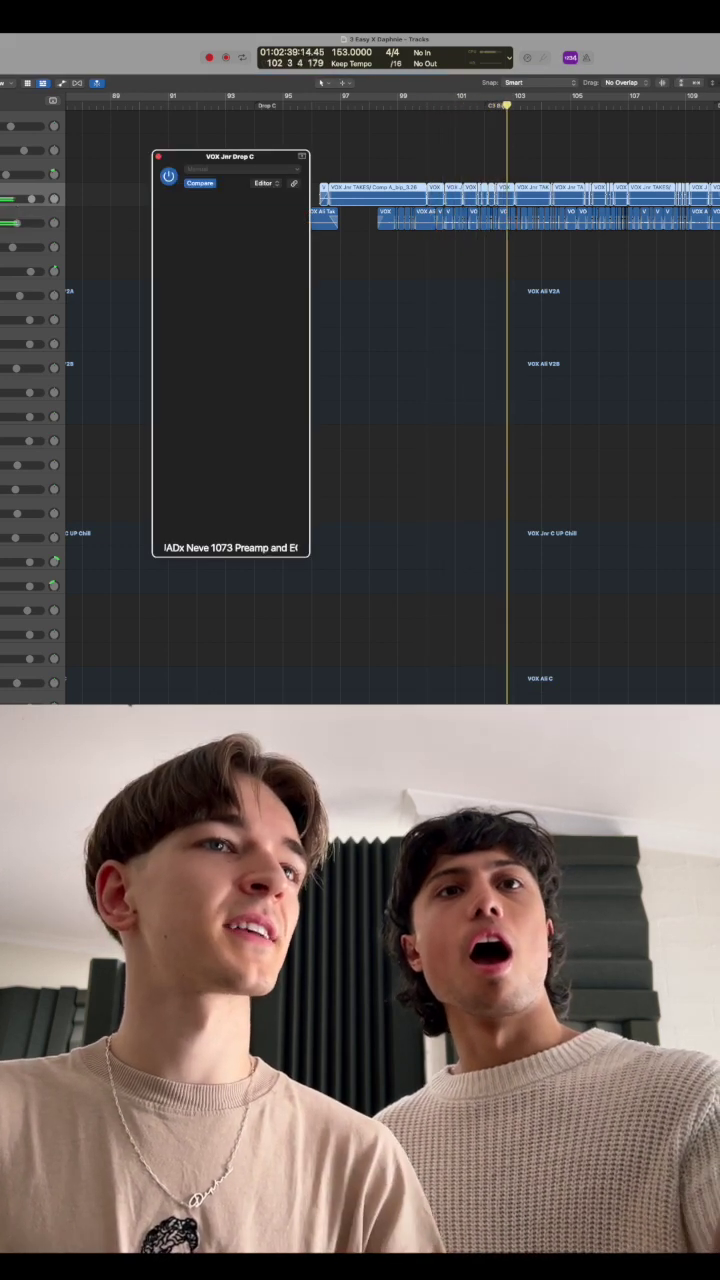
{"action": "key", "text": "ctrl+w"}
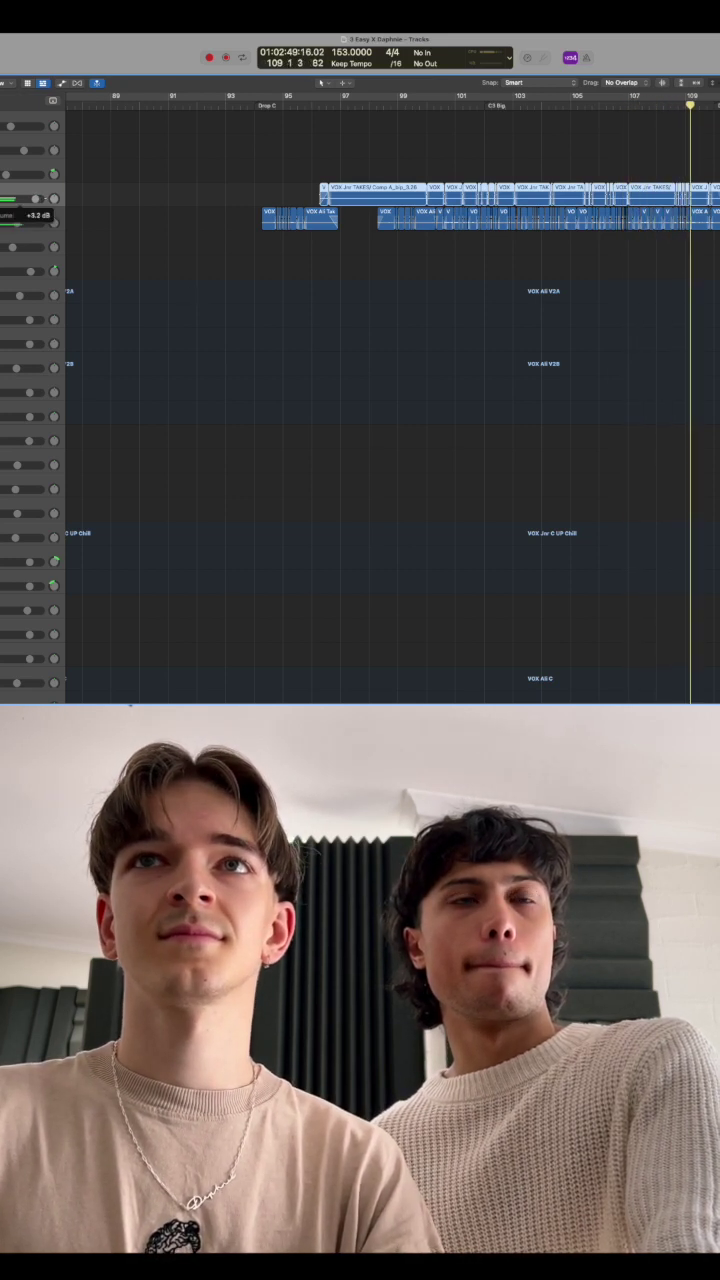
{"action": "scroll", "coordinate": [435, 300], "scroll_direction": "down", "scroll_amount": 5}
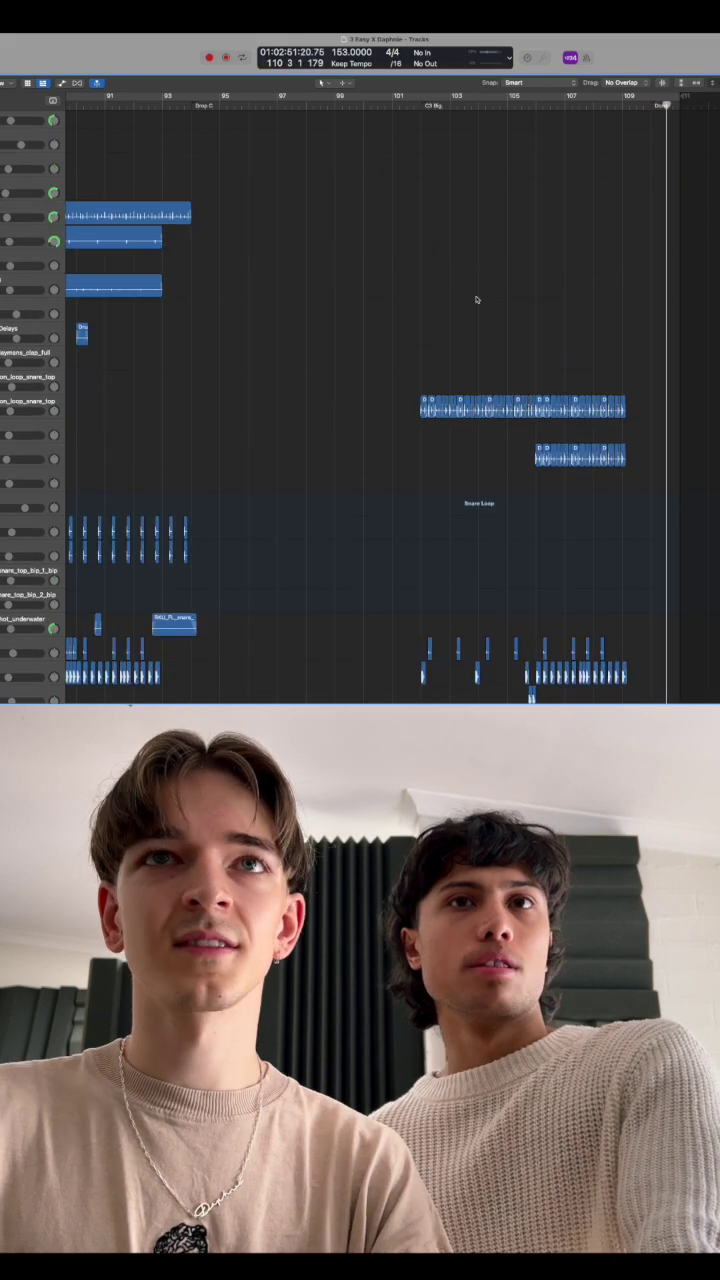
{"action": "scroll", "coordinate": [435, 300], "scroll_direction": "down", "scroll_amount": 5}
{"action": "scroll", "coordinate": [435, 200], "scroll_direction": "up", "scroll_amount": 3}
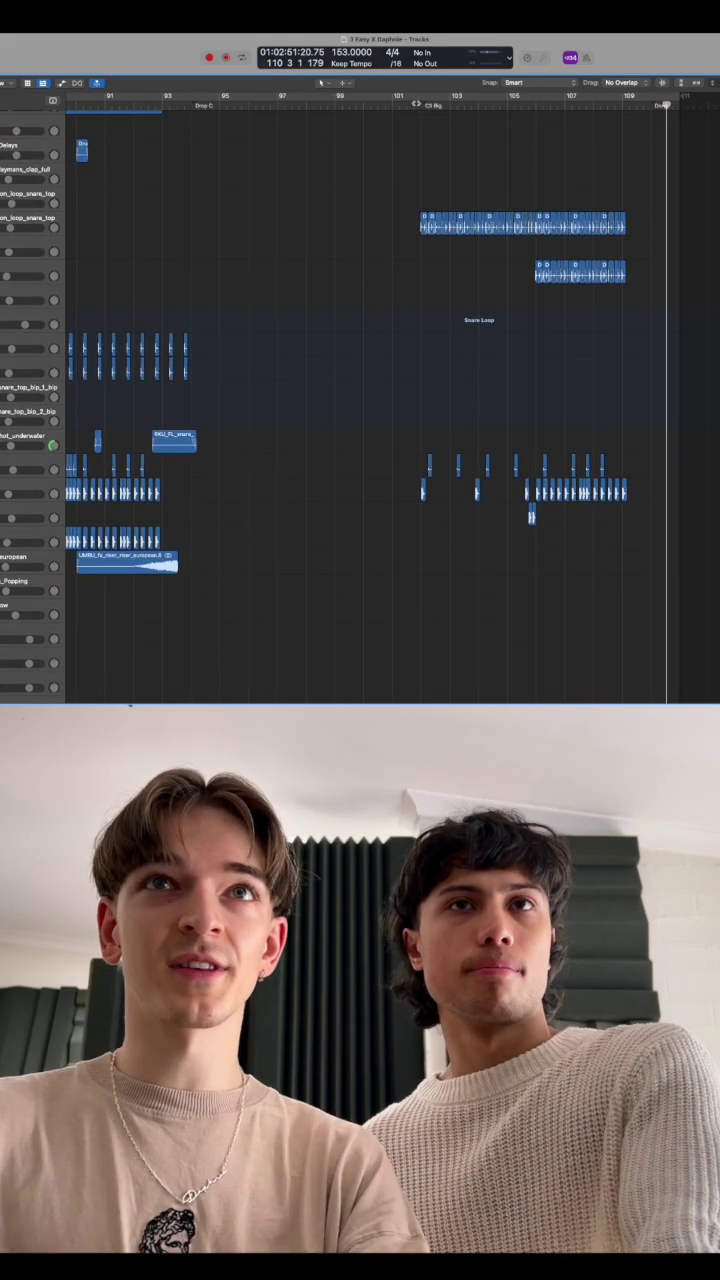
{"action": "key", "text": "ctrl+s"}
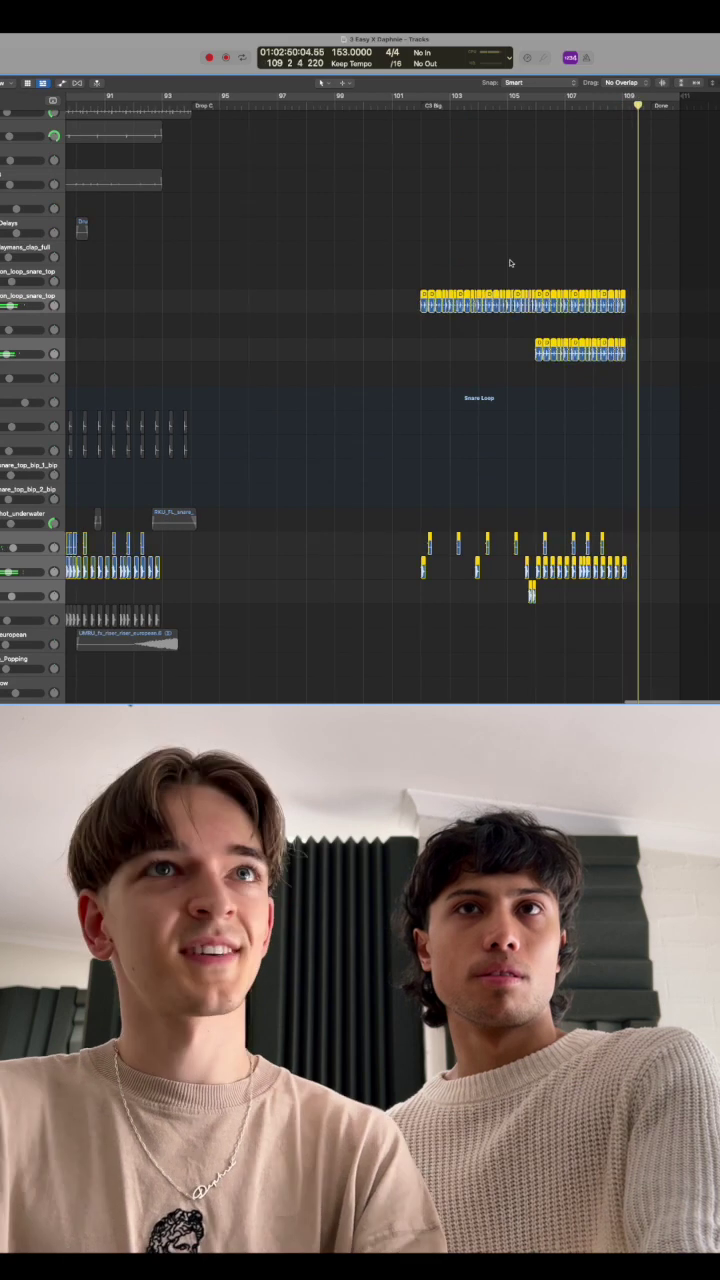
{"action": "scroll", "coordinate": [440, 280], "scroll_direction": "up", "scroll_amount": 3}
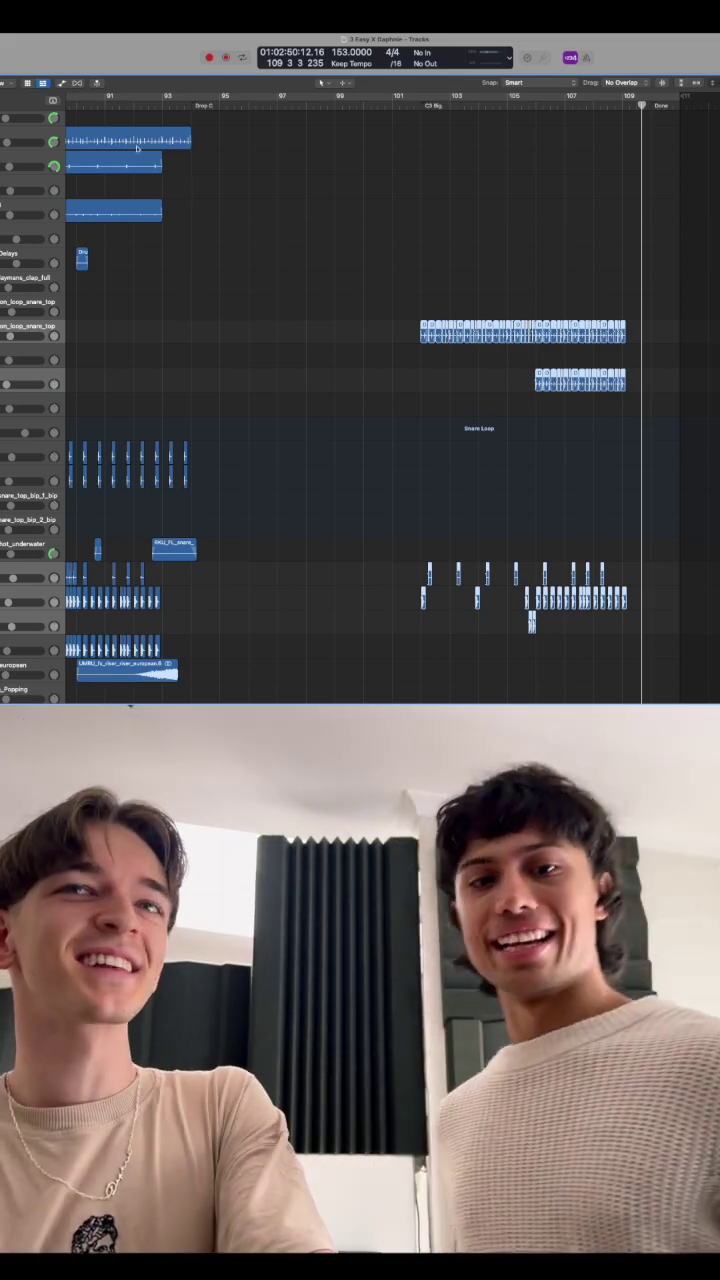
{"action": "scroll", "coordinate": [381, 197], "scroll_direction": "up", "scroll_amount": 5}
{"action": "scroll", "coordinate": [381, 197], "scroll_direction": "up", "scroll_amount": 5}
{"action": "scroll", "coordinate": [381, 197], "scroll_direction": "up", "scroll_amount": 5}
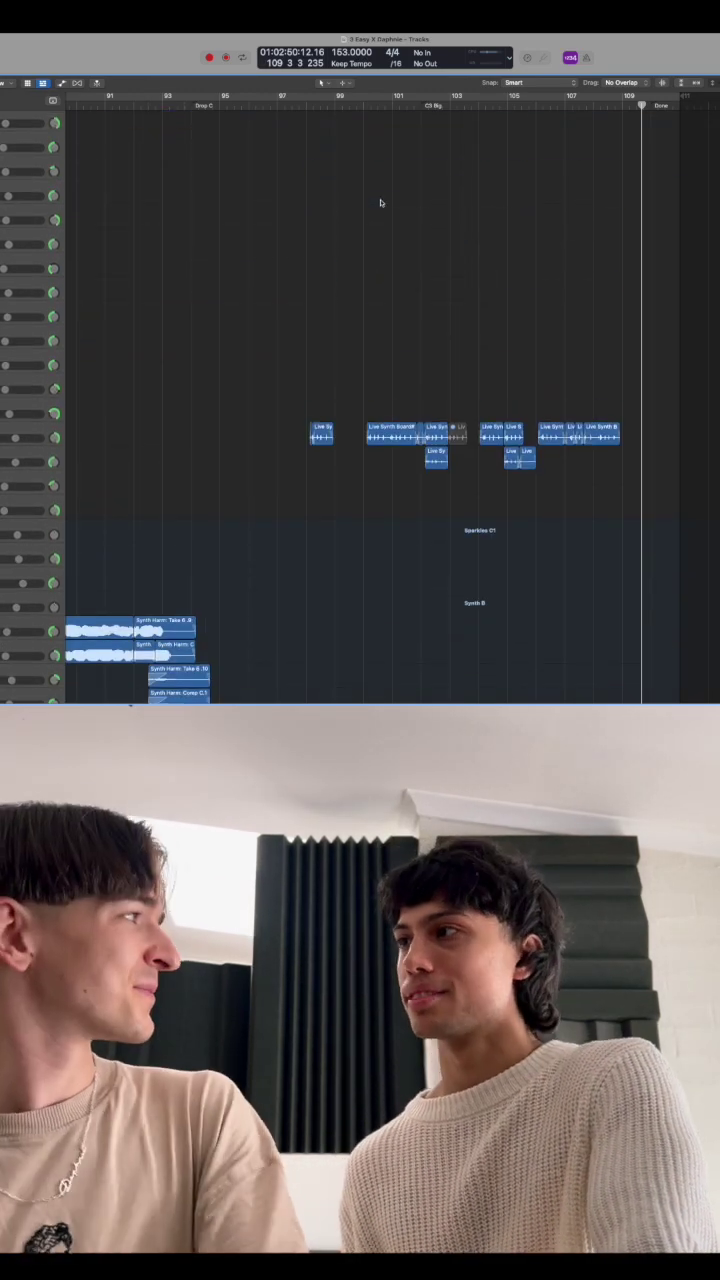
{"action": "scroll", "coordinate": [381, 202], "scroll_direction": "down", "scroll_amount": 5}
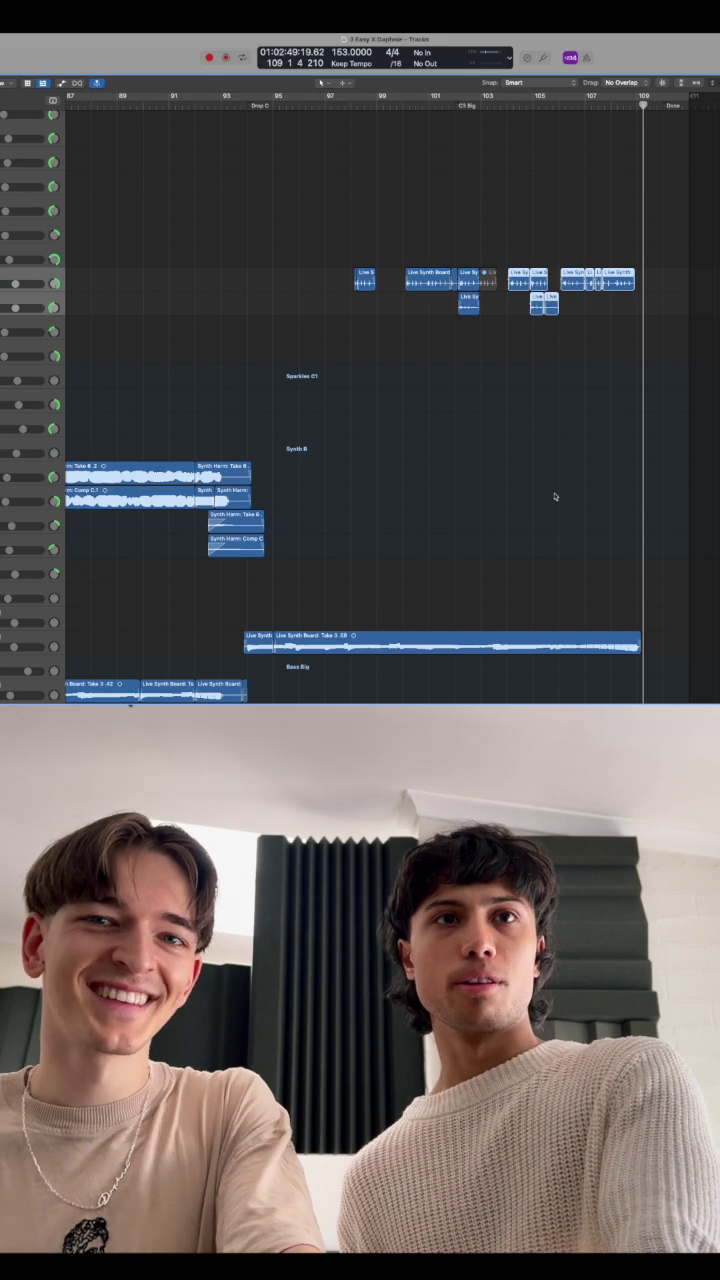